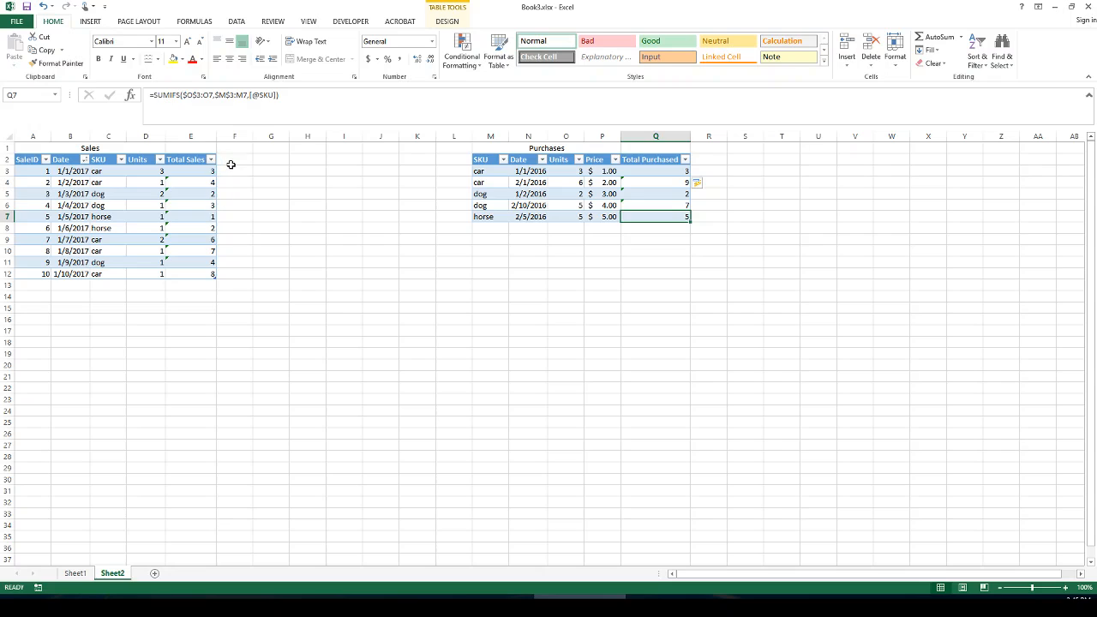
Add an "Amount Paid" column to the Sales table and widen column F to fit the header
type("Amount Paid")
key("Return")
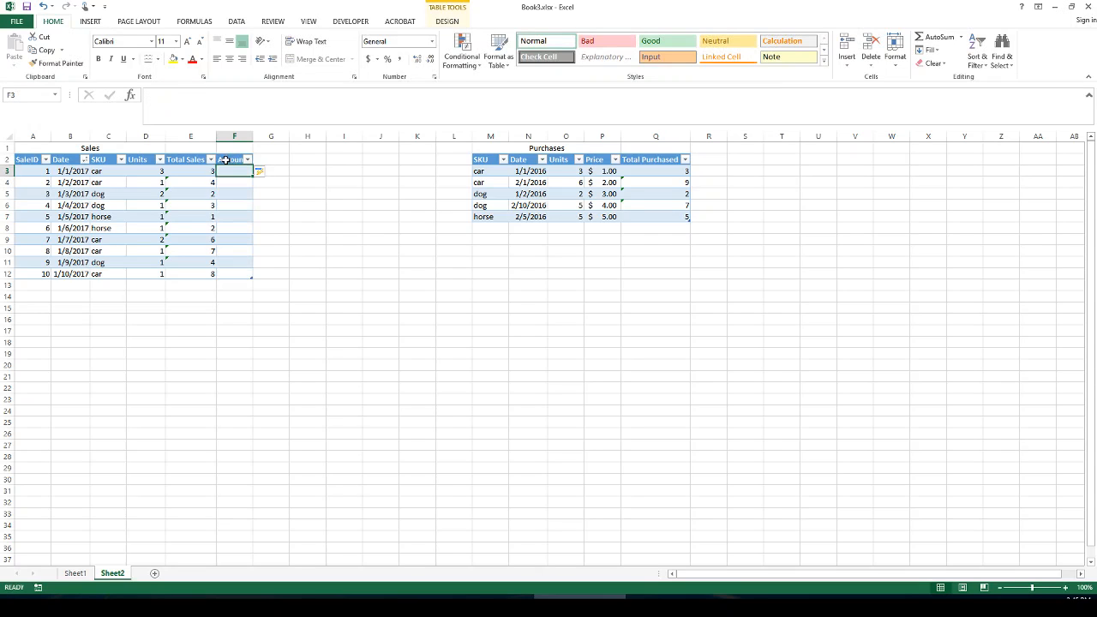
double_click(252, 134)
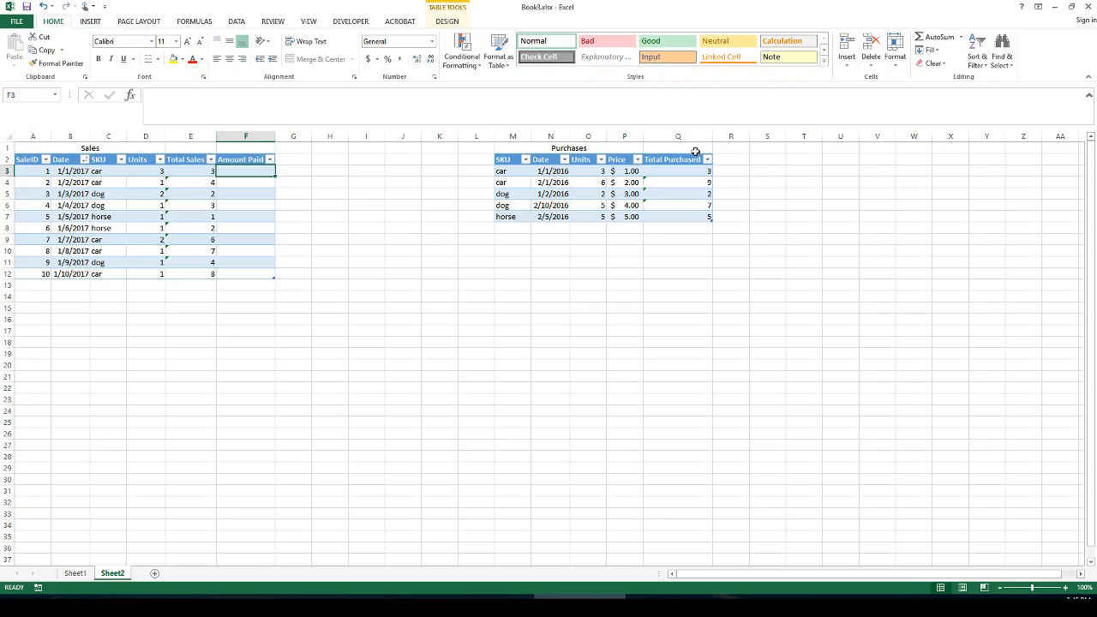
Enter =INDEX(O:O,4) in cell H13 to return the fourth row of the purchase Units column
left_click(198, 170)
left_click(233, 172)
left_click(340, 285)
type("=index(")
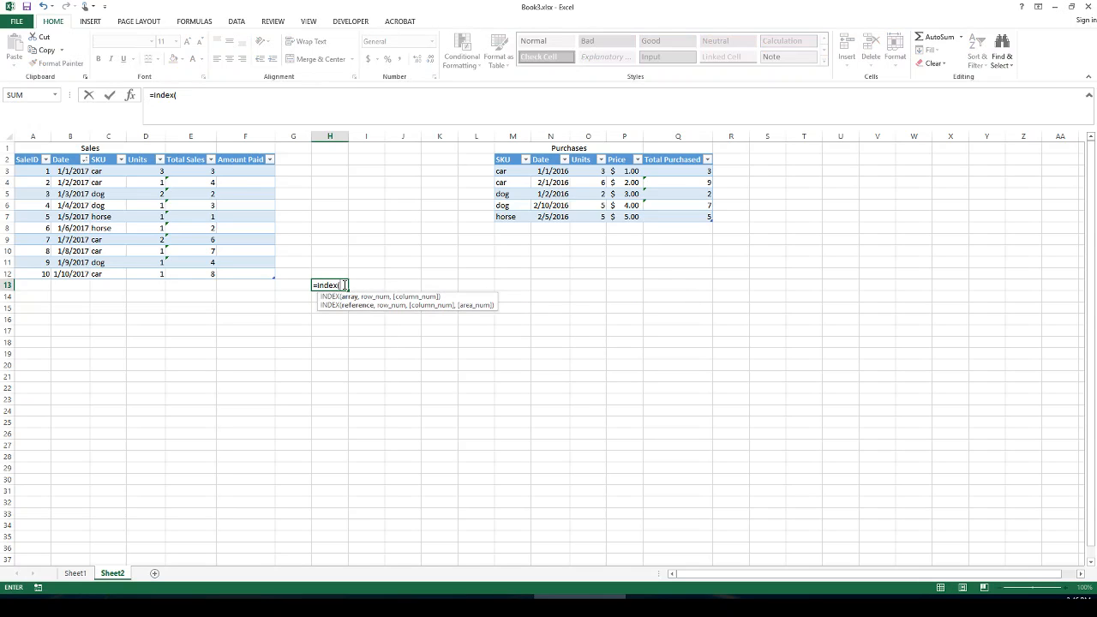
left_click(588, 152)
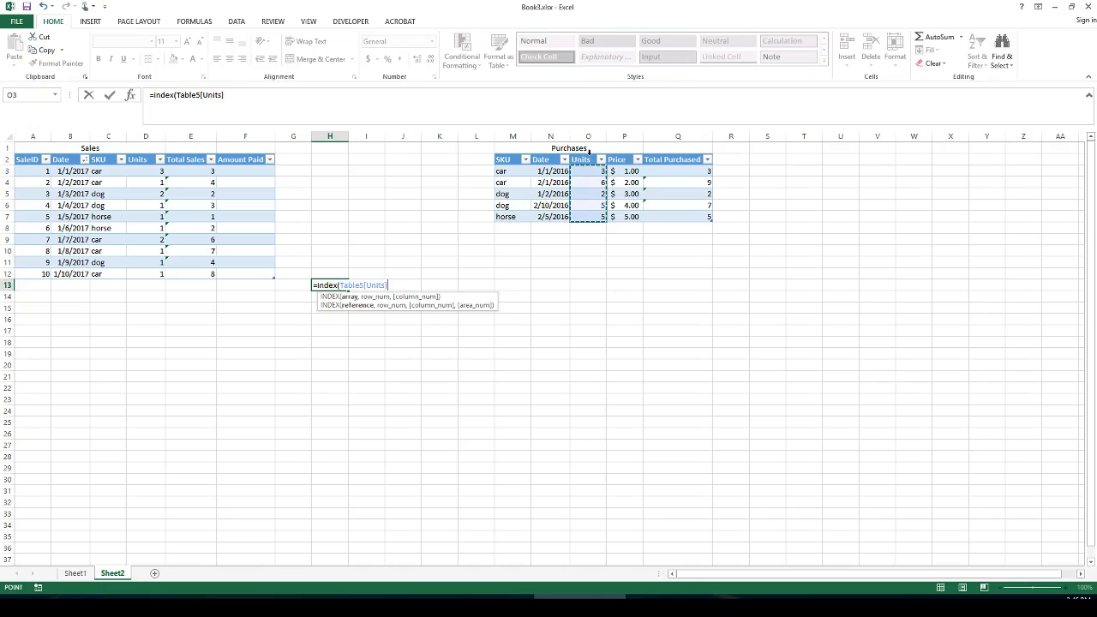
left_click(588, 151)
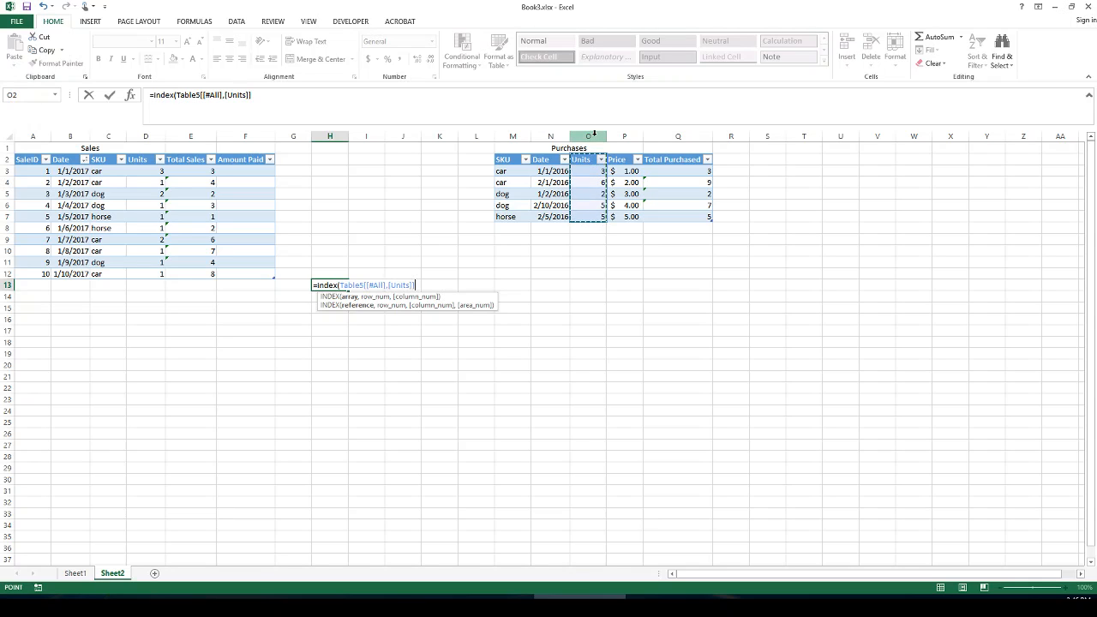
left_click(589, 136)
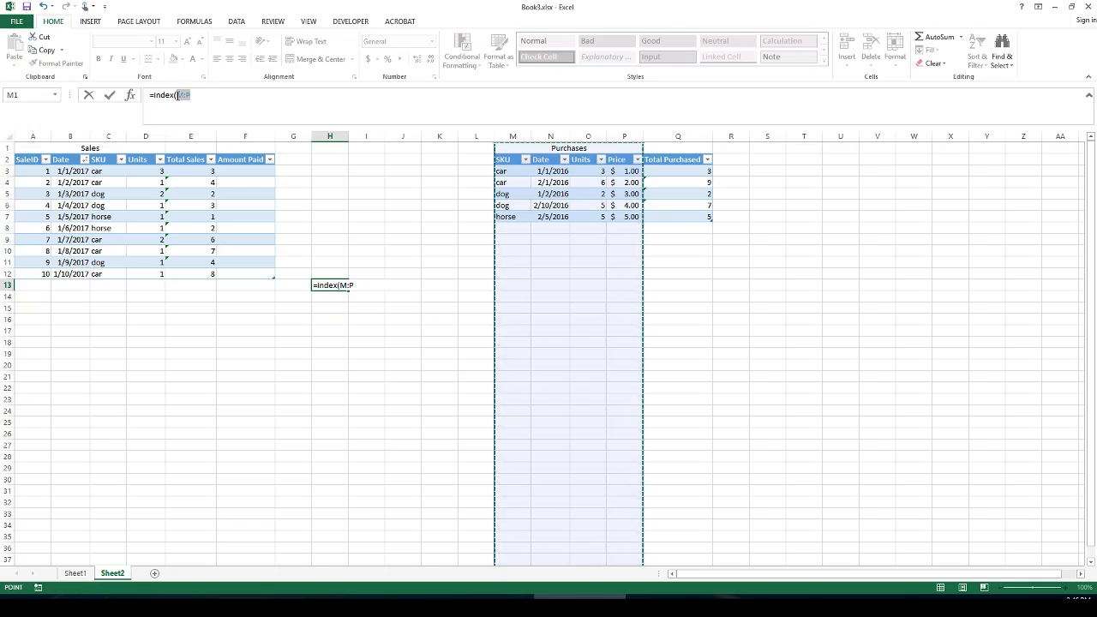
left_click_drag(190, 95, 177, 95)
type("O:O")
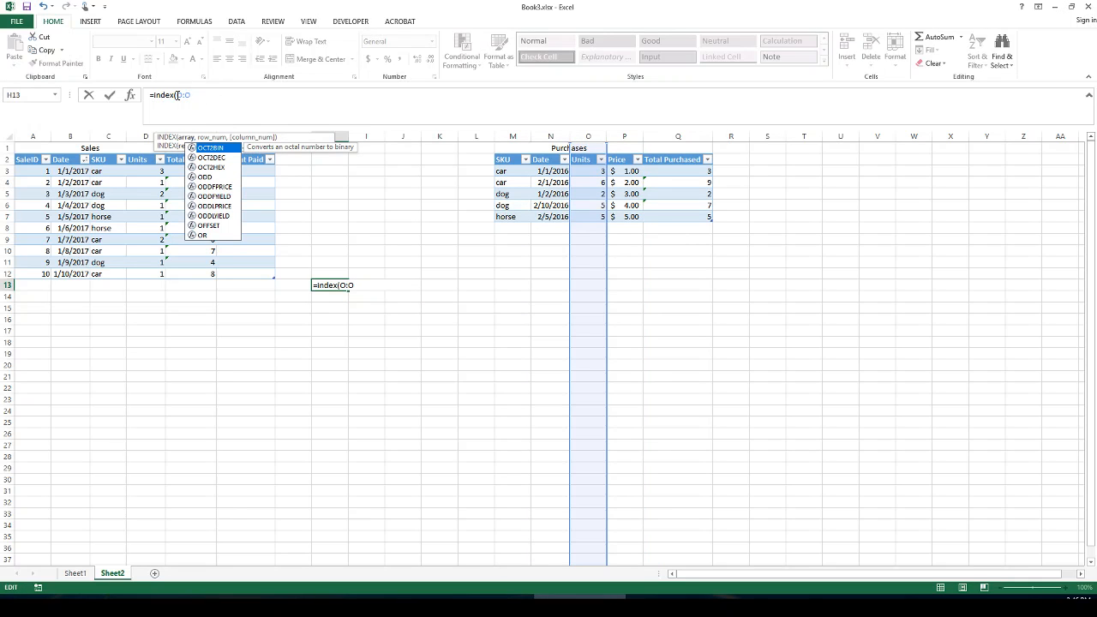
type(",4")
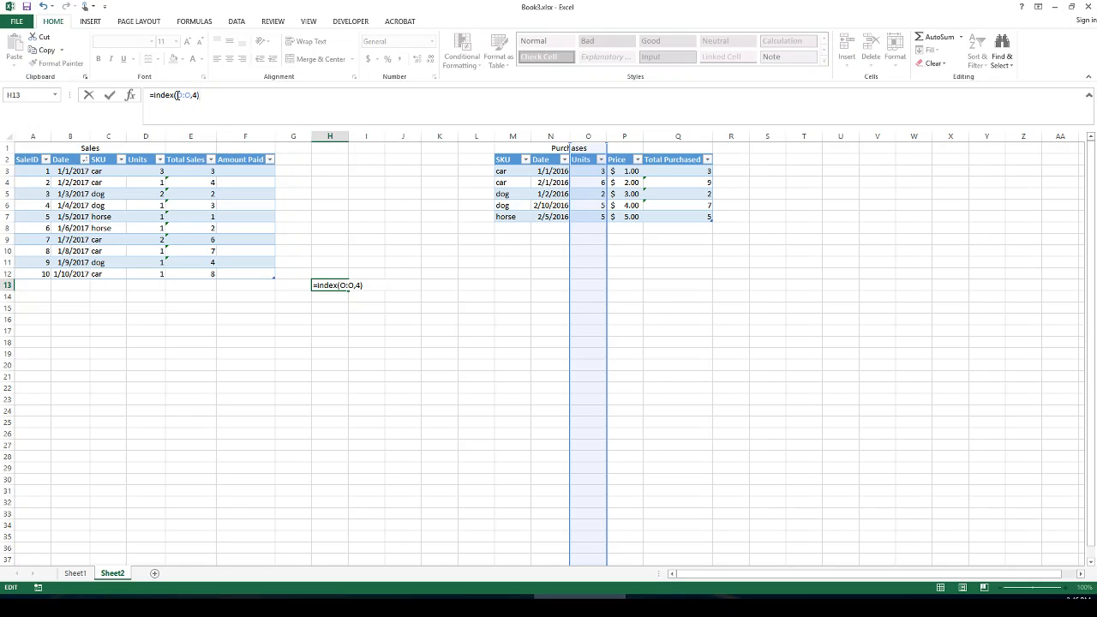
key("Return")
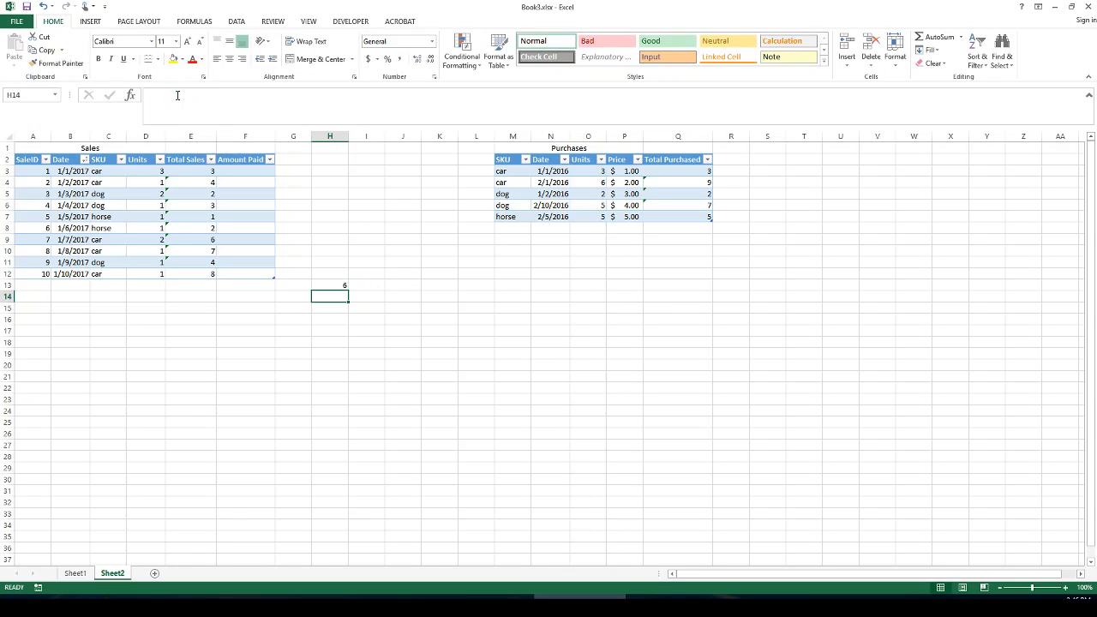
Trace the purchase Units column from the sheet's first row down to cell O4
left_click(590, 149)
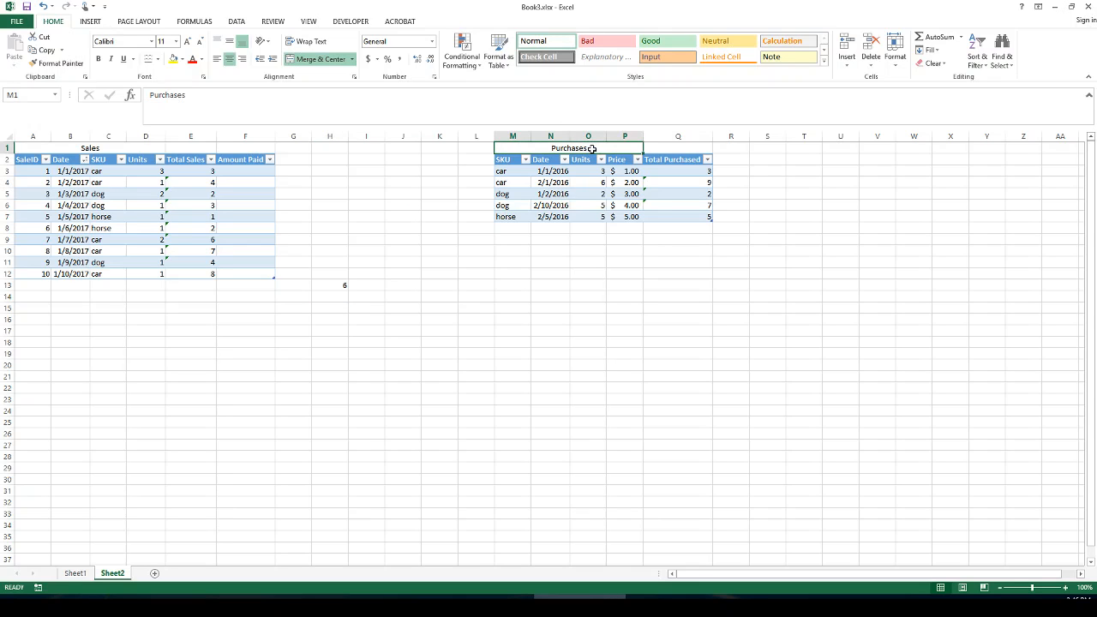
key("Down")
key("Down")
key("Right")
key("Right")
key("Right")
key("Up")
key("Left")
key("Down")
key("Down")
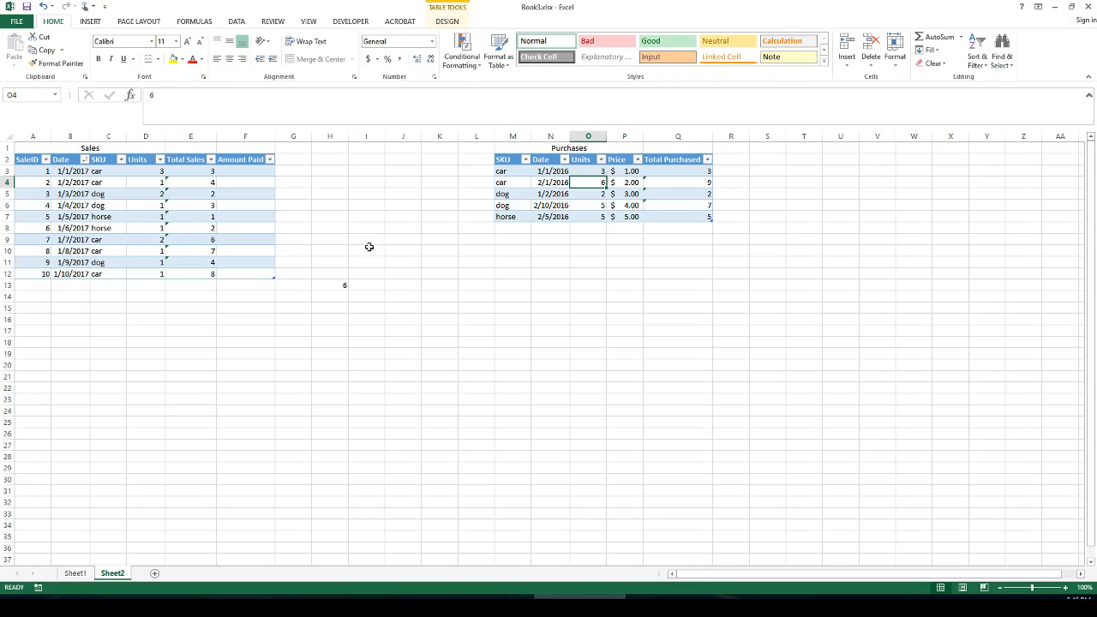
Set the row number in H13's INDEX formula to 5
left_click(340, 283)
left_click(197, 95)
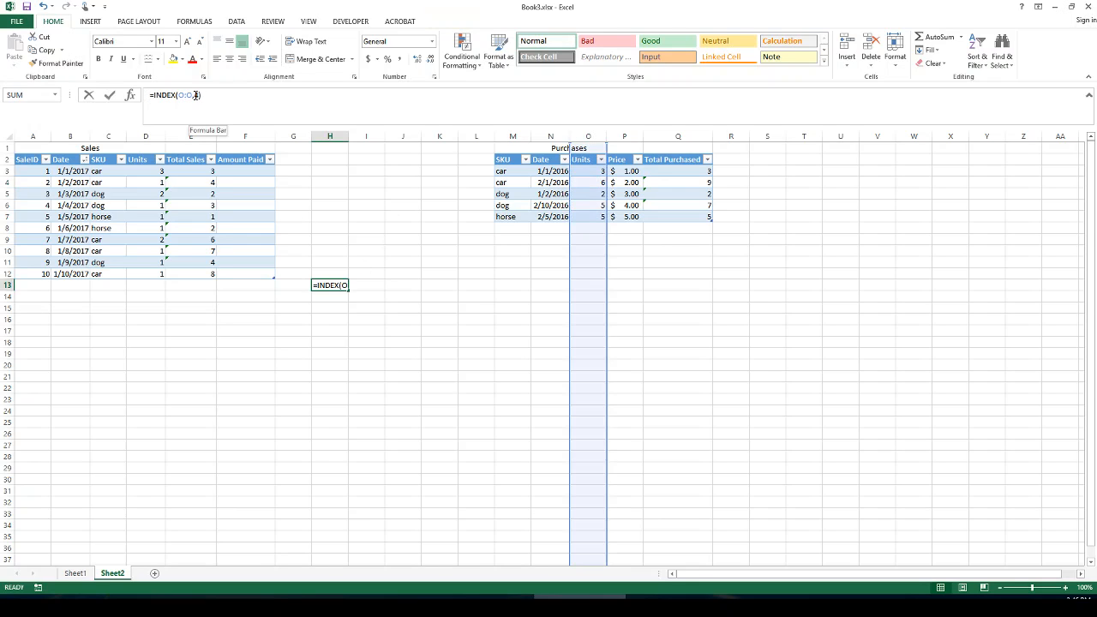
key("BackSpace")
type("5")
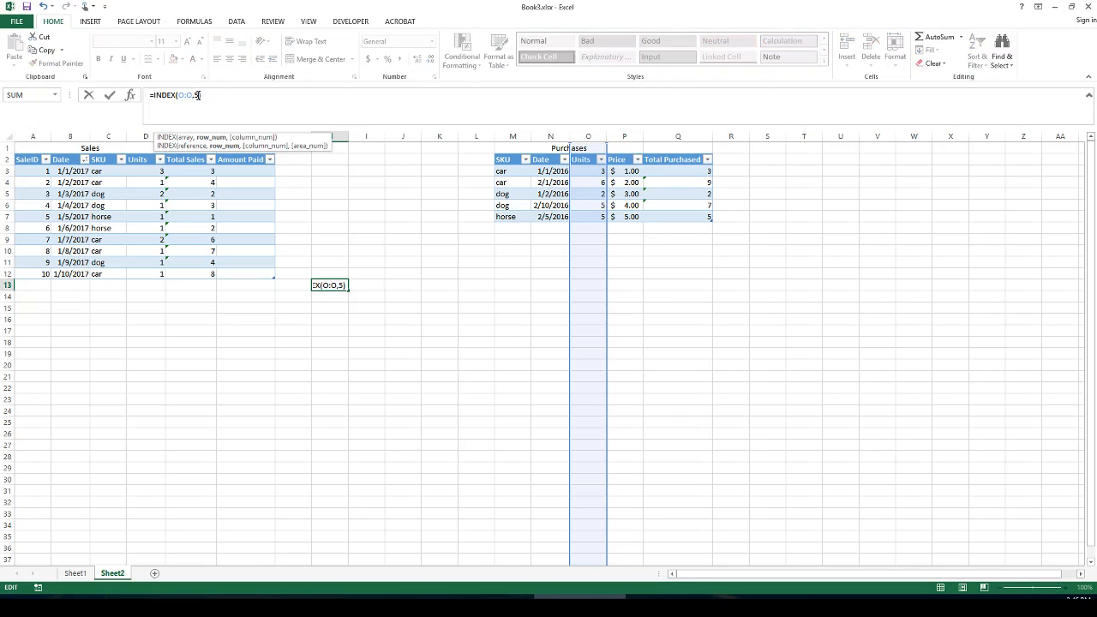
key("ctrl+Return")
key("Down")
key("Up")
key("Up")
key("Down")
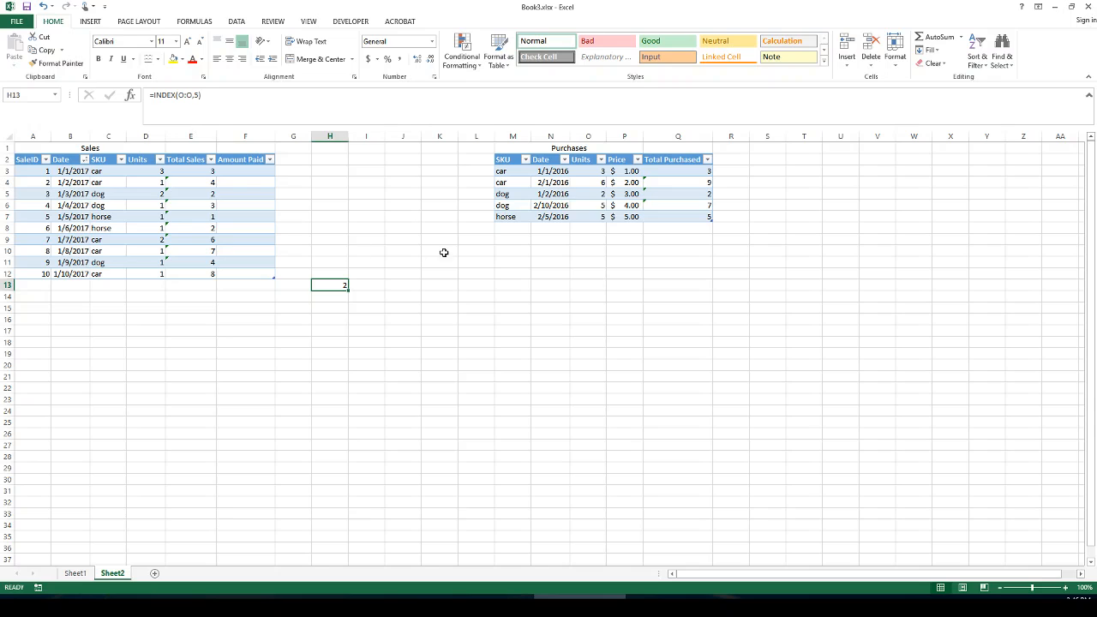
Replace the array in H13's INDEX formula with column M, giving =INDEX(M:M,5)
double_click(184, 94)
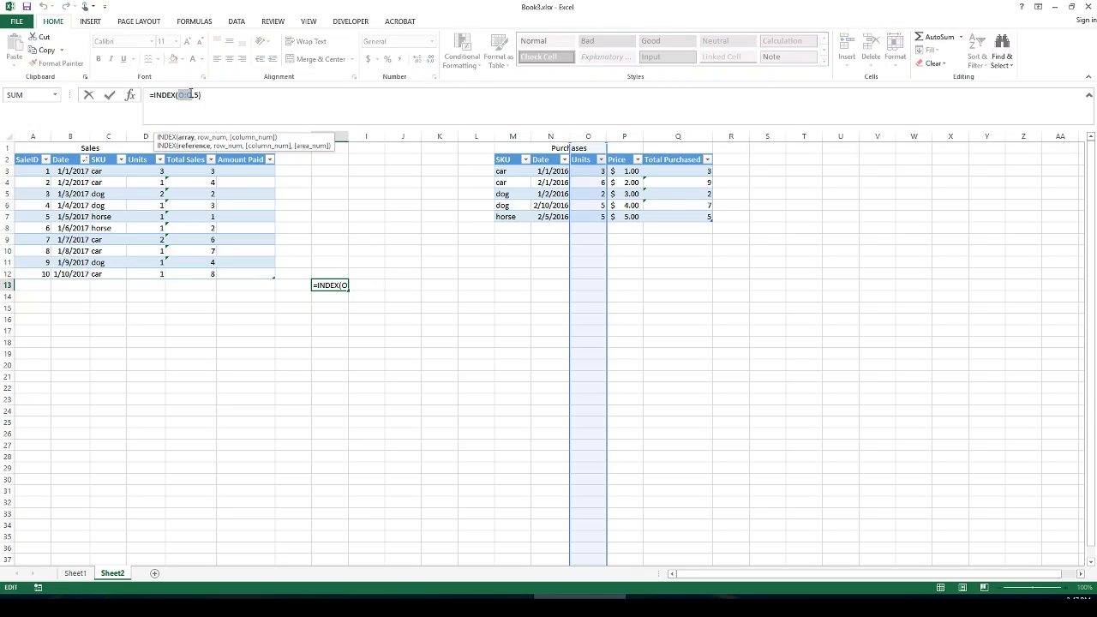
type("M:")
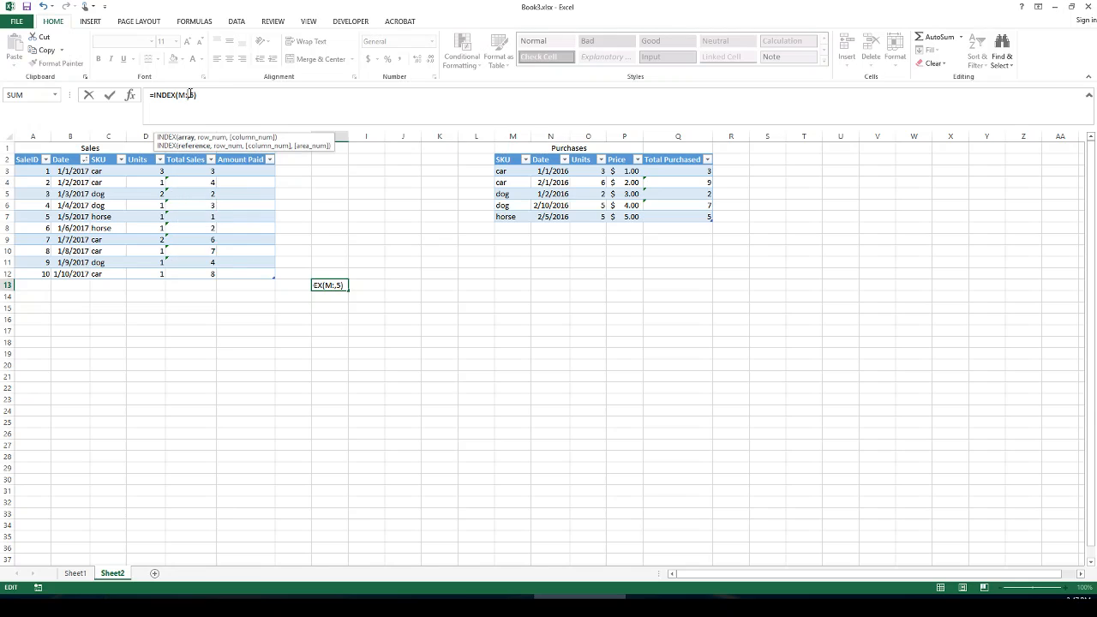
type("M")
key("Return")
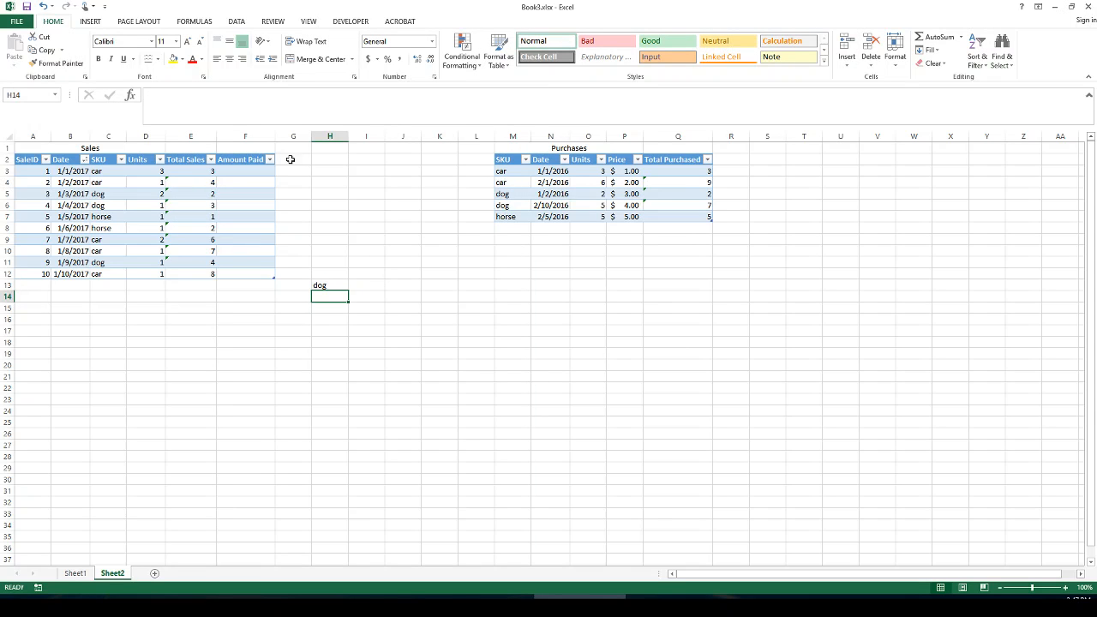
Compare the INDEX formula in H13 with the purchase SKU column, tracing rows 1 to 5
left_click(330, 285)
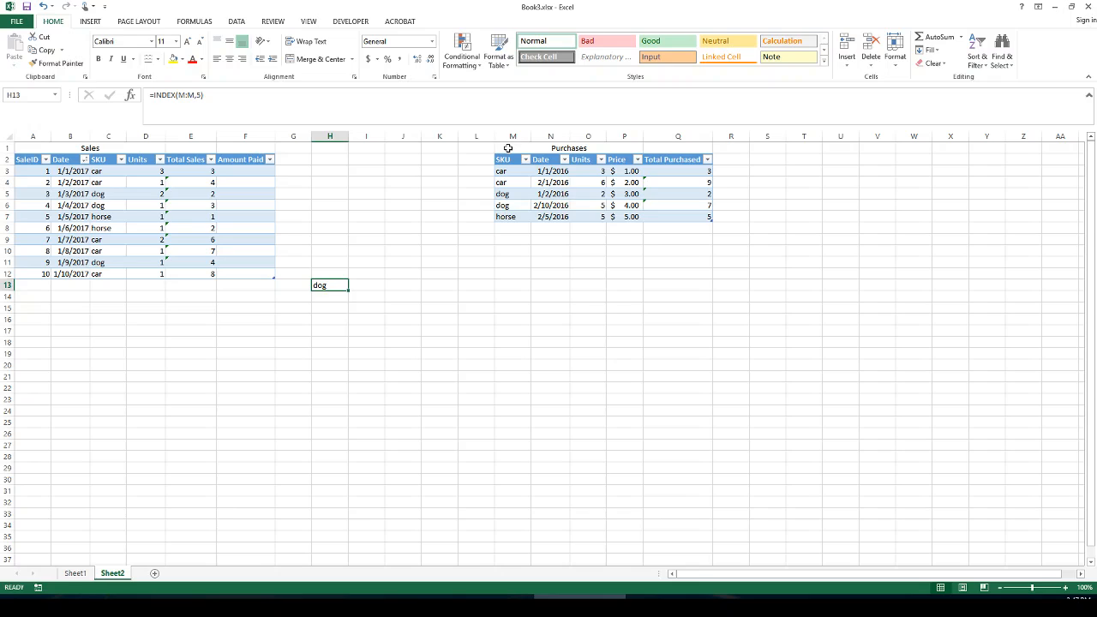
left_click(507, 148)
left_click(502, 159)
left_click(501, 170)
left_click(498, 182)
left_click(504, 194)
left_click(332, 286)
left_click(369, 319)
left_click(373, 284)
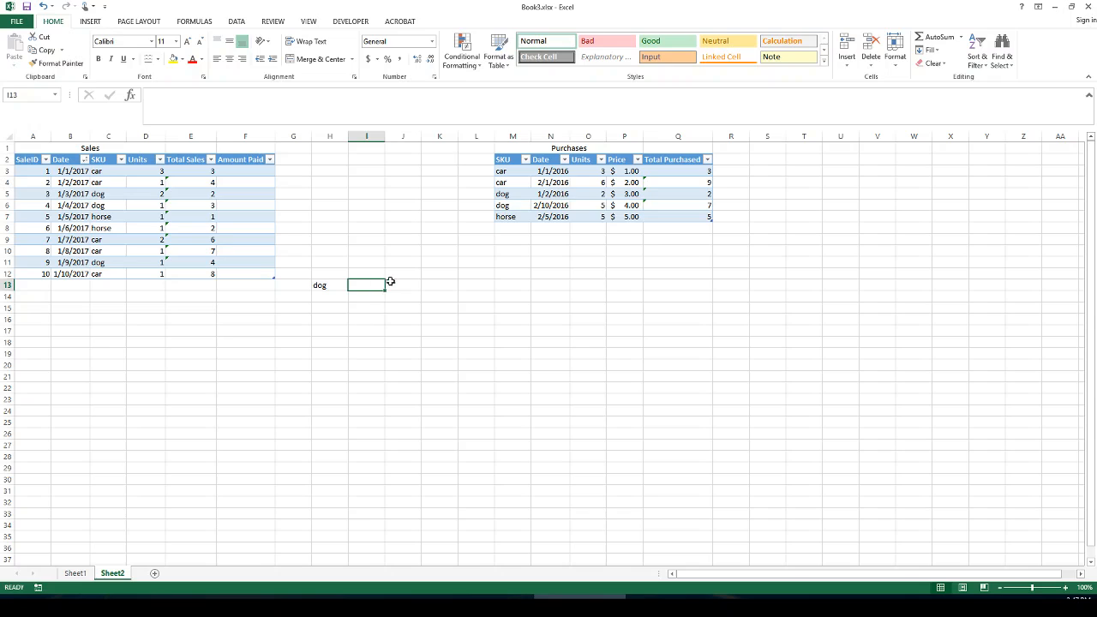
Enter =MATCH("dog",M:M,0) in cell J13 to find the row of dog in the purchase SKU column
left_click(399, 290)
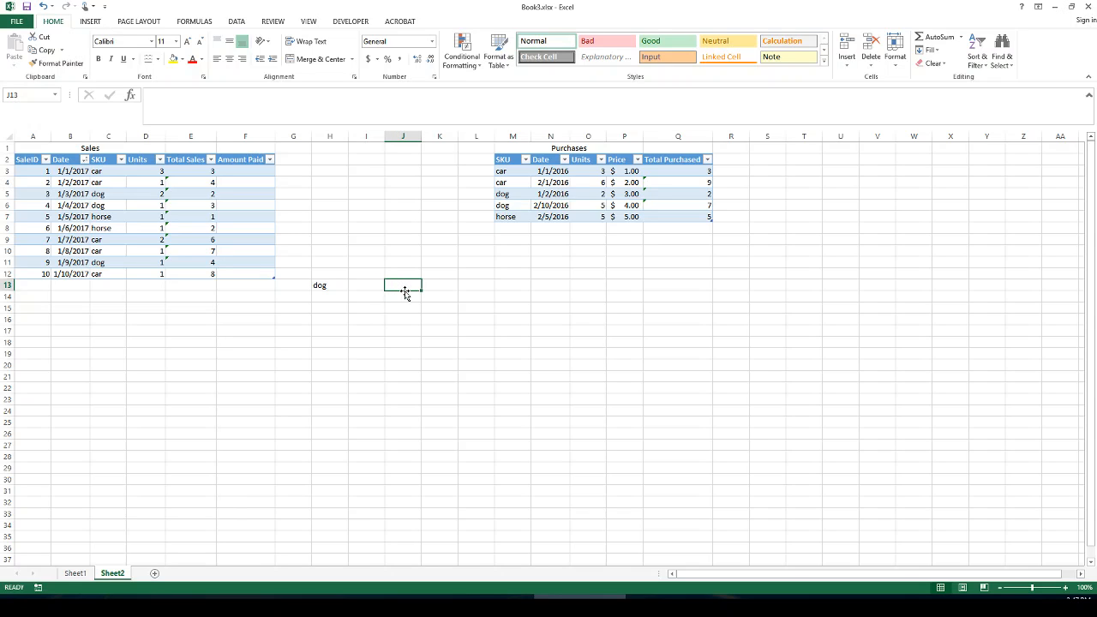
type("=match")
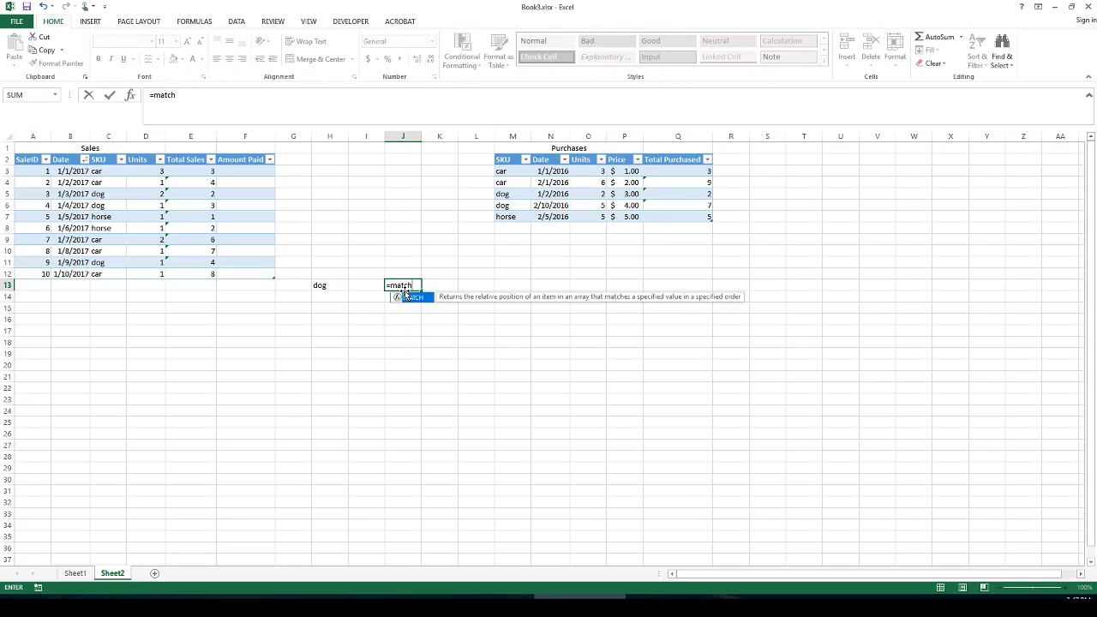
type("(\"dog")
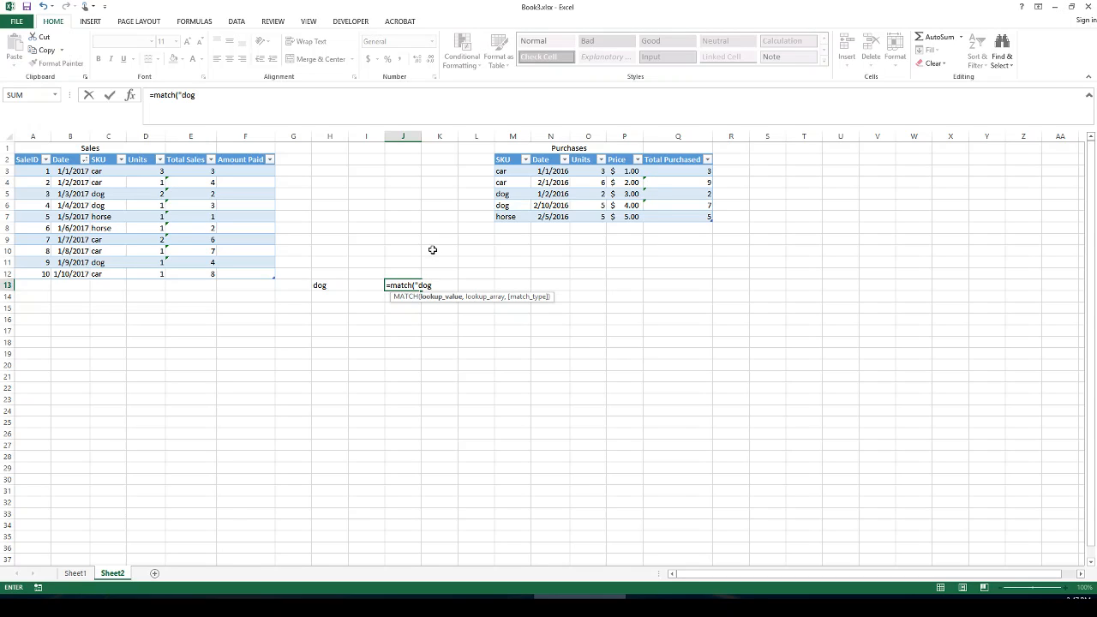
type("\",")
left_click_drag(510, 133, 623, 136)
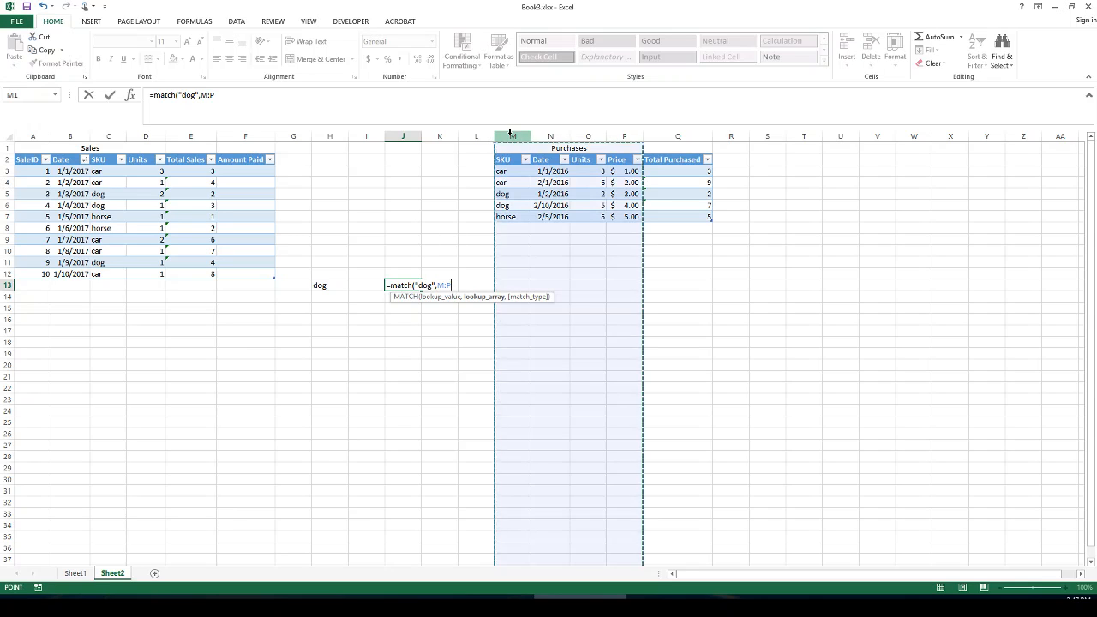
left_click(212, 95)
key("BackSpace")
type("M")
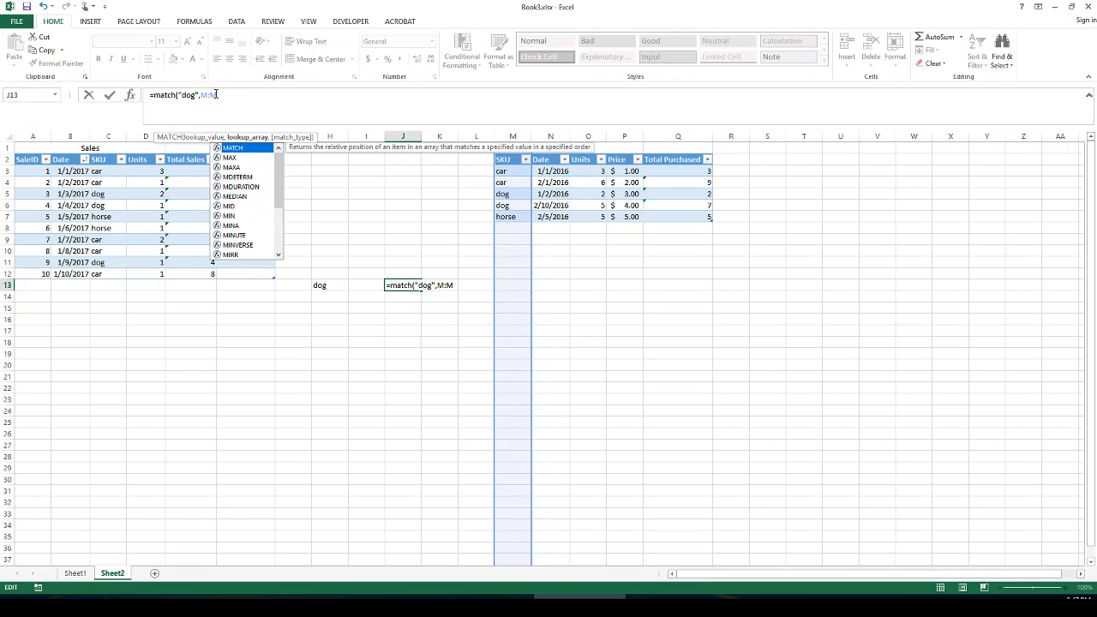
type(",0)")
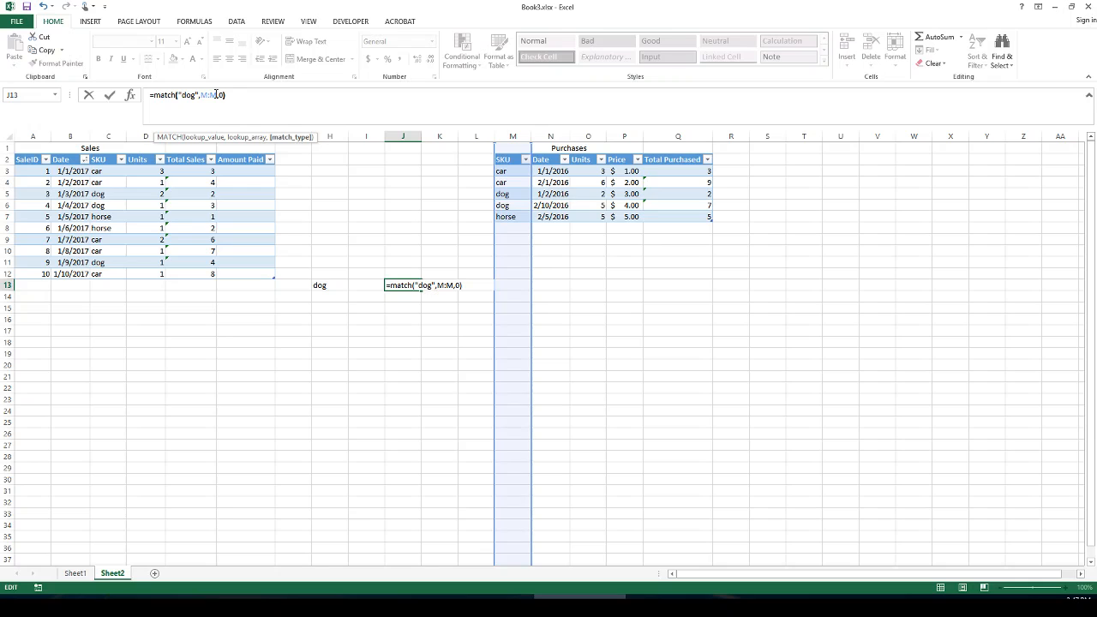
key("Return")
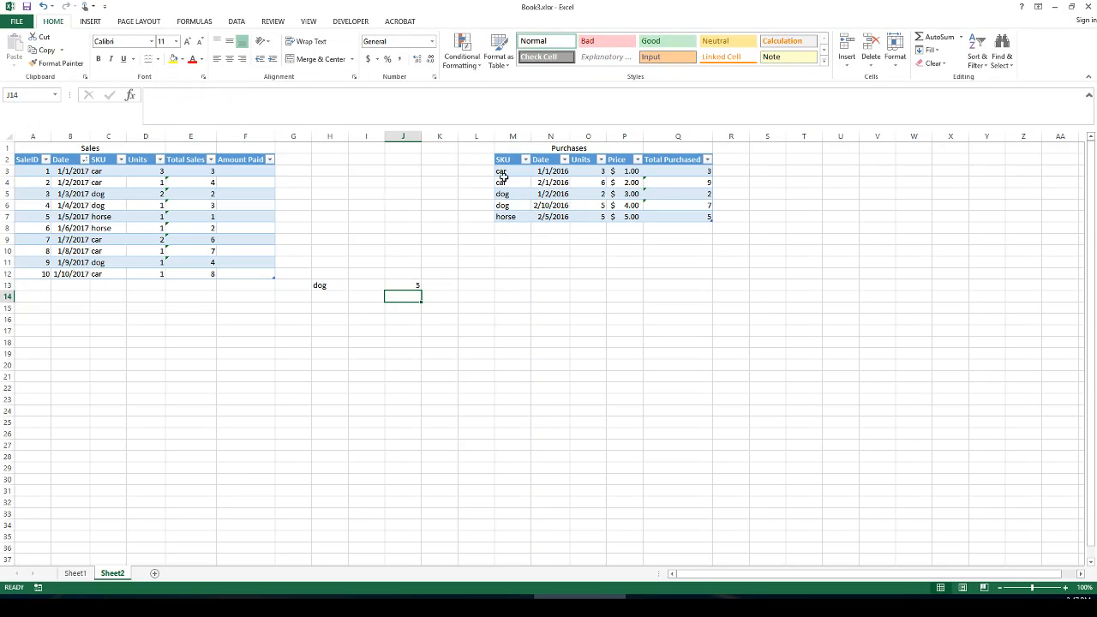
left_click(329, 290)
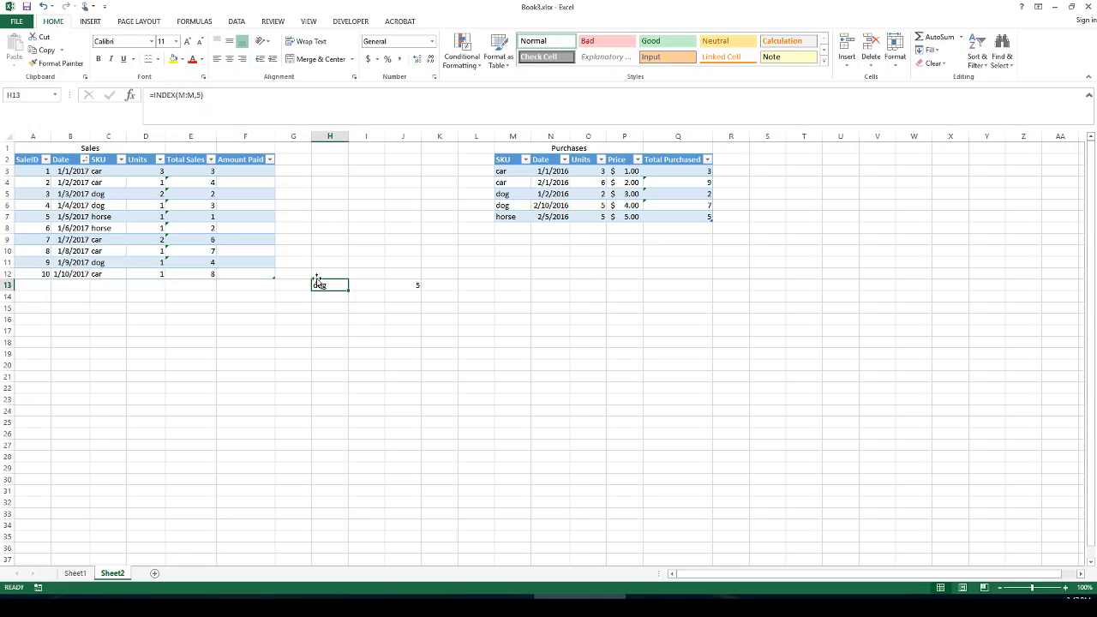
left_click(416, 287)
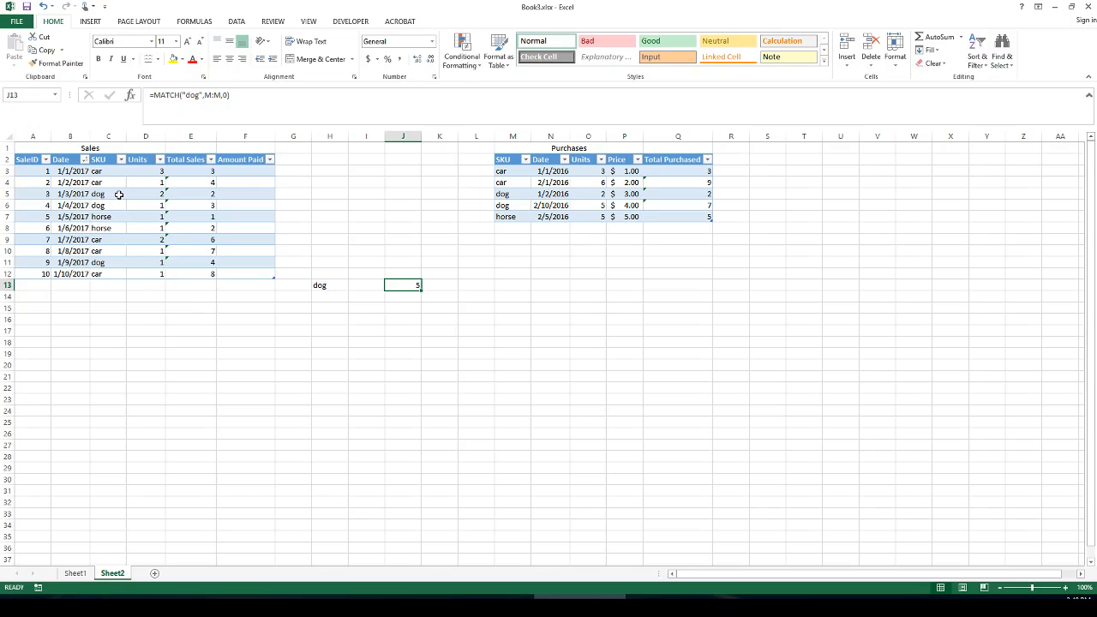
Start an INDEX formula in F3 of the Amount Paid column, using the Purchases table's Price column, Table5[Price], as the array
left_click(109, 171)
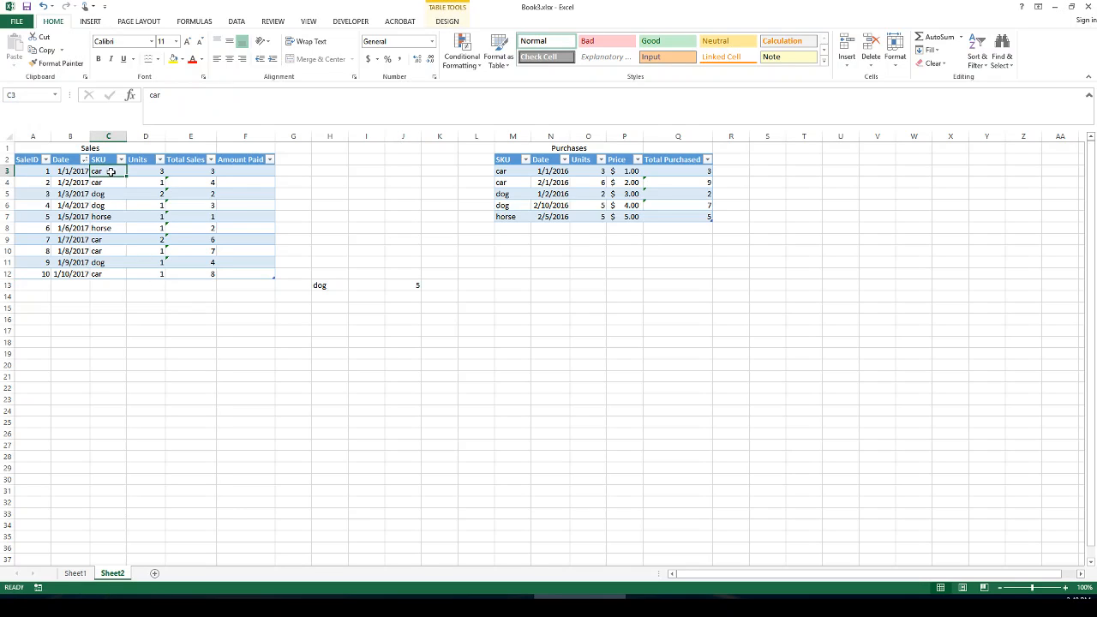
left_click(626, 172)
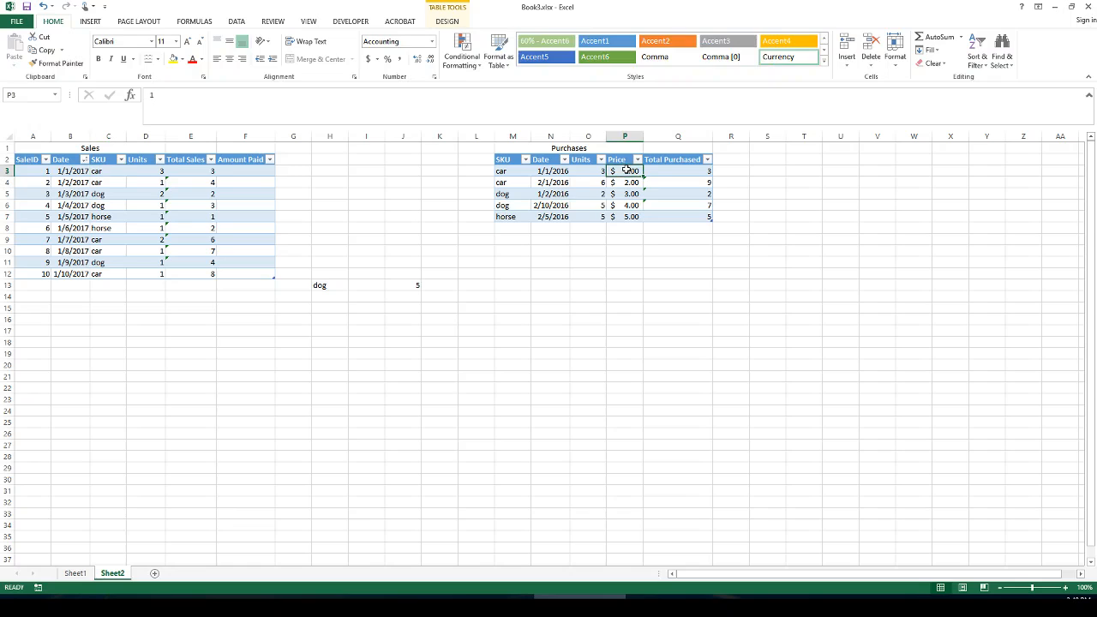
left_click(112, 169)
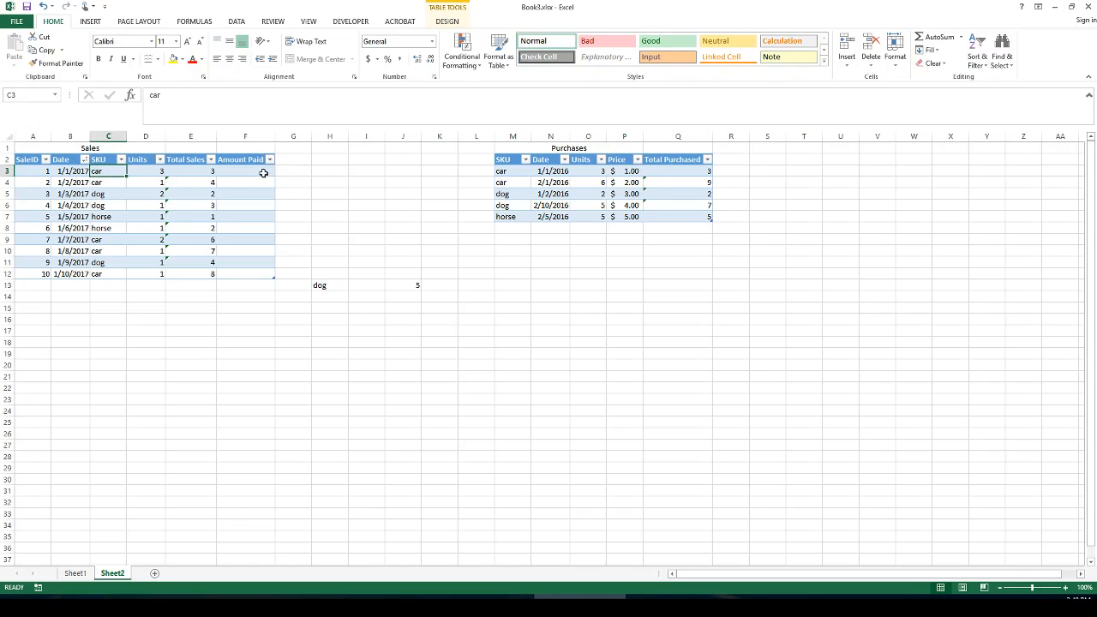
left_click(266, 175)
type("=index")
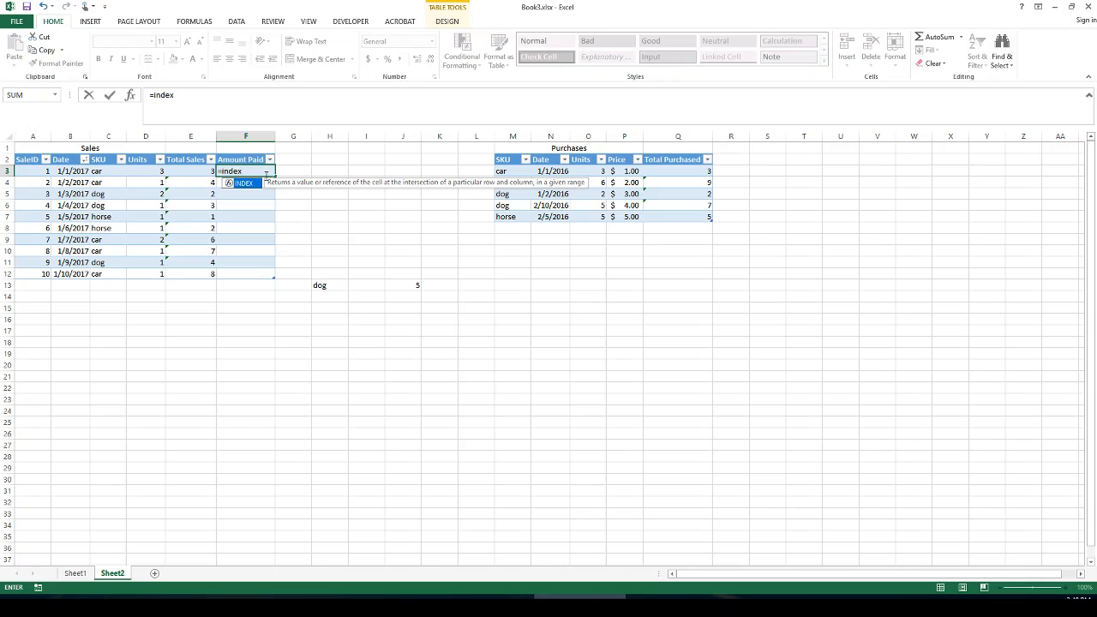
type("(")
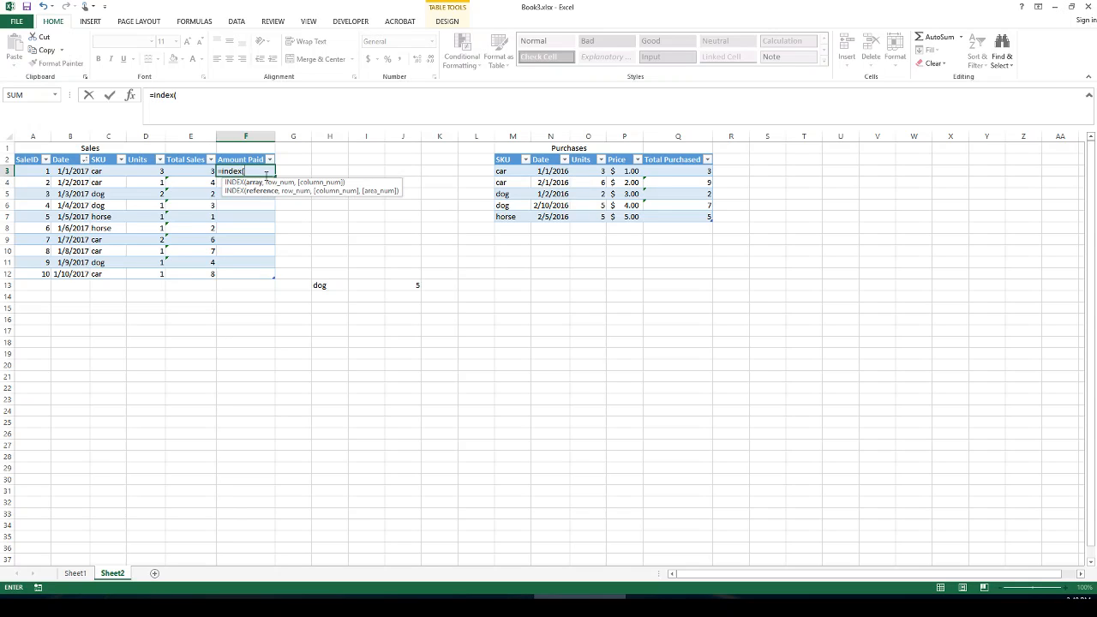
left_click(622, 151)
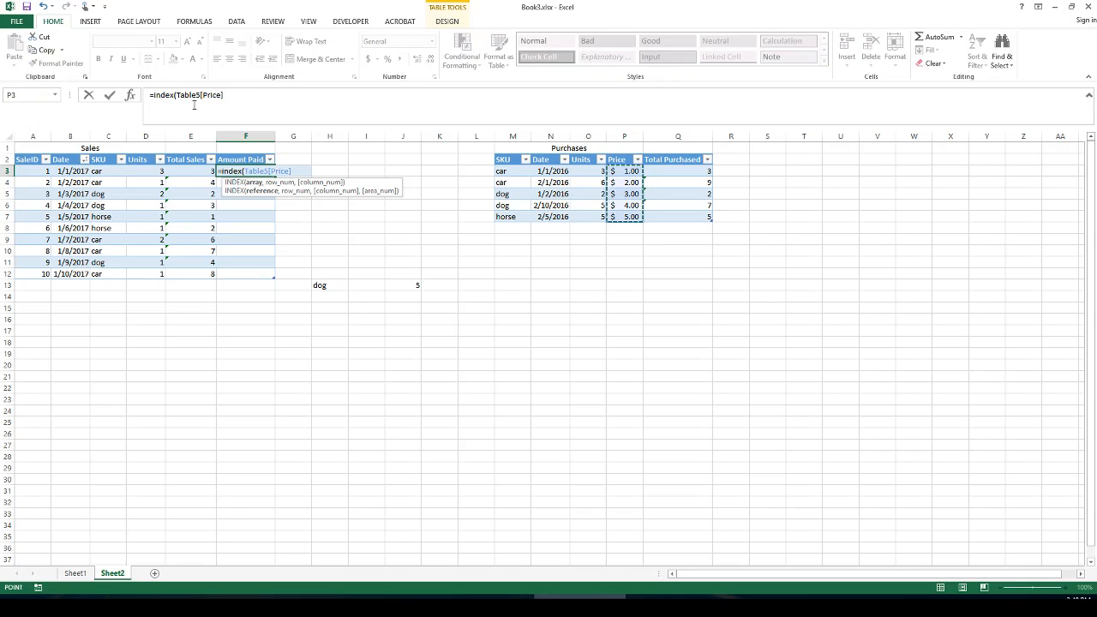
left_click(248, 102)
type(",")
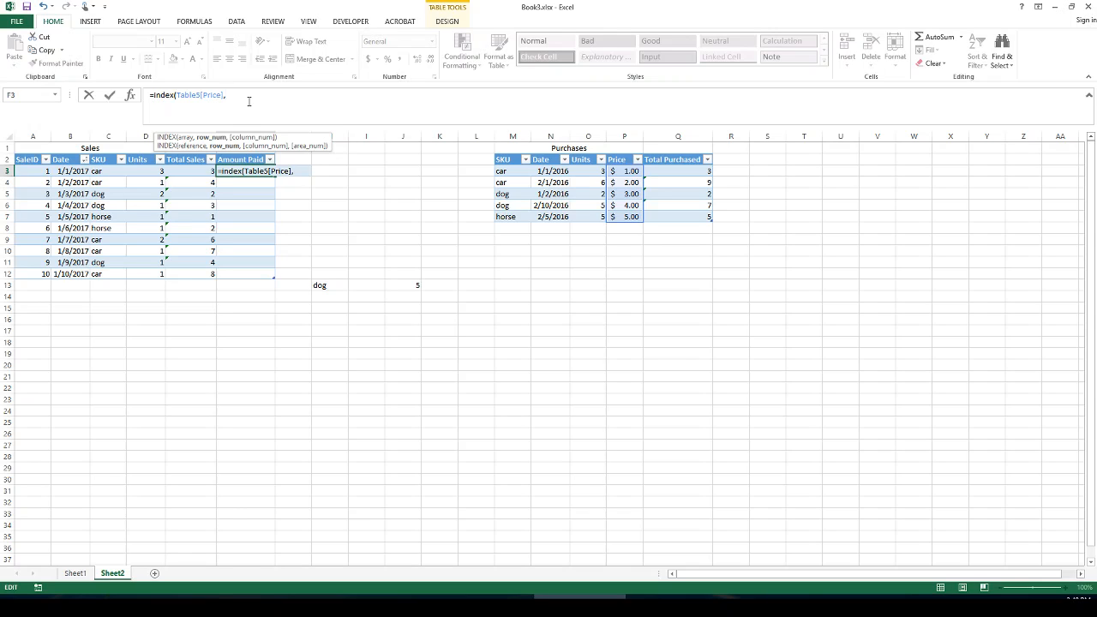
type("match(")
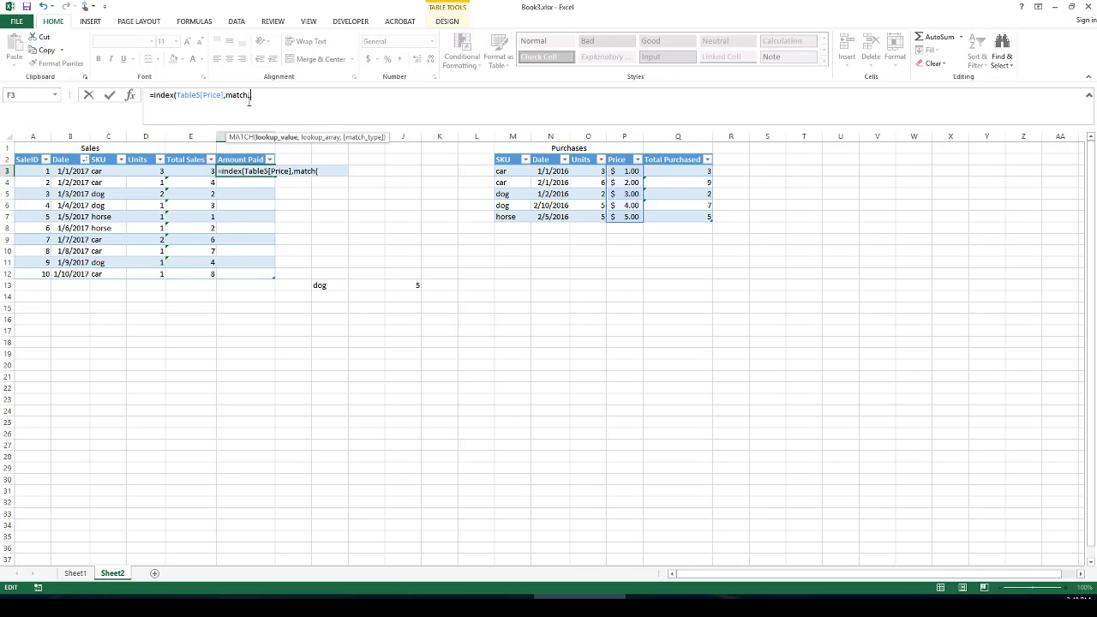
left_click(100, 173)
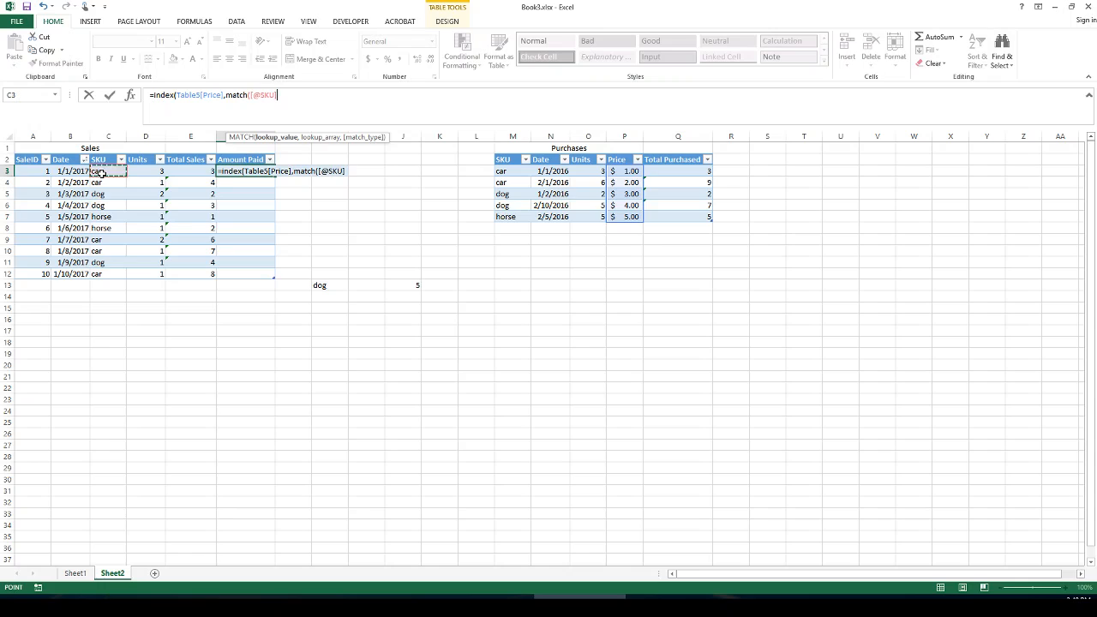
type(",")
left_click(511, 152)
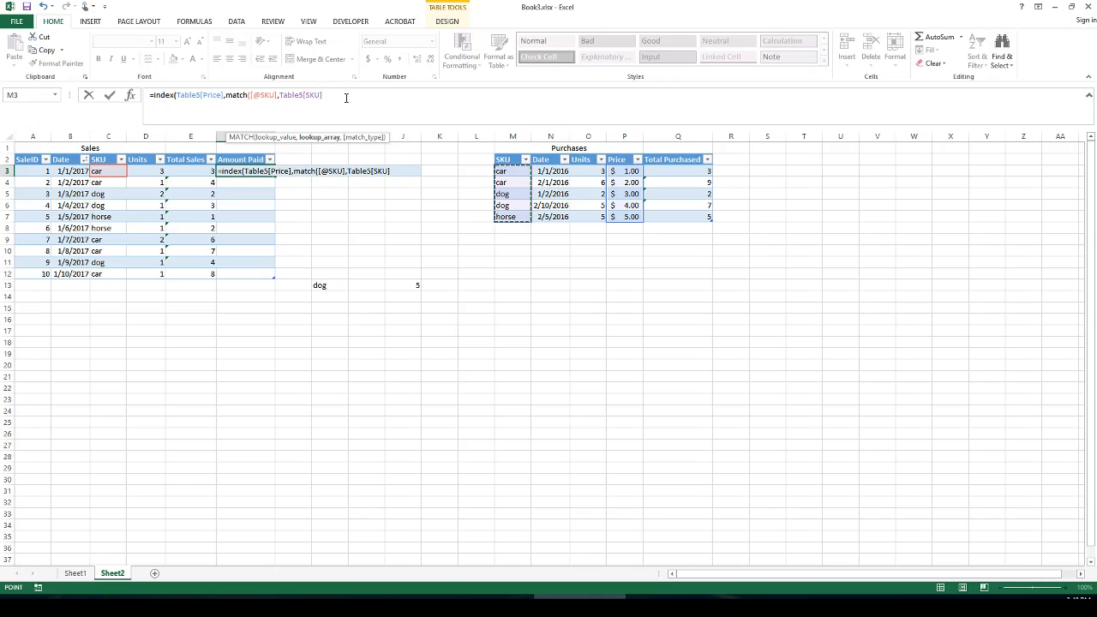
type(",")
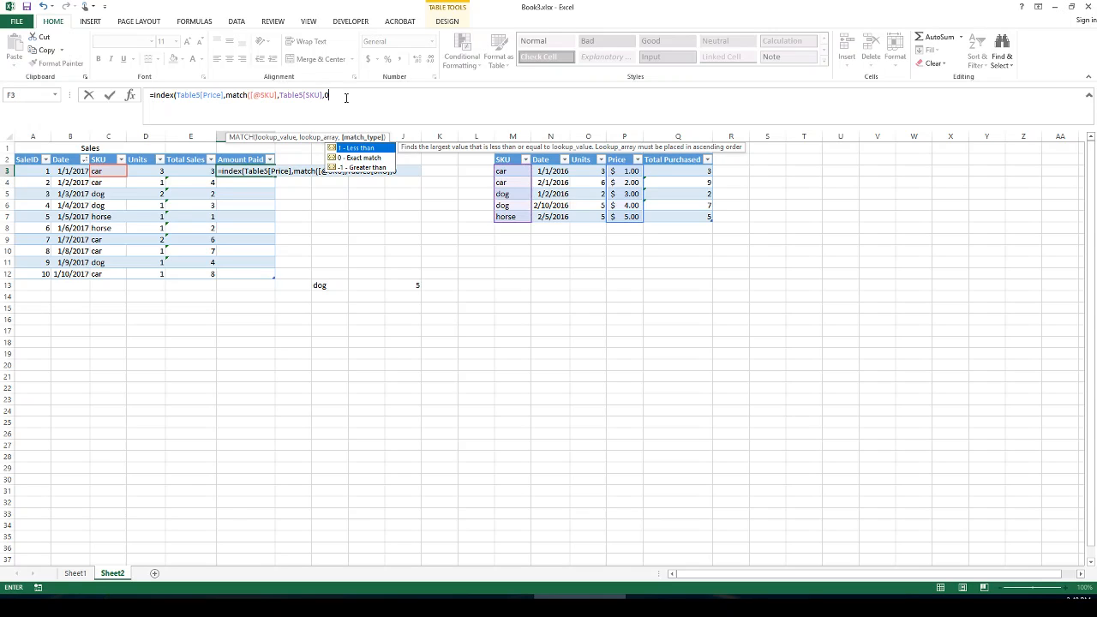
type("0)")
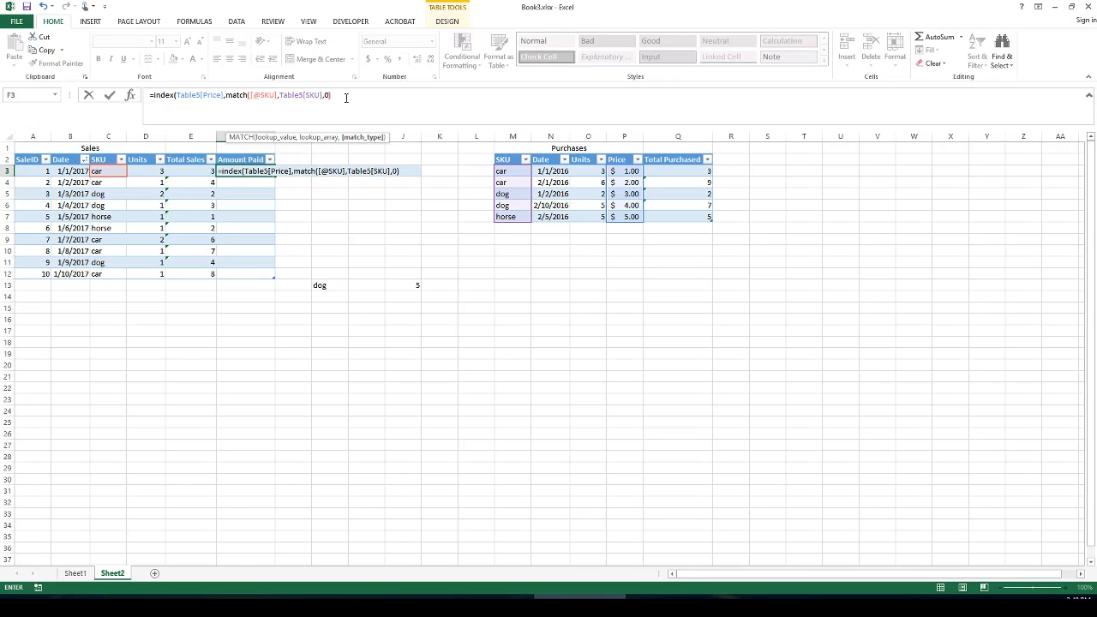
type(",")
left_click_drag(333, 95, 227, 96)
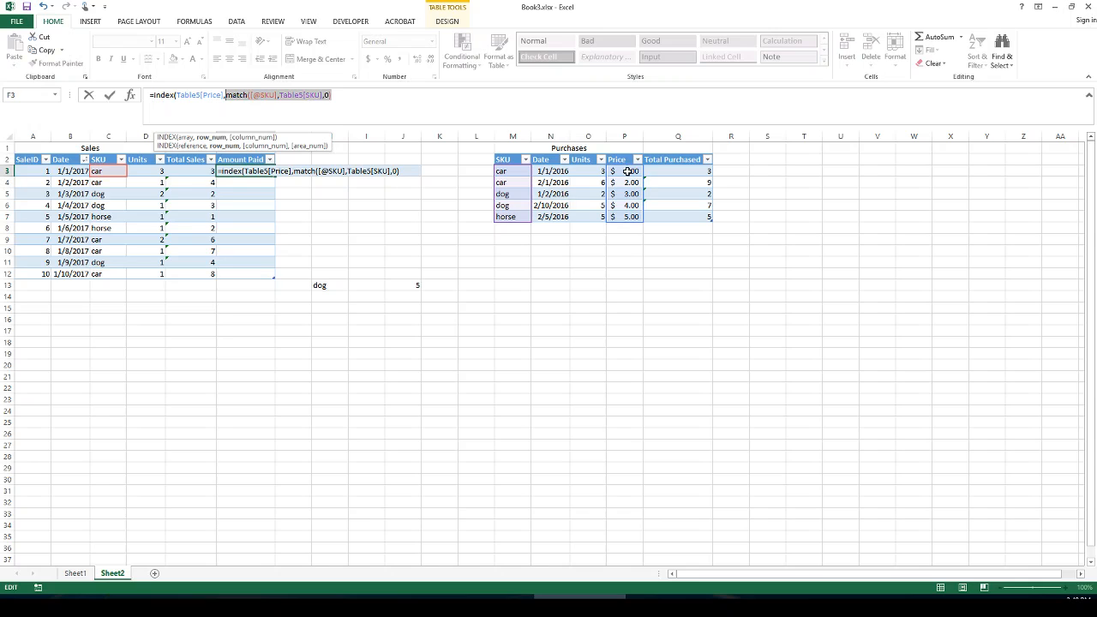
left_click(382, 110)
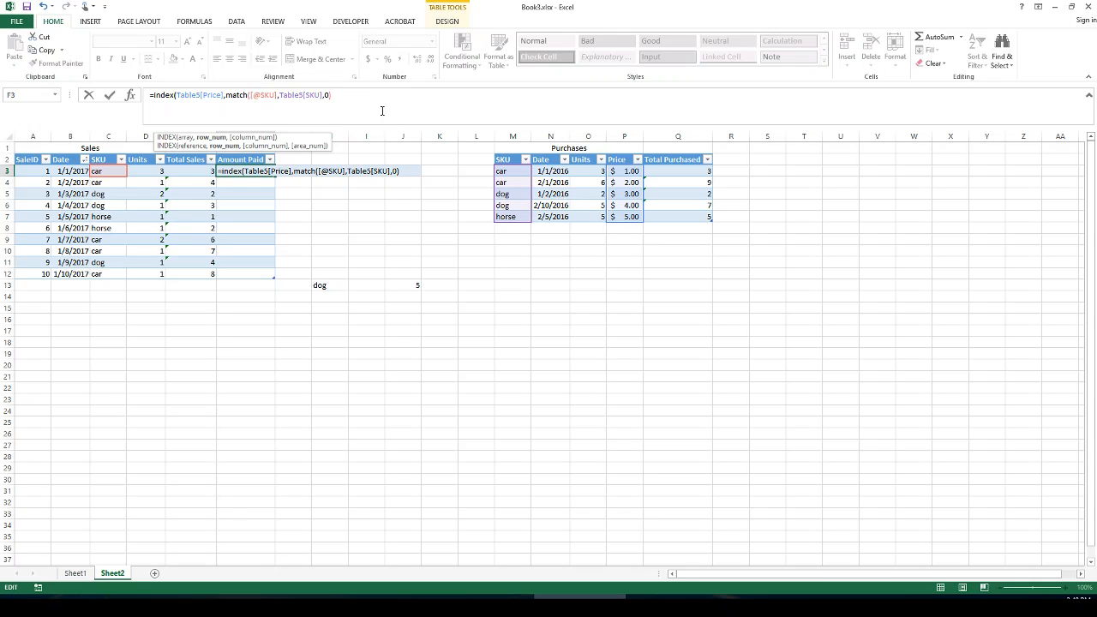
key("Return")
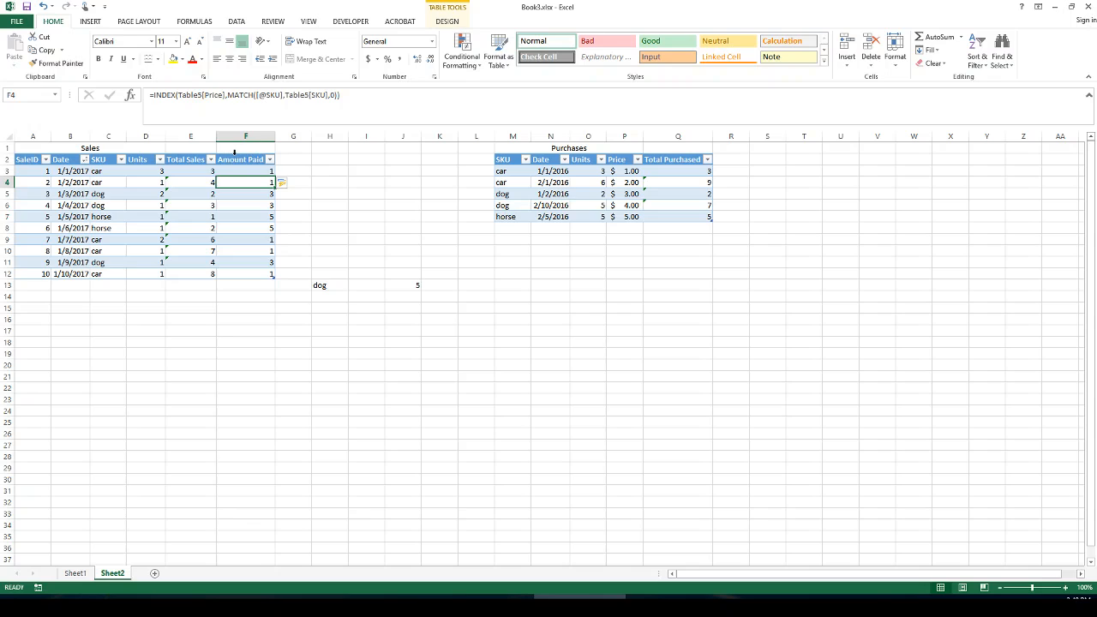
Format the Sales table's Amount Paid column with the Accounting number format in dollars
left_click(234, 156)
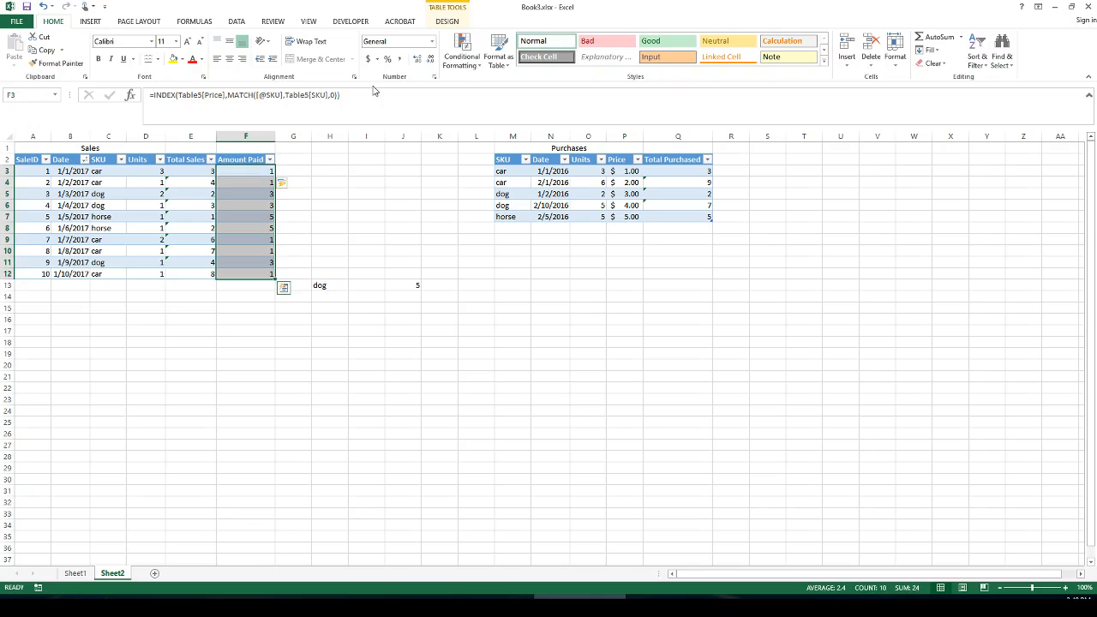
left_click(242, 194)
left_click(246, 174)
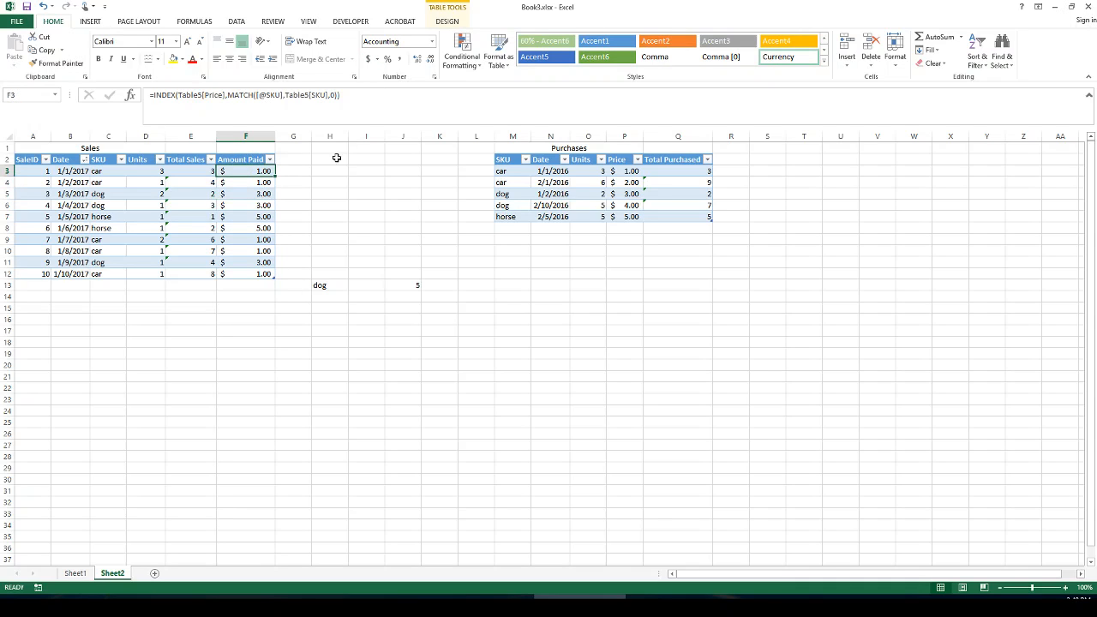
Clear the practice entries in cells H13 through J13
left_click_drag(342, 287, 434, 289)
key("Delete")
left_click(485, 351)
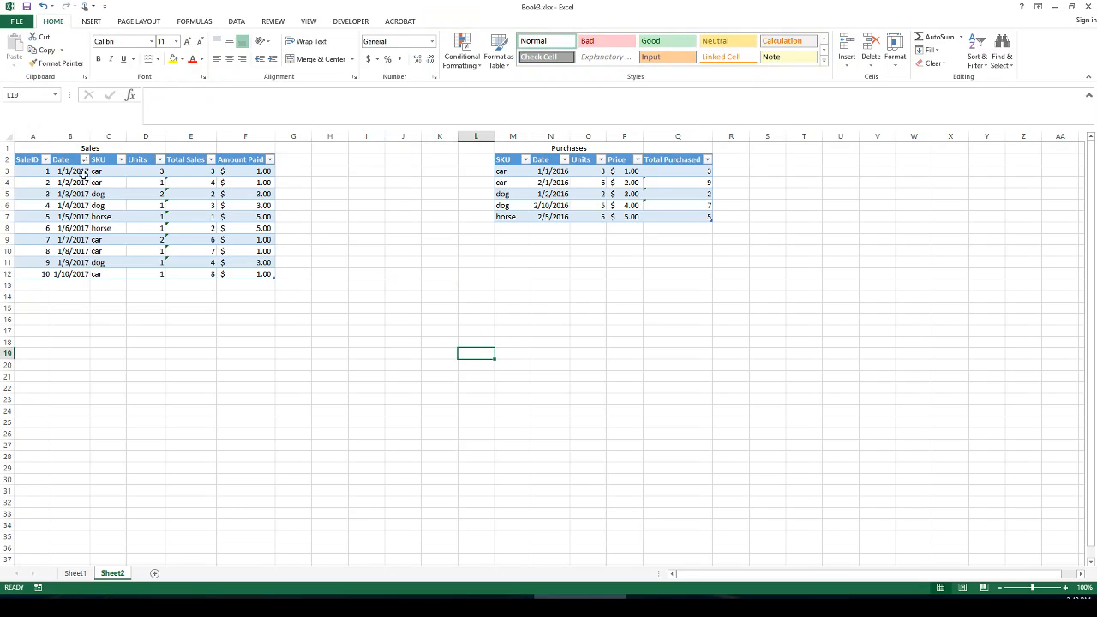
Compare the car rows of the Sales and Purchases tables, checking SKU, units, price, Total Sales and Amount Paid
left_click(94, 170)
left_click(496, 172)
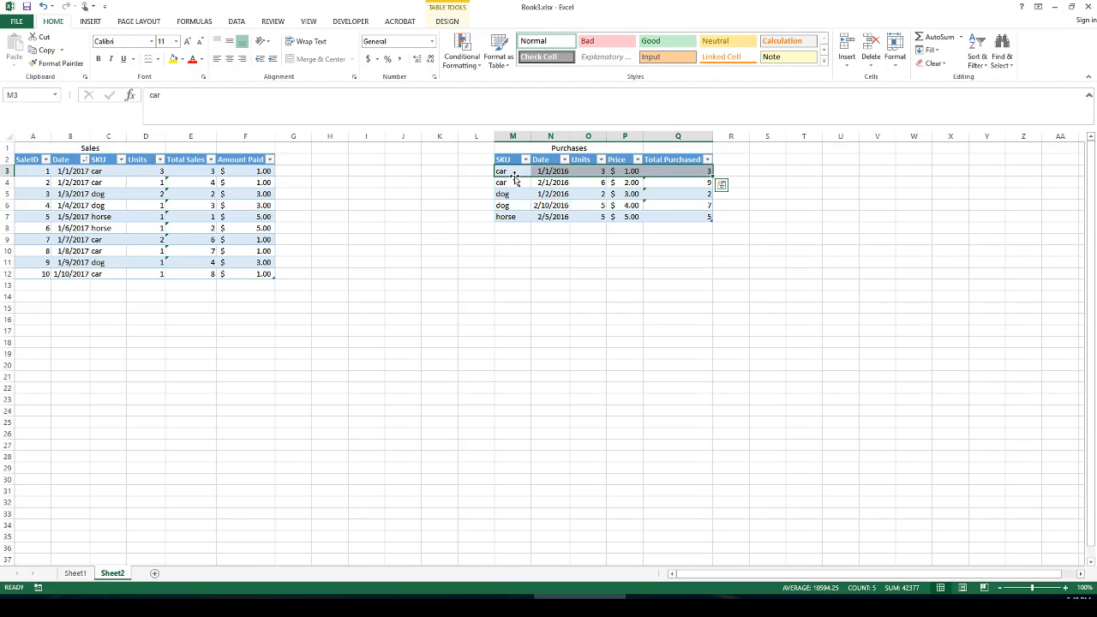
left_click(512, 191)
left_click(512, 183)
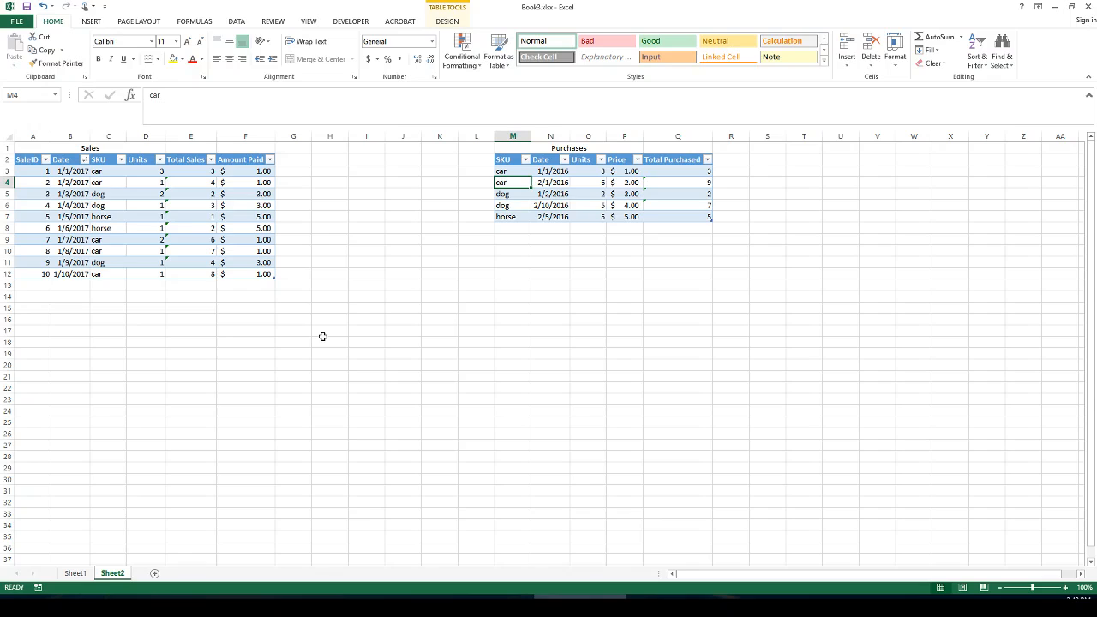
left_click(254, 171)
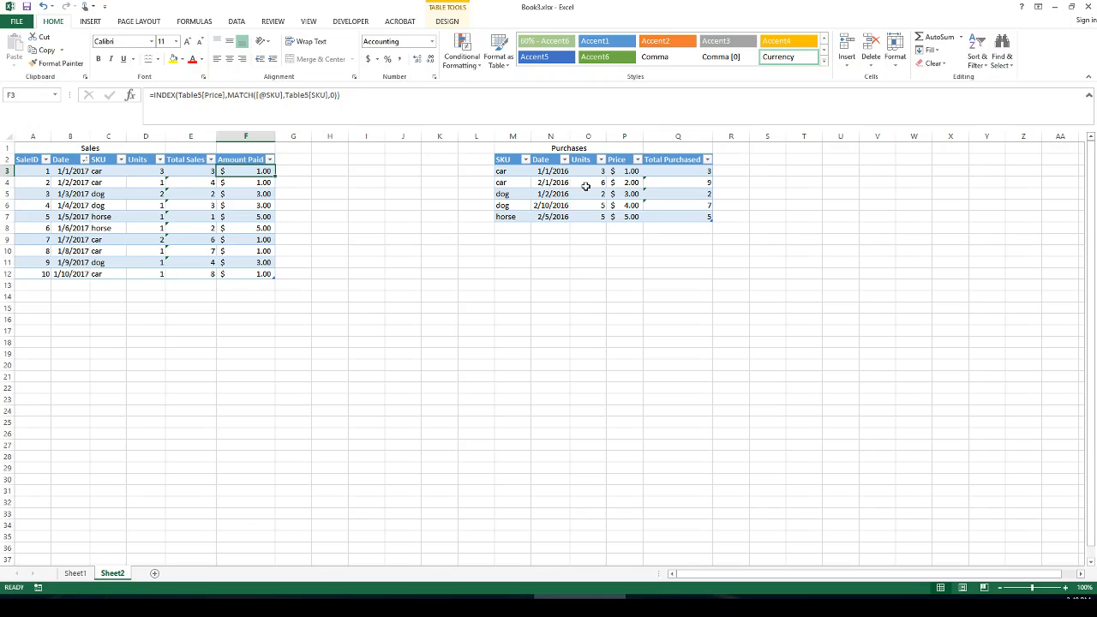
left_click(101, 174)
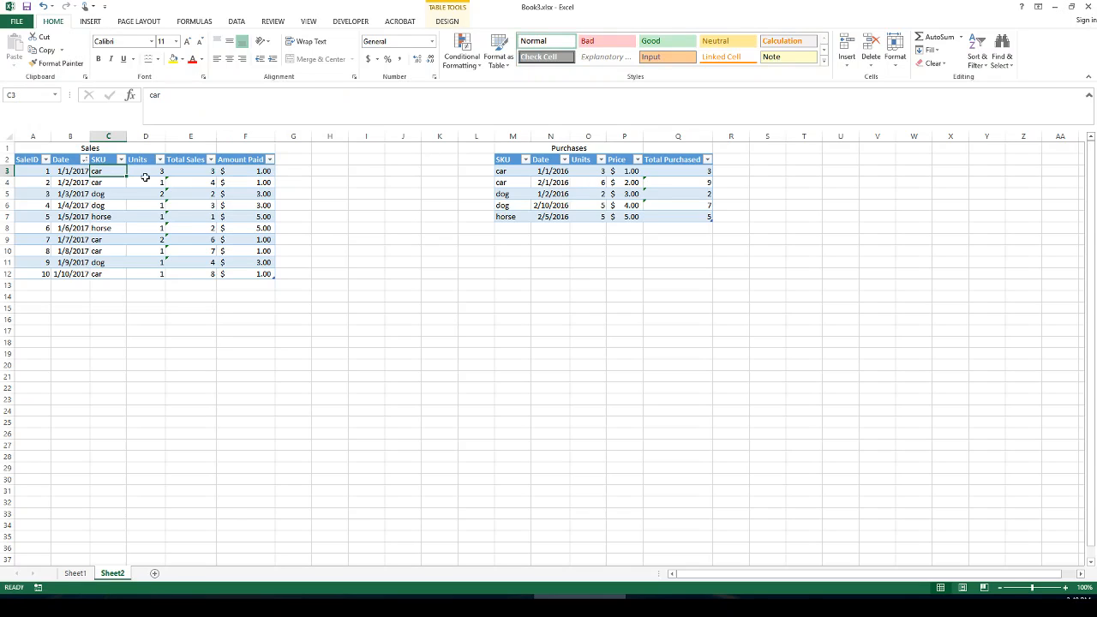
left_click(505, 170)
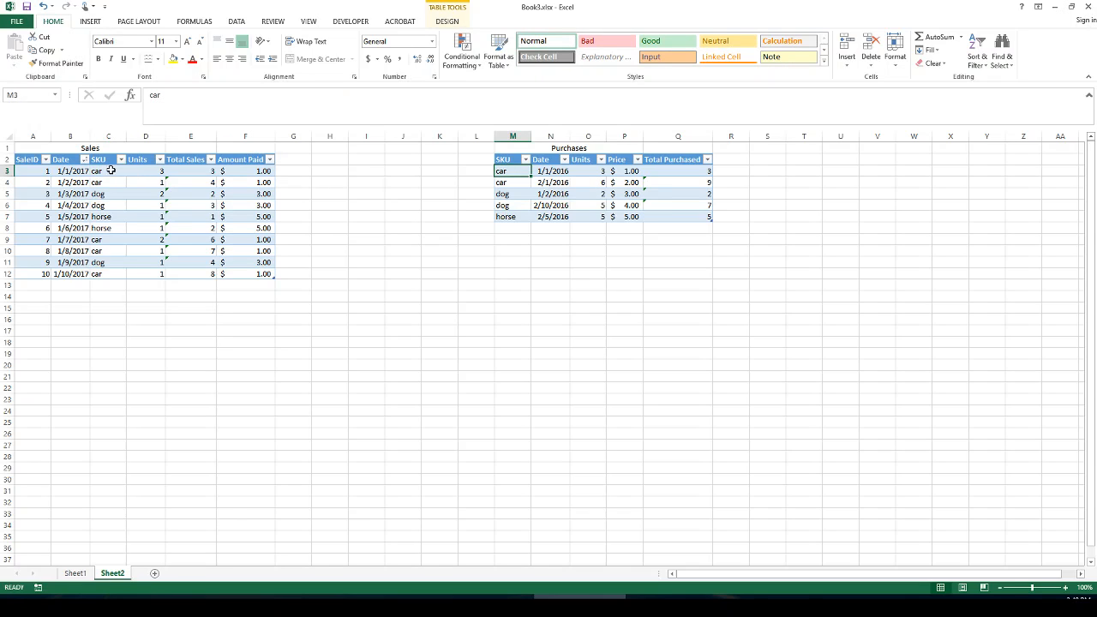
left_click(624, 173)
left_click(266, 171)
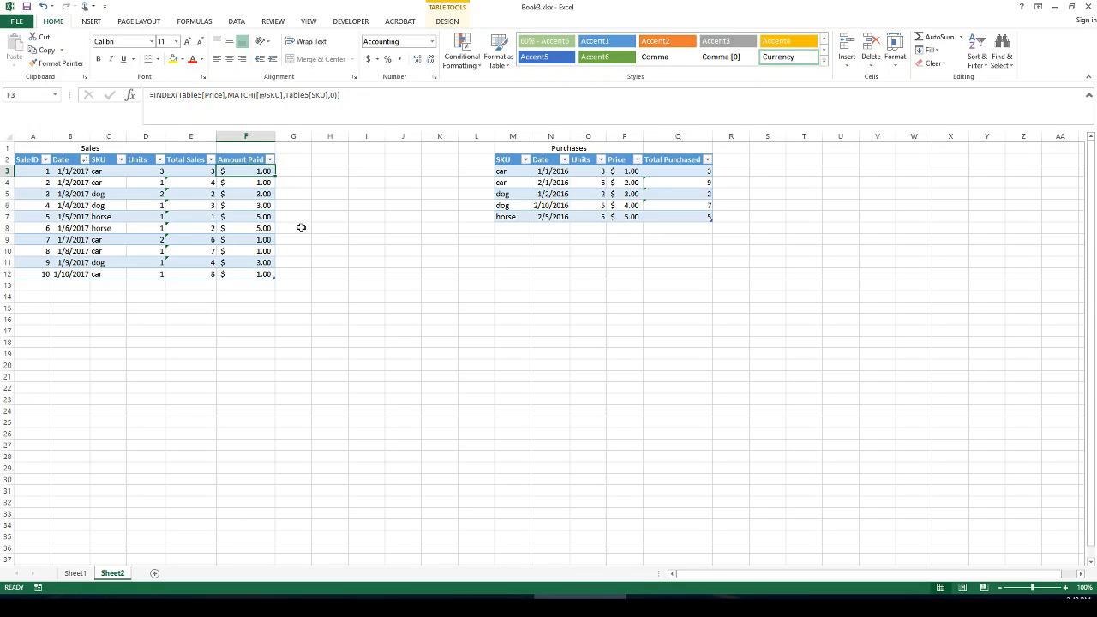
left_click_drag(99, 171, 103, 182)
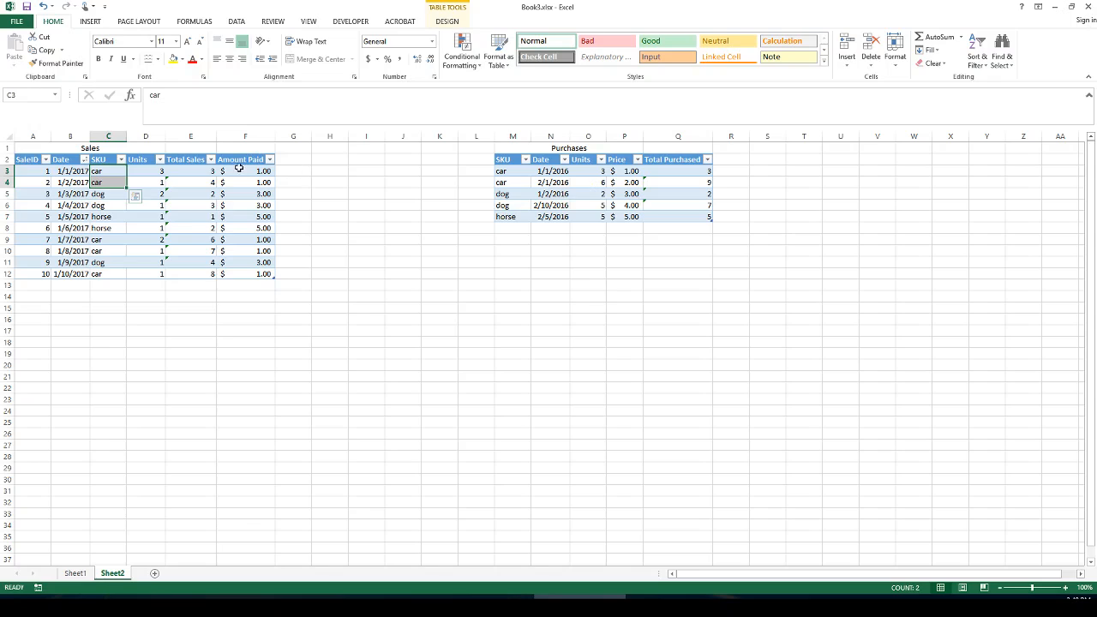
left_click(211, 183)
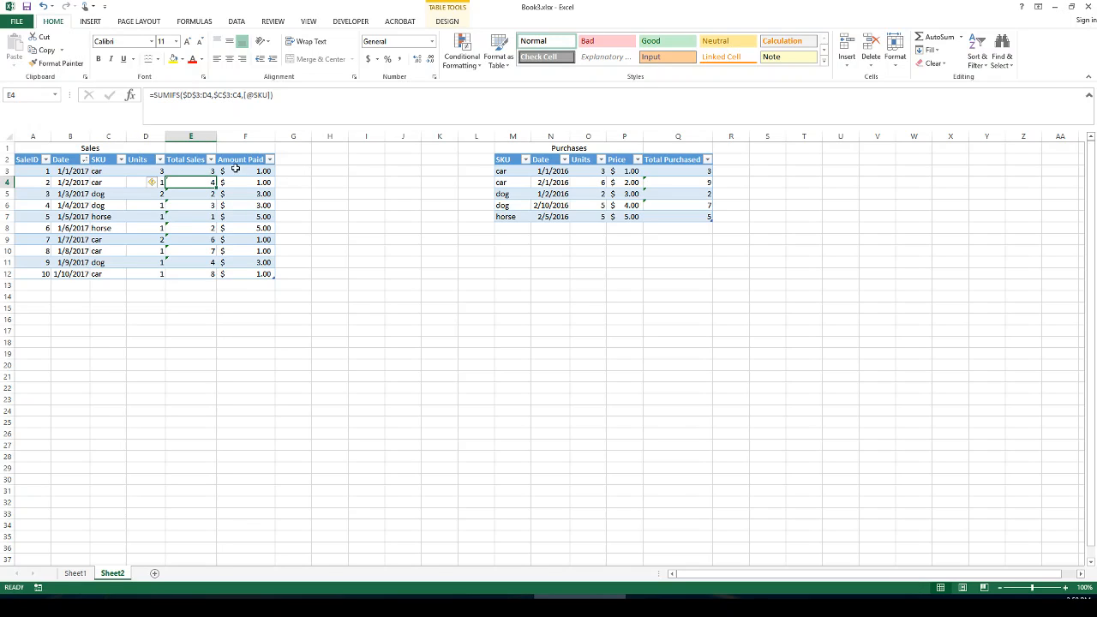
left_click(583, 171)
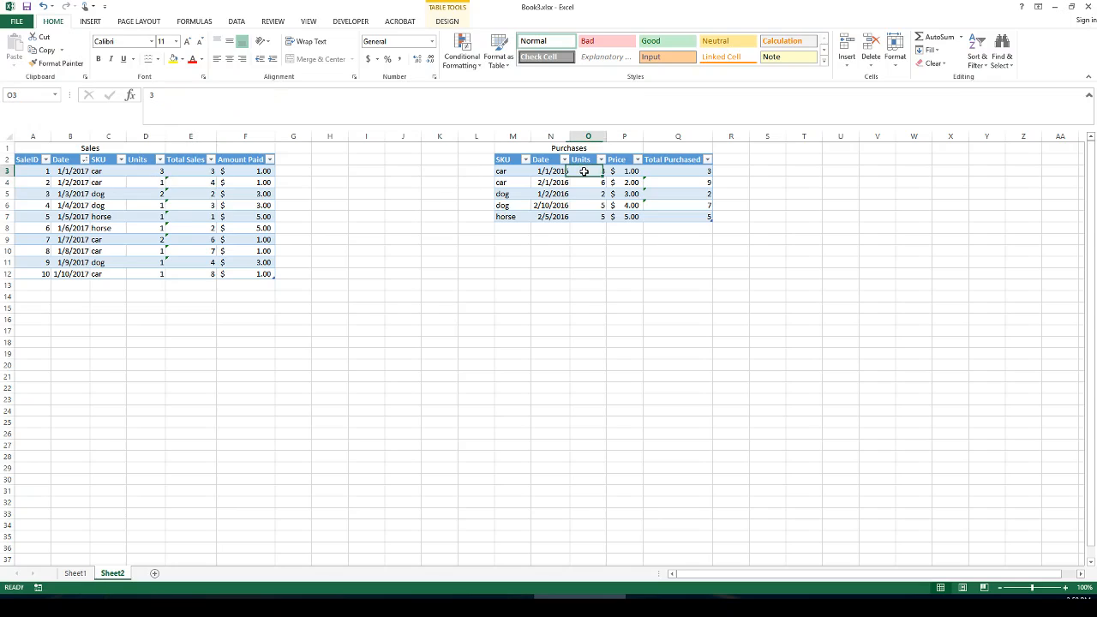
left_click(590, 183)
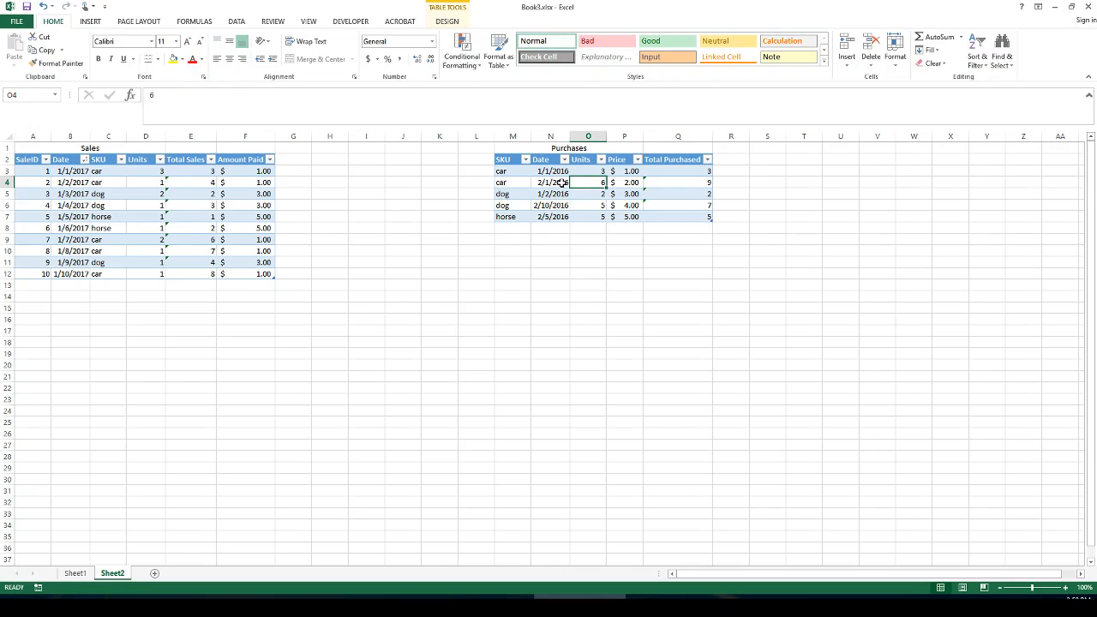
Merge and center the Purchases title across M1:Q1 and the Sales title across A1:F1
left_click_drag(597, 151, 647, 147)
left_click(321, 58)
left_click(320, 58)
left_click_drag(125, 149, 271, 147)
left_click(320, 59)
left_click(320, 58)
left_click(352, 219)
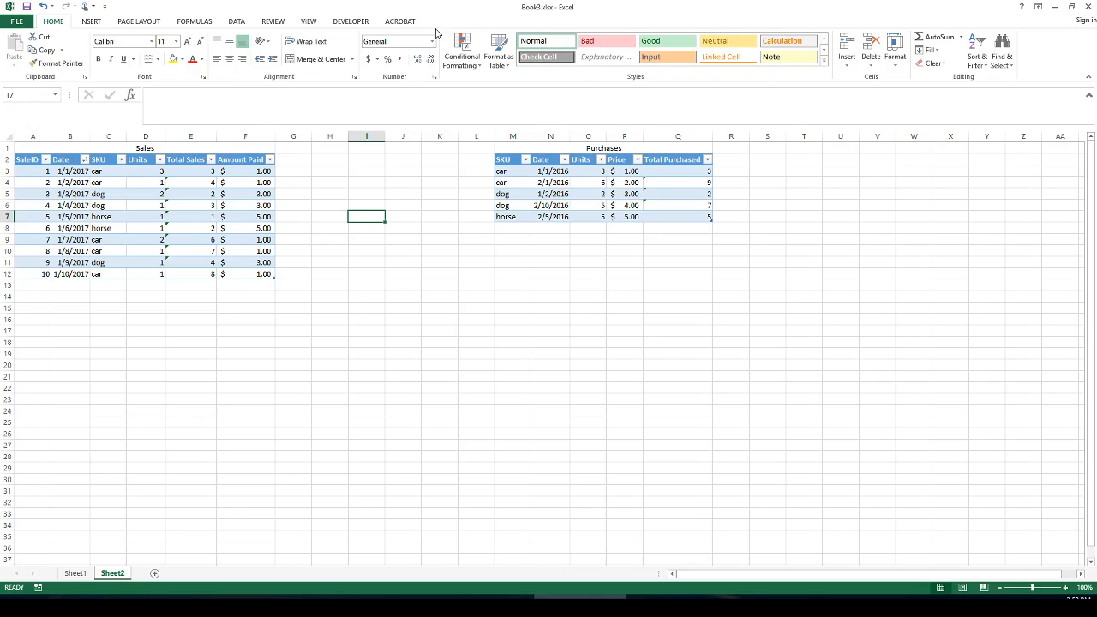
Enter the title Helper in T1, with the headers SKU in T2 and Block in U2
left_click(799, 150)
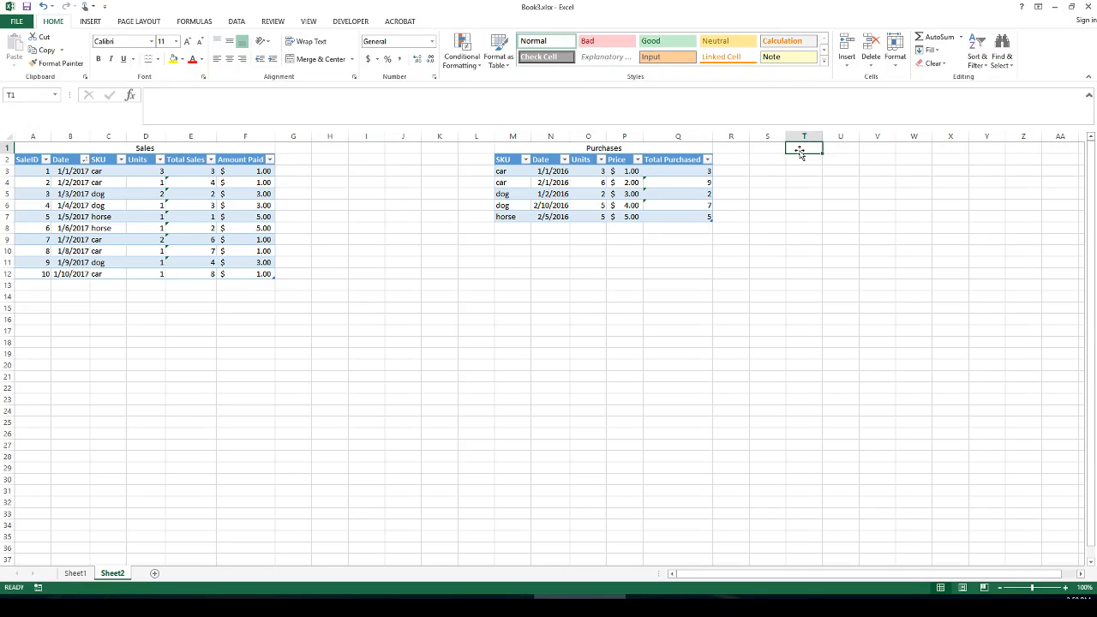
type("Helper")
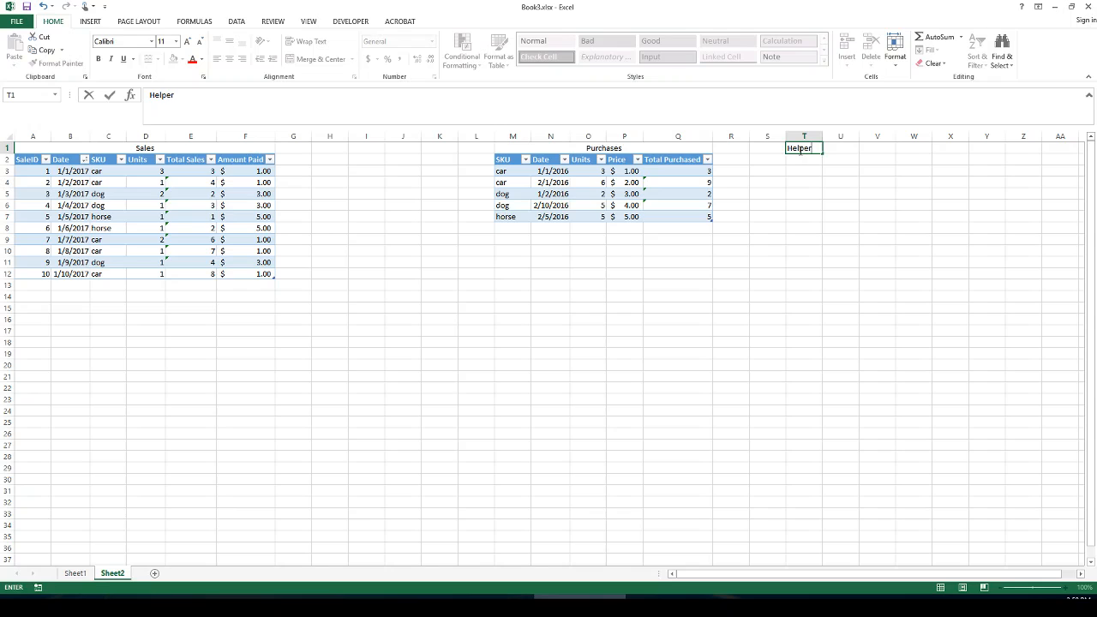
key("Return")
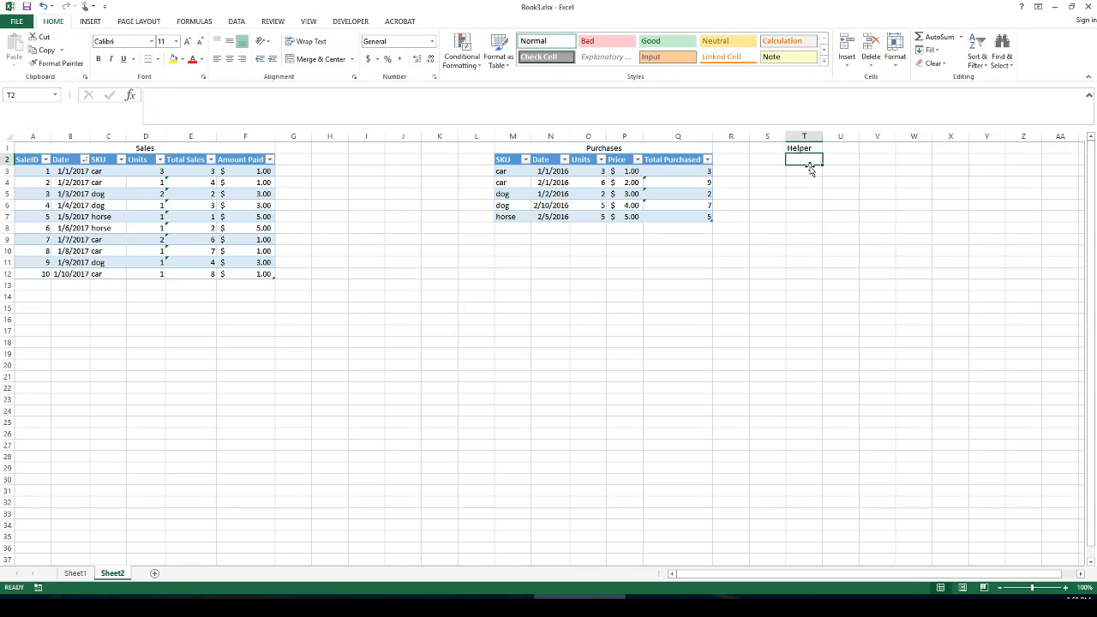
type("SKU")
key("Return")
key("Up")
key("Right")
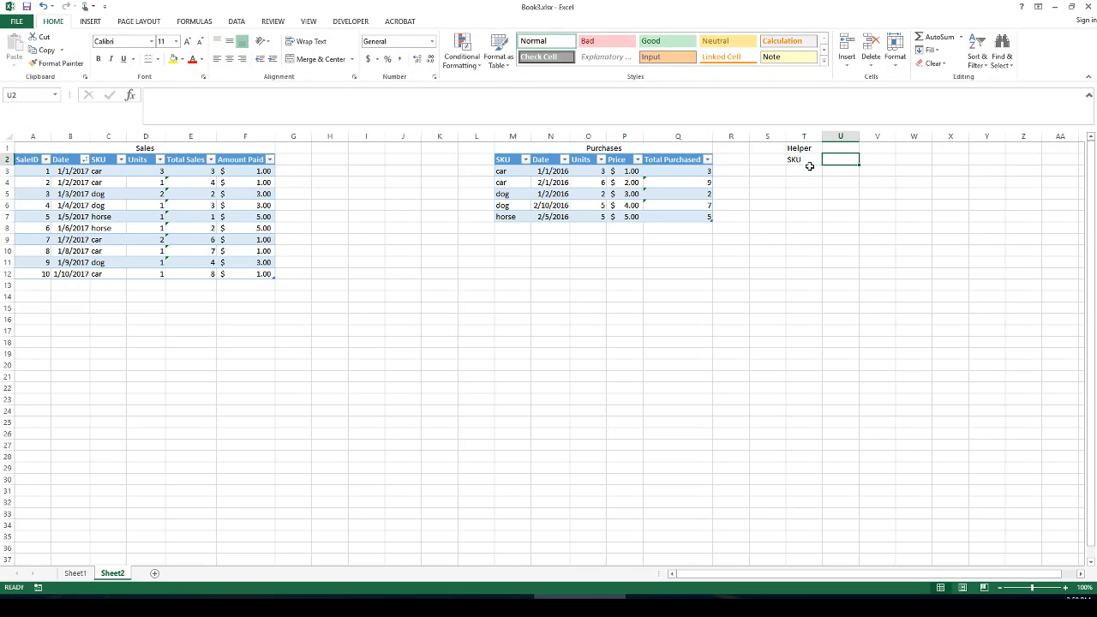
type("Block")
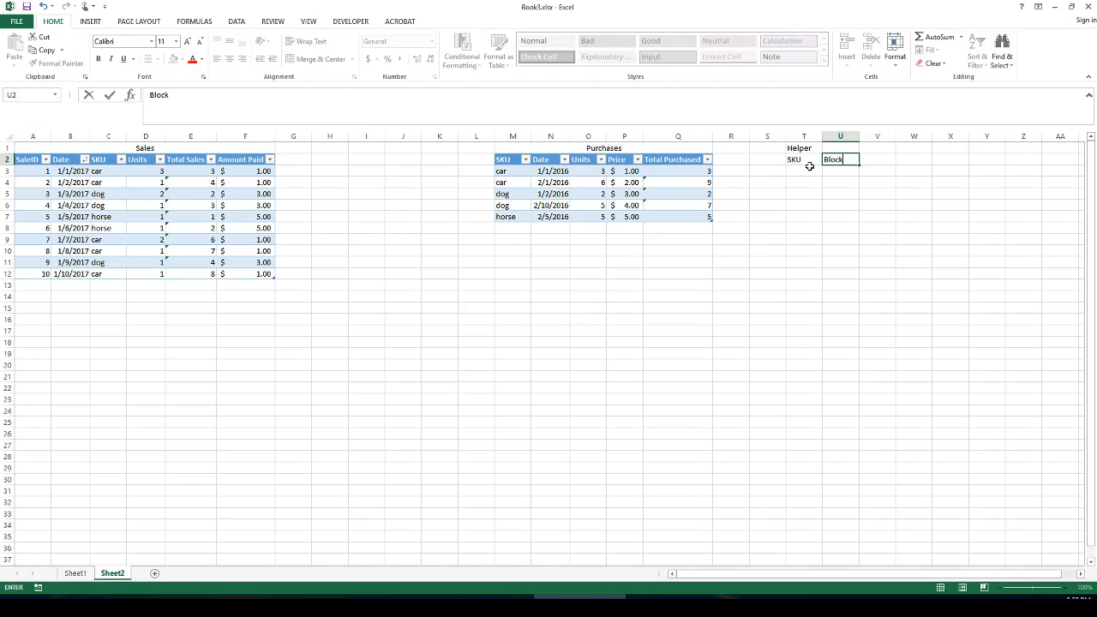
key("Return")
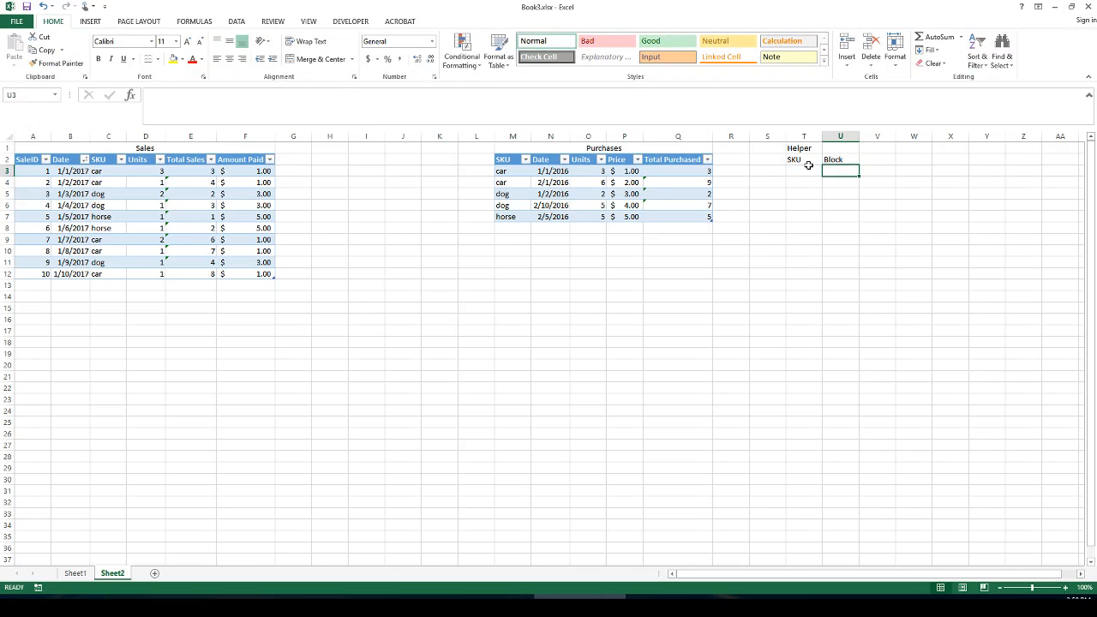
List the SKUs car, dog and horse in T3:T5 of the helper block
left_click(803, 174)
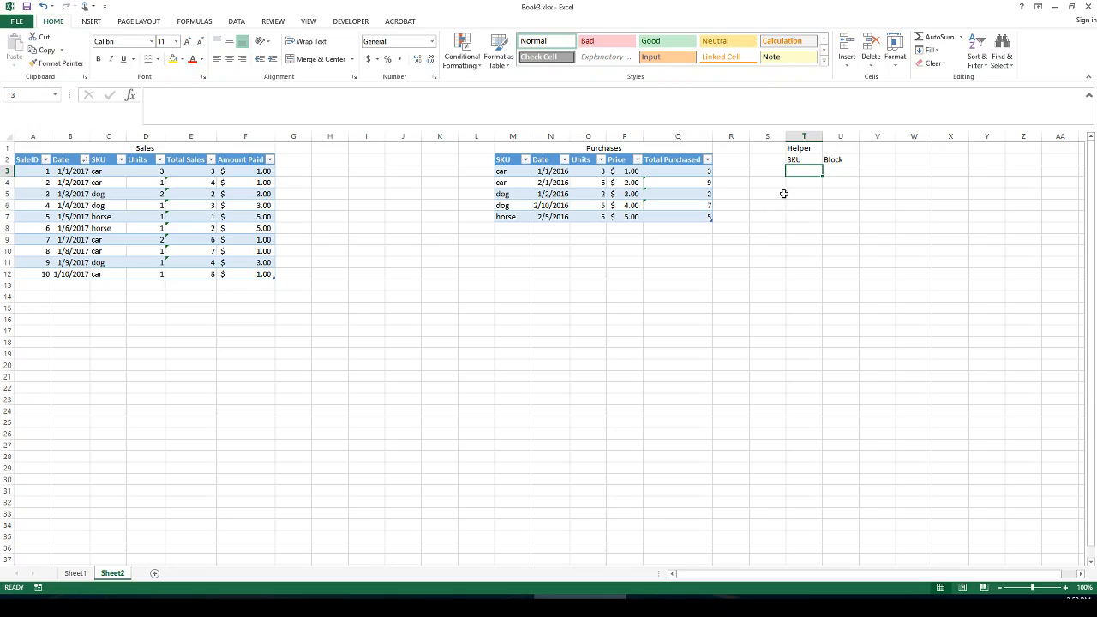
type("car")
key("Return")
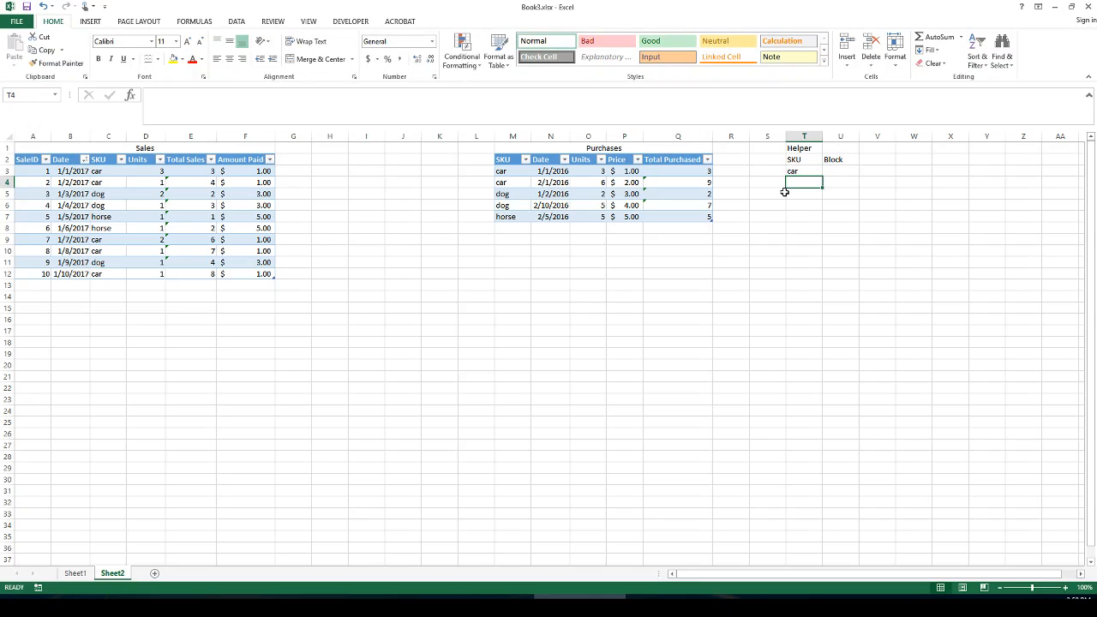
type("dog")
key("Return")
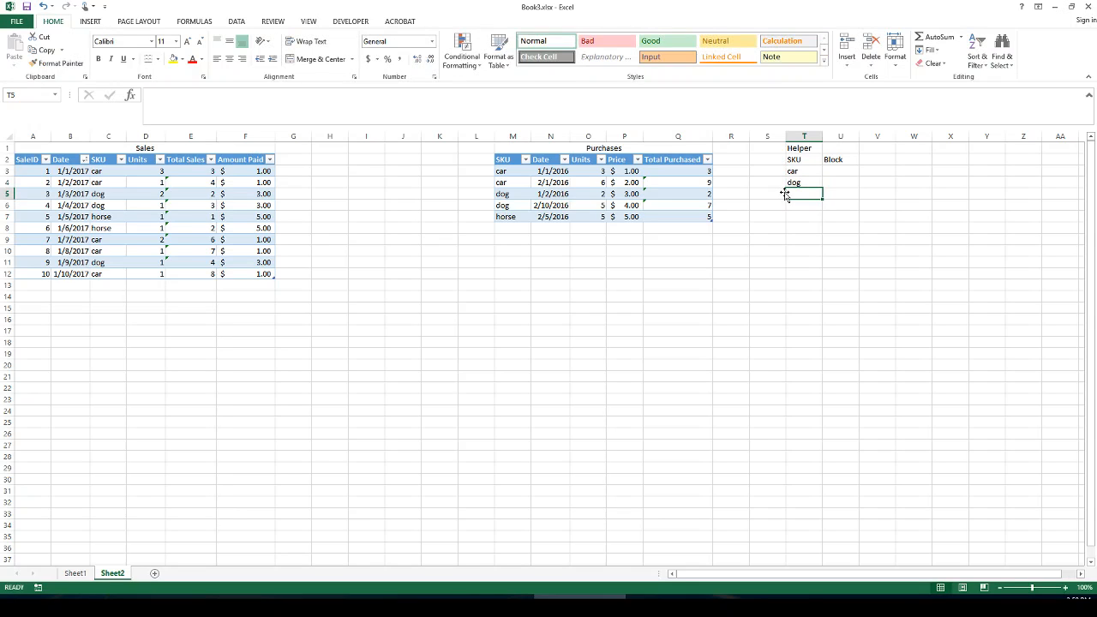
type("horse")
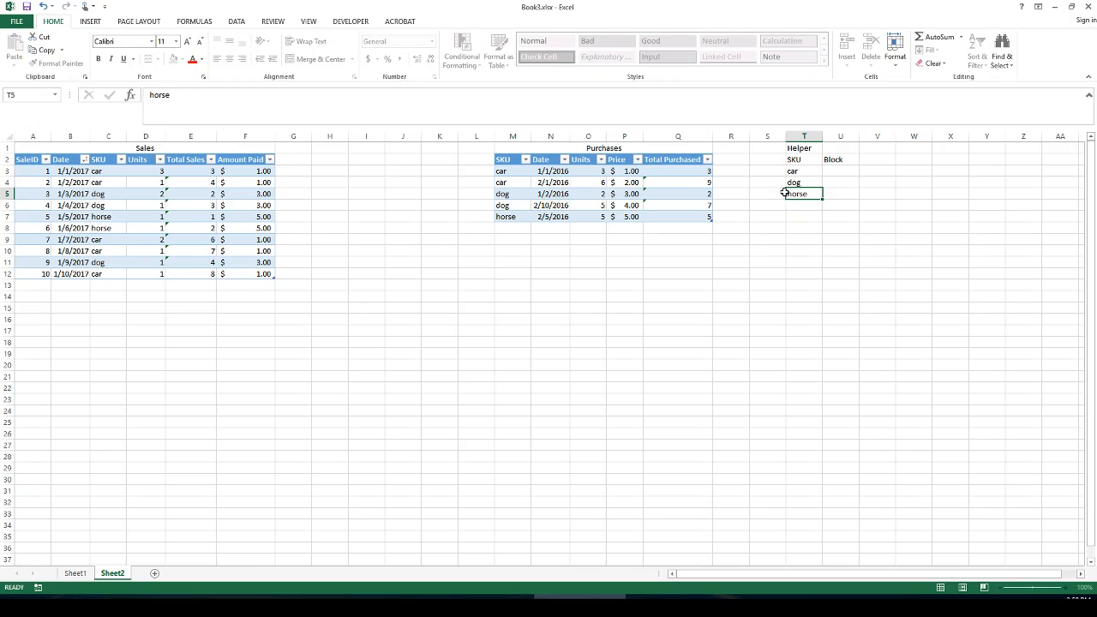
key("Return")
Try 1000000 as the car's Block value in U3 and start the dog's value in U4
key("Up")
key("Up")
key("Right")
key("Up")
type("1")
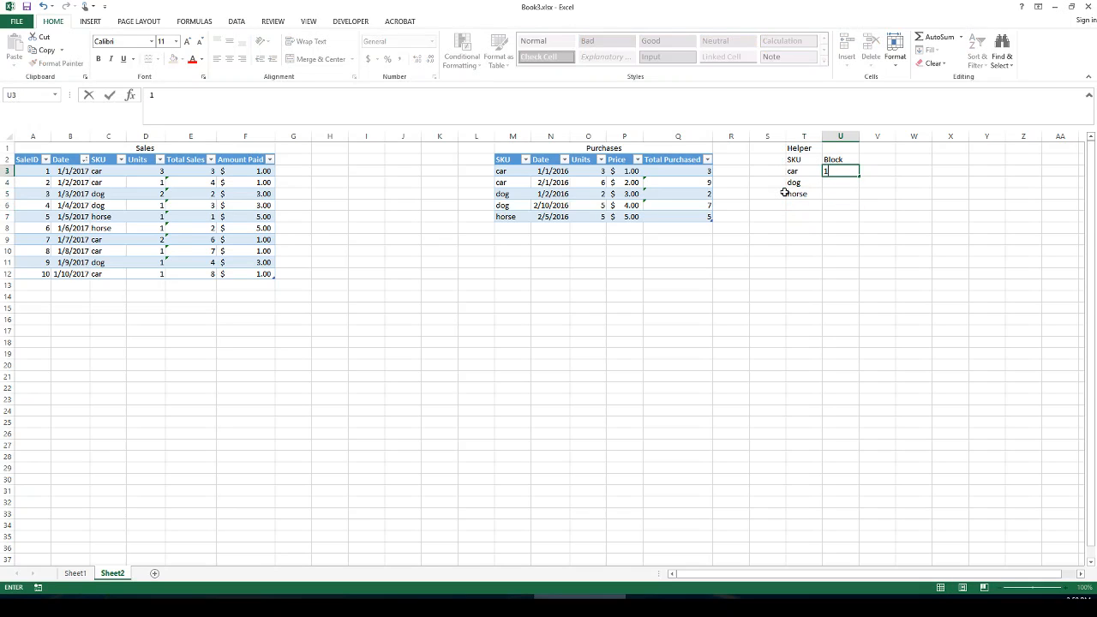
type("000000")
key("Return")
type("2")
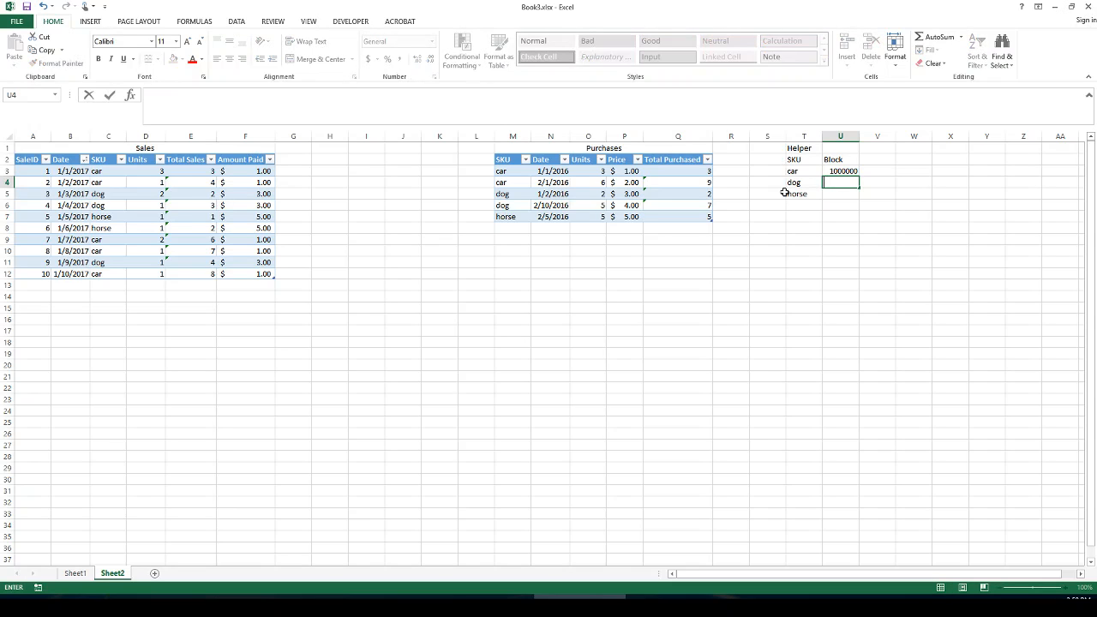
Number the Block column 1, 2 and 3 for car, dog and horse in U3:U5
key("Up")
type("1")
key("Return")
type("2")
key("Return")
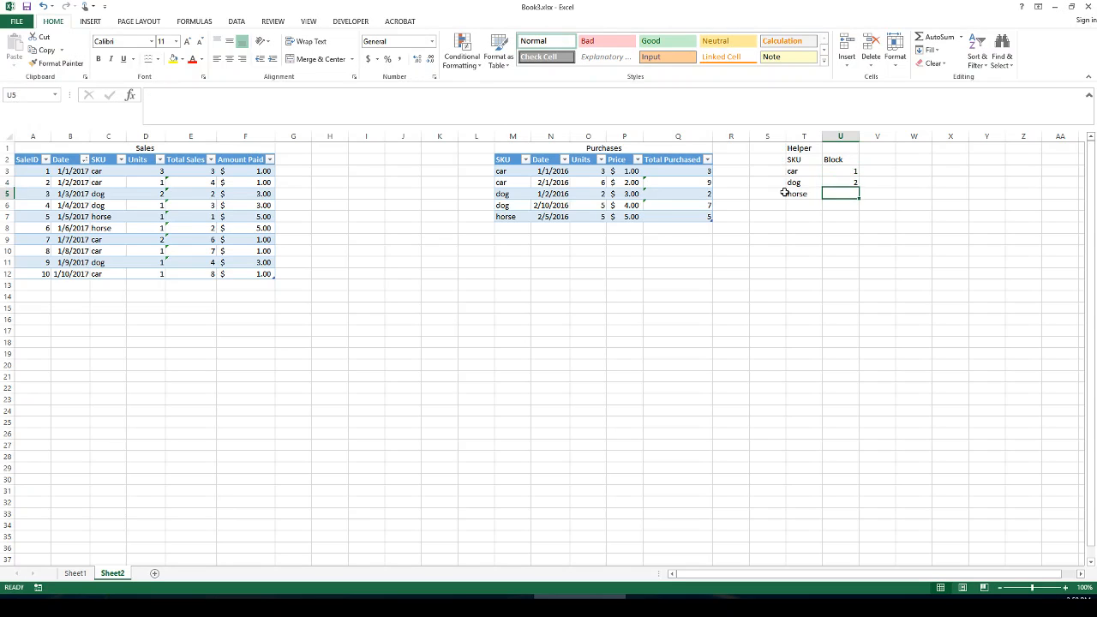
type("3")
Add the header Block total in V2 of the helper block
key("Right")
key("Up")
key("Up")
key("Up")
type("Block total")
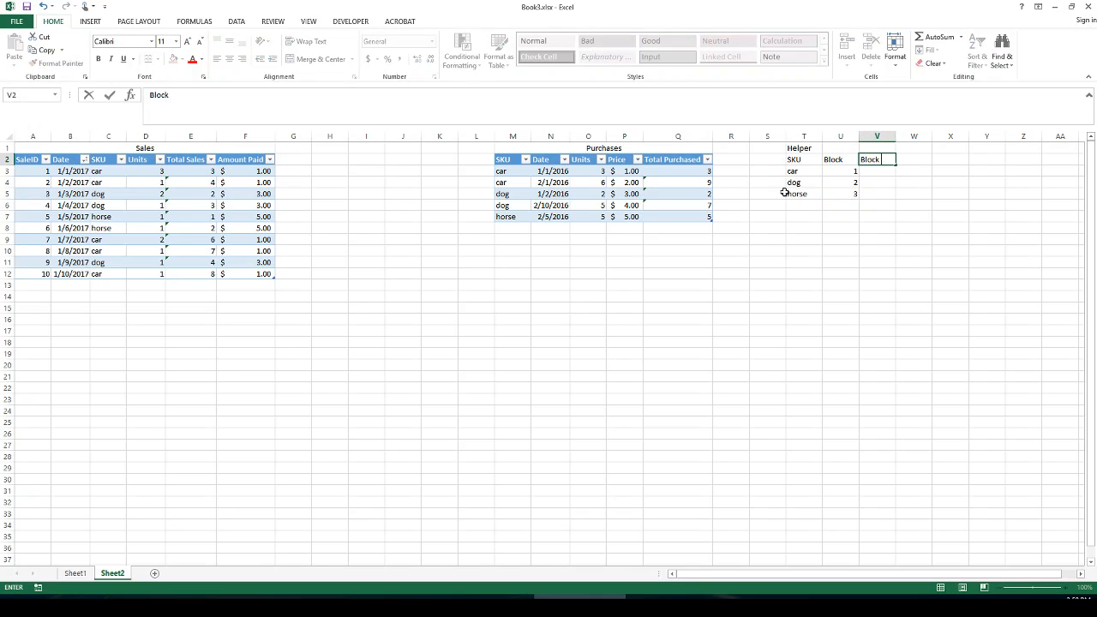
key("Return")
Calculate each Block total with =U3*1000000 in V3 and fill the formula down to V5
type("=")
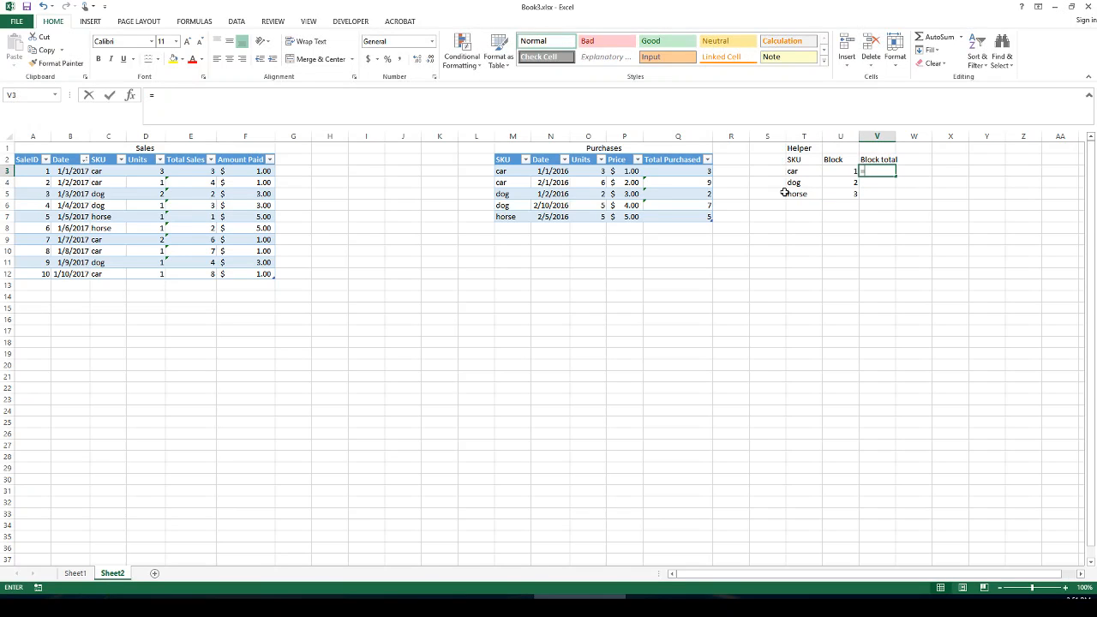
left_click(842, 171)
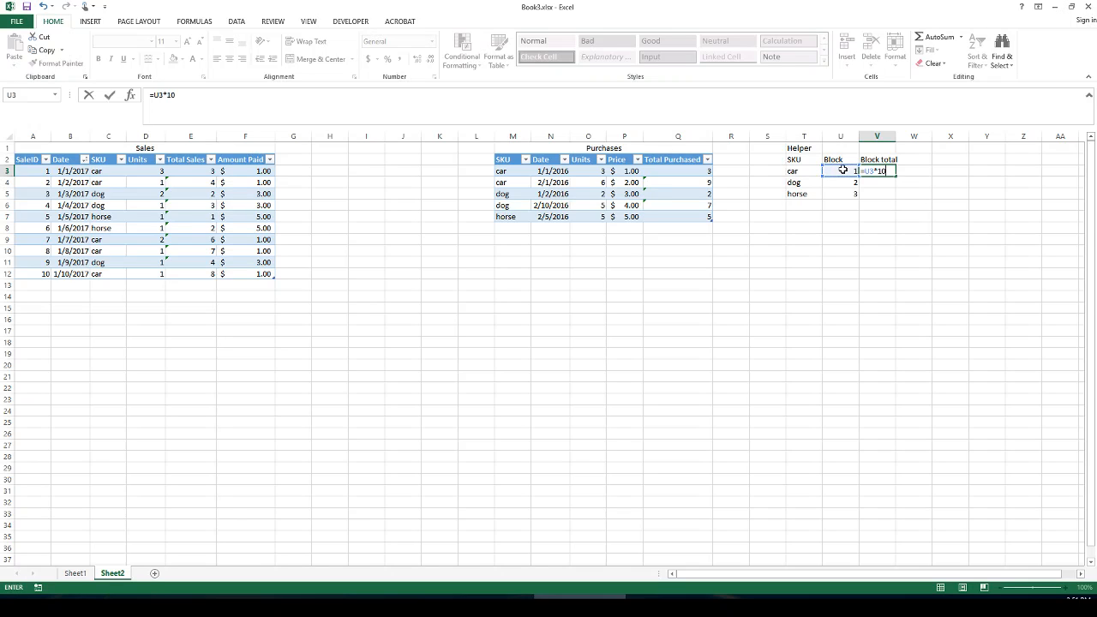
type("*1000000")
key("Return")
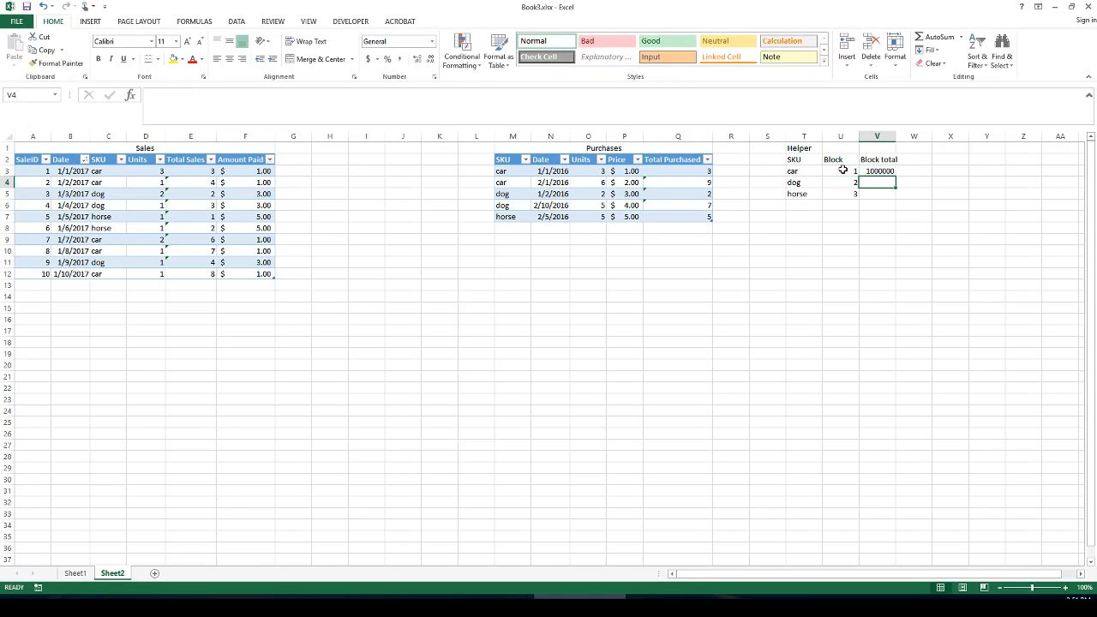
left_click(878, 169)
left_click_drag(895, 177, 896, 199)
left_click(821, 220)
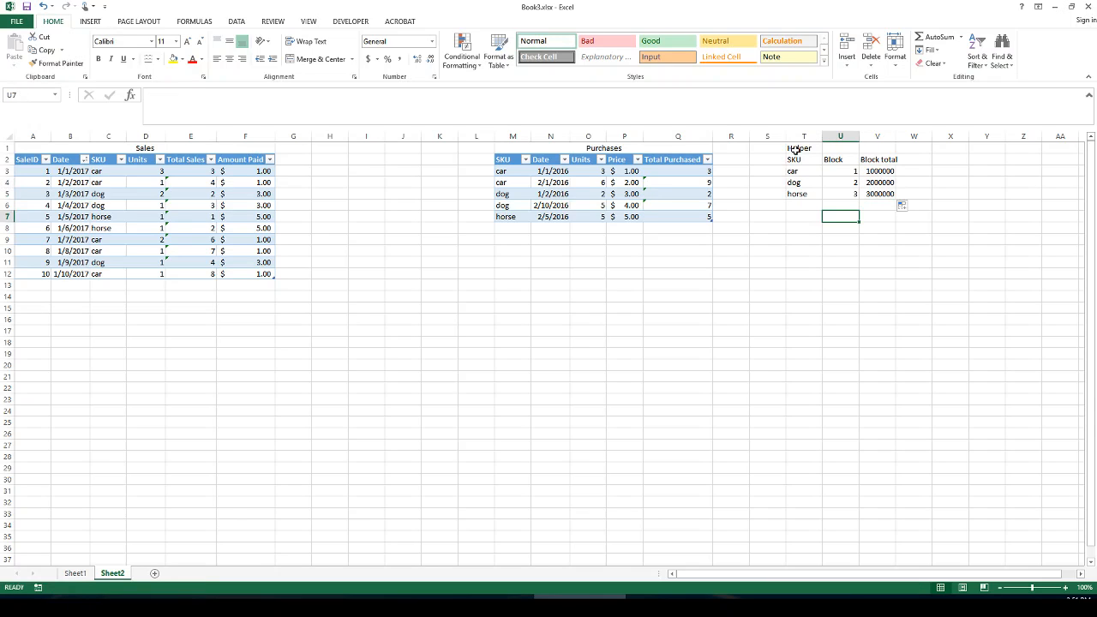
Merge and center the Helper title across T1:V1
left_click_drag(797, 149, 878, 148)
left_click(289, 58)
left_click(841, 293)
Convert the helper range T2:V5 into a table with headers
left_click(796, 160)
left_click_drag(796, 160, 877, 194)
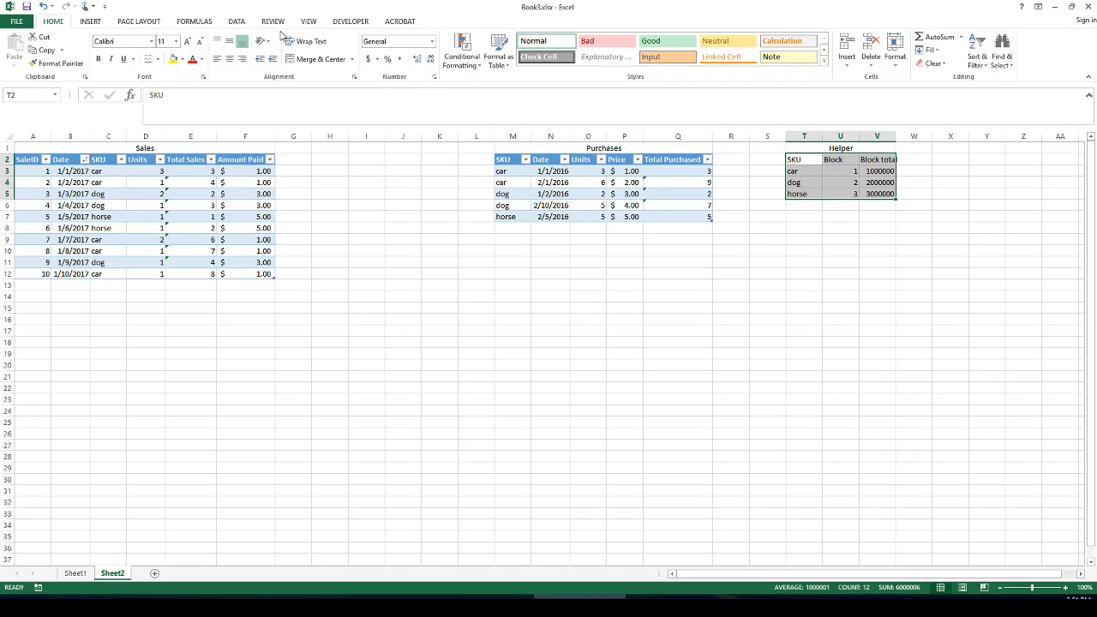
left_click(93, 21)
left_click(97, 47)
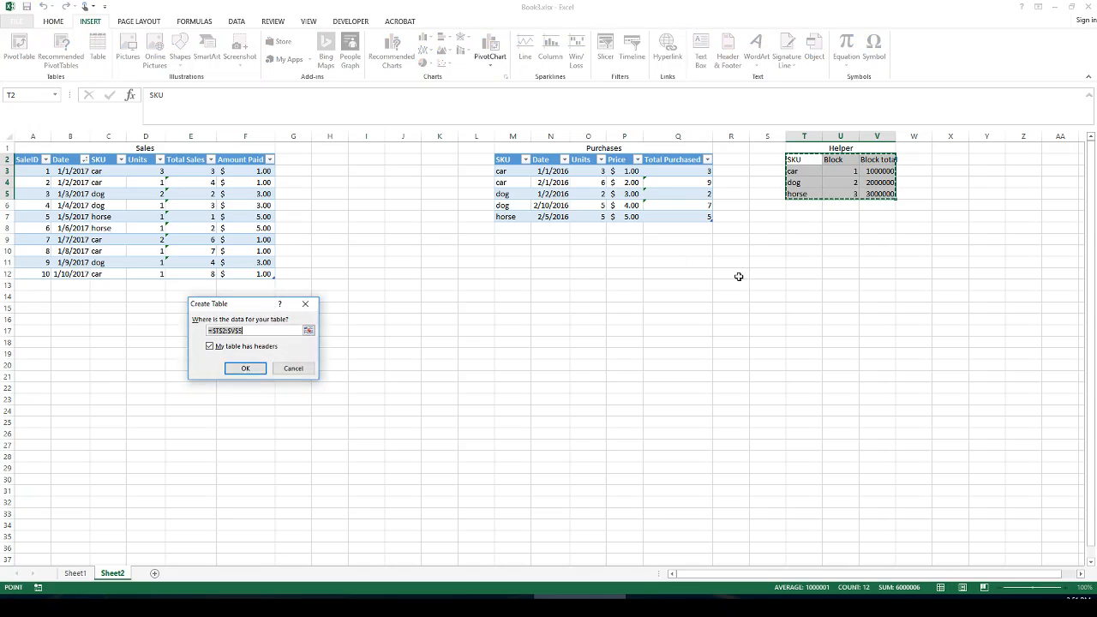
left_click(245, 368)
left_click(840, 285)
left_click(881, 175)
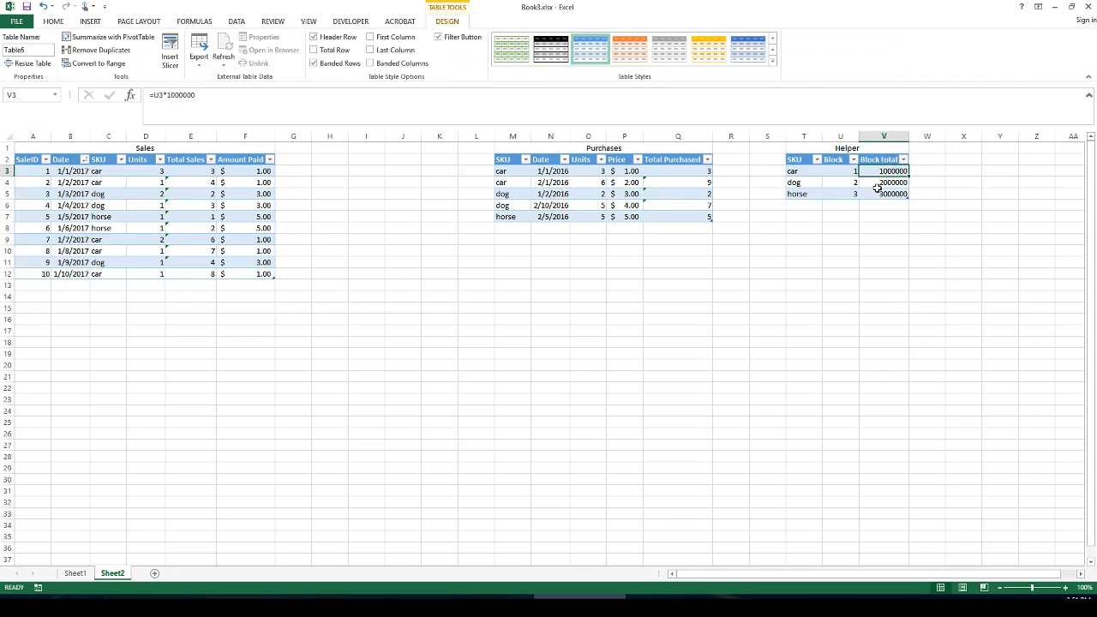
left_click(879, 182)
left_click(880, 194)
left_click(840, 261)
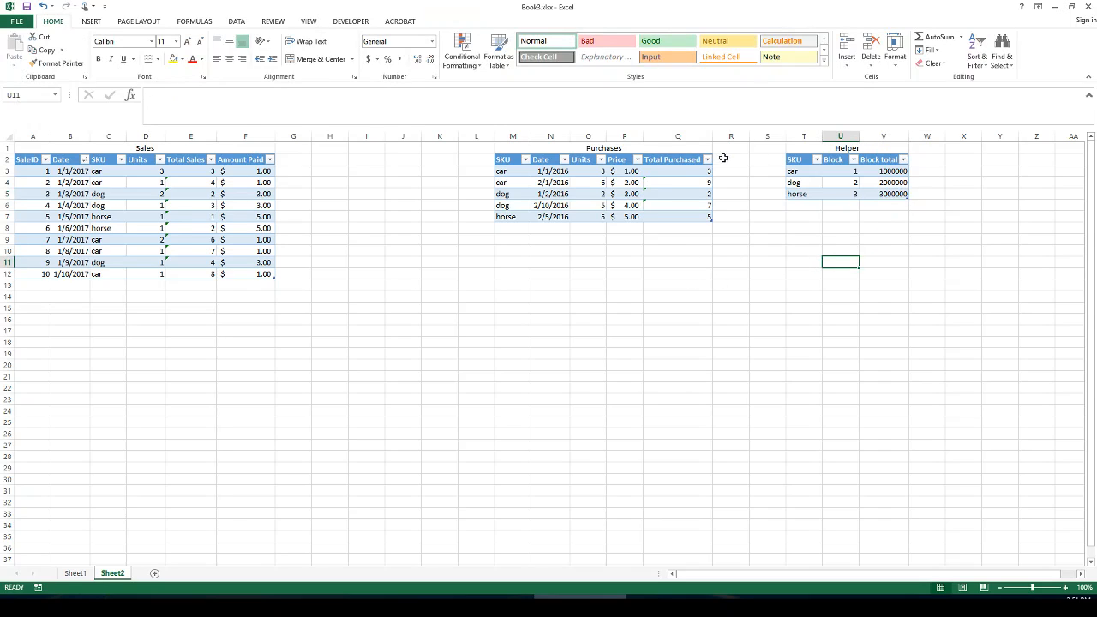
Add a column named Block to the Purchases table, with its header in R2
left_click(722, 158)
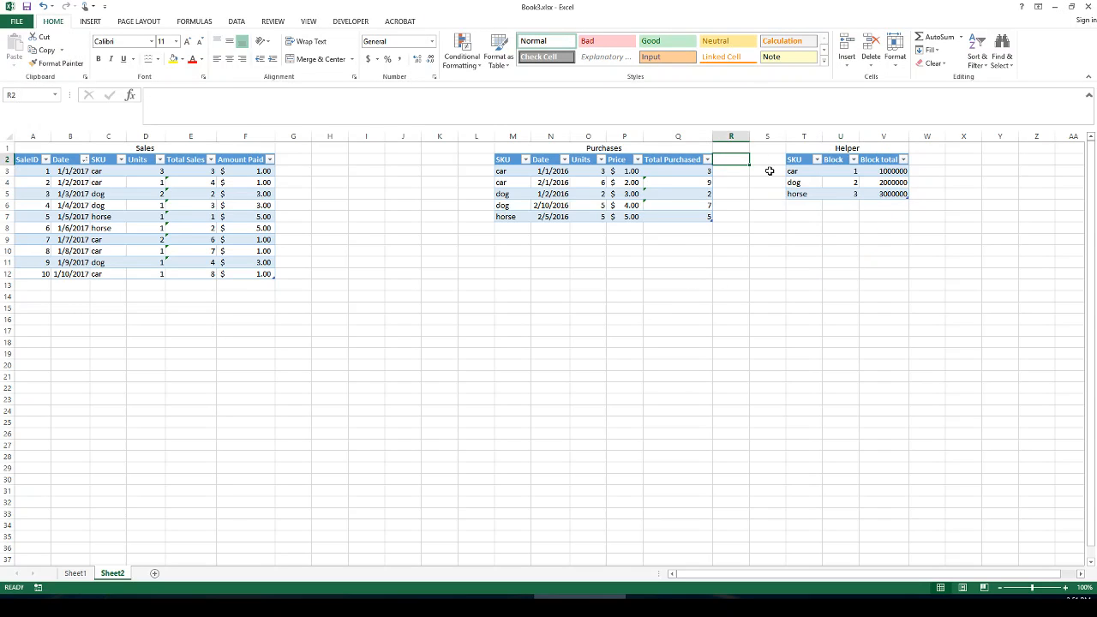
type("Block")
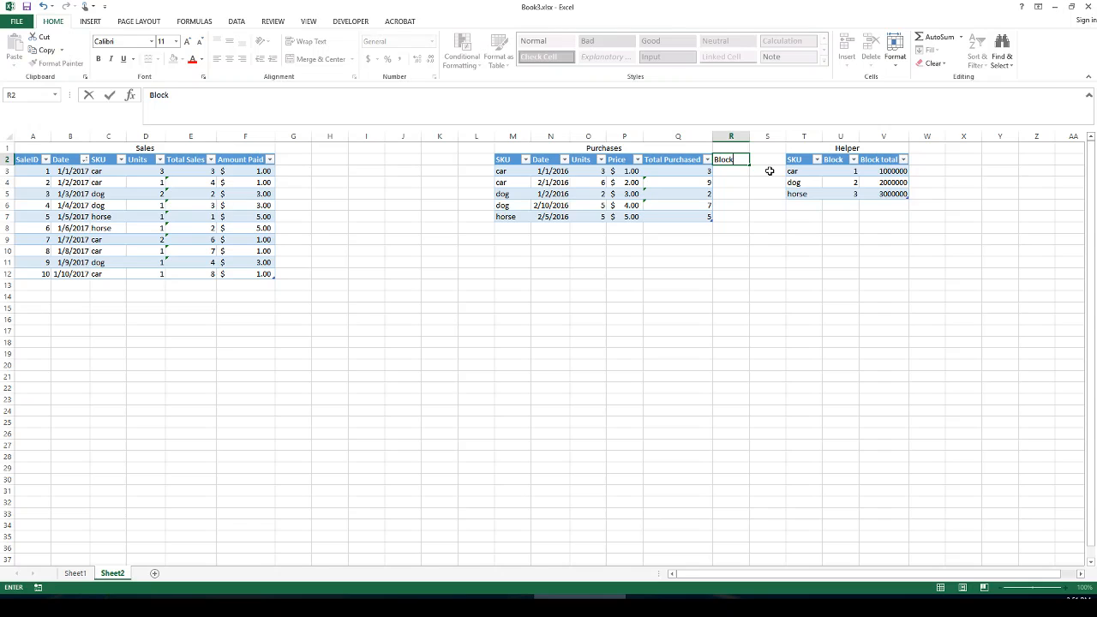
key("Return")
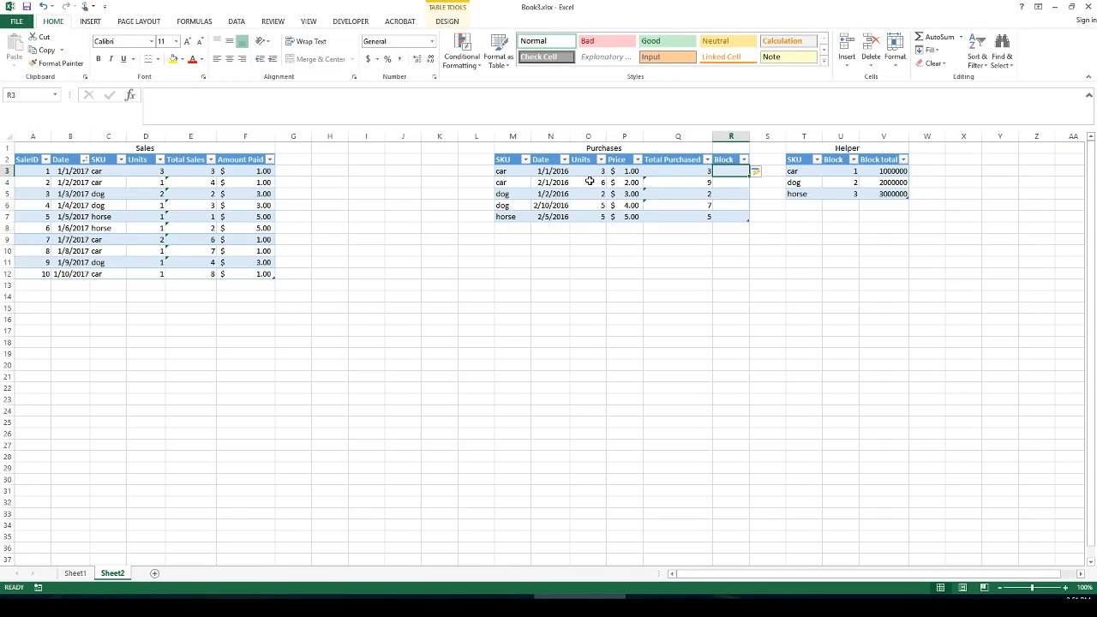
Examine the SKU, Units and Block cells of each Purchases row alongside the helper table's Block total
left_click(505, 170)
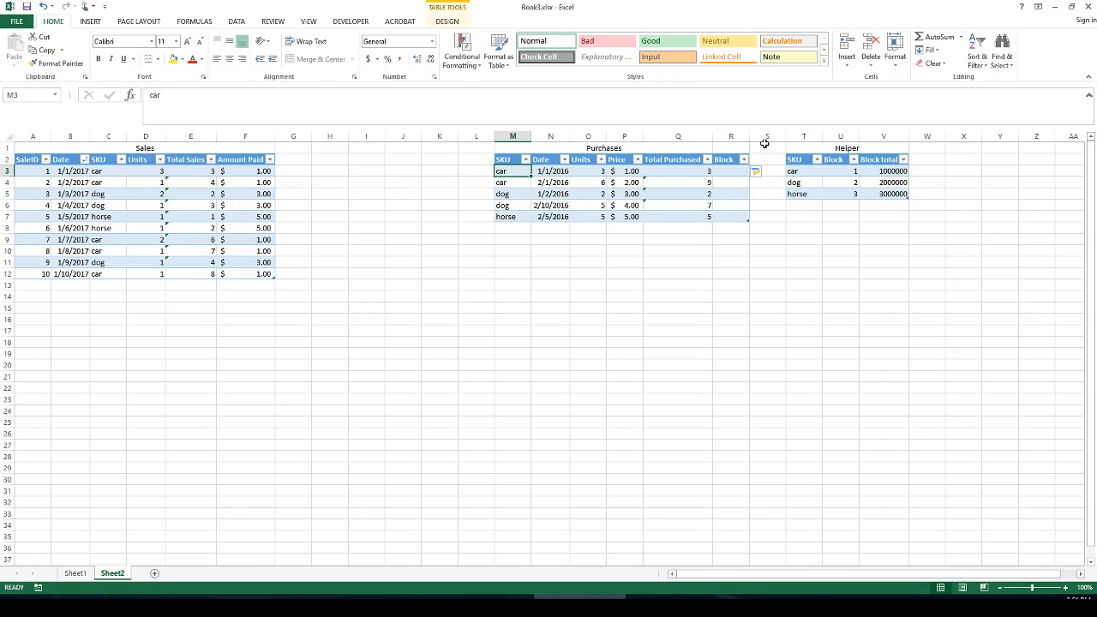
left_click(891, 170)
left_click(497, 170)
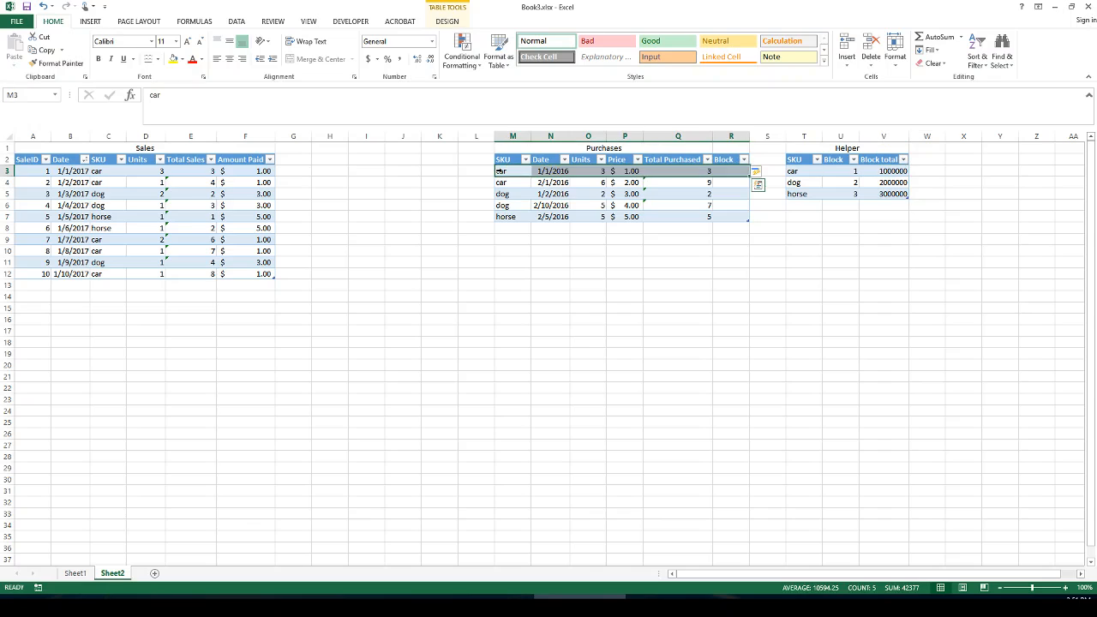
left_click(511, 183)
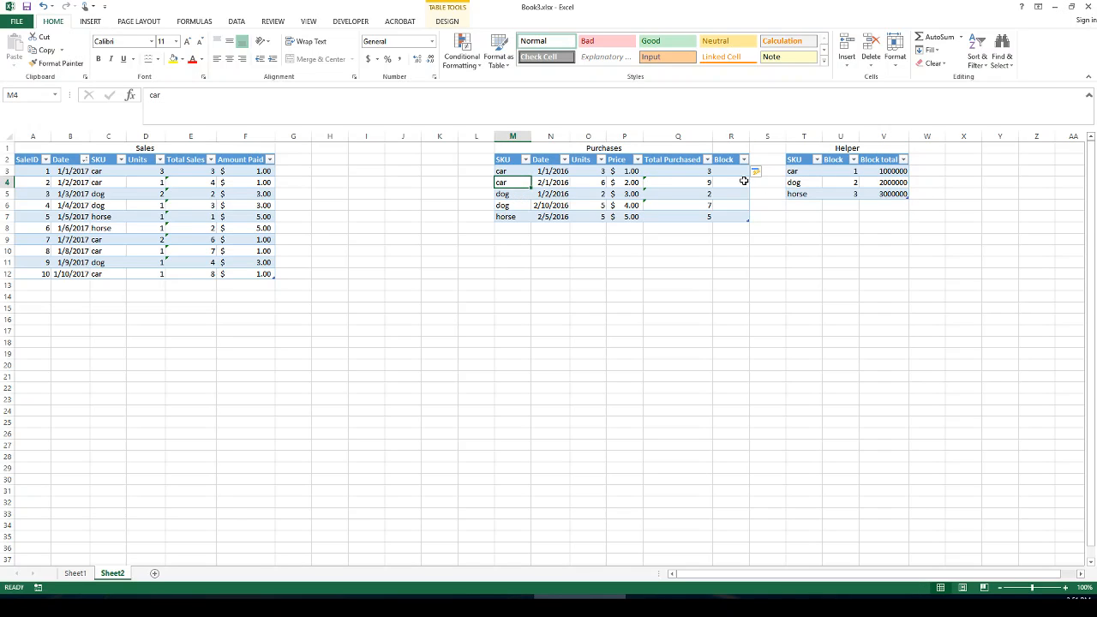
left_click(515, 170)
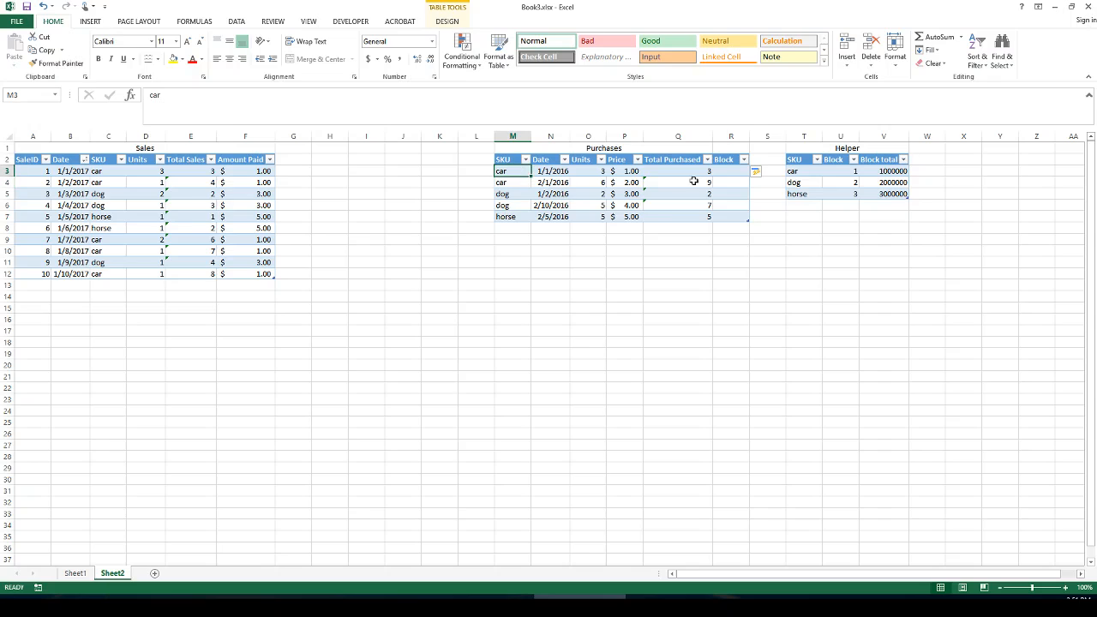
left_click(725, 170)
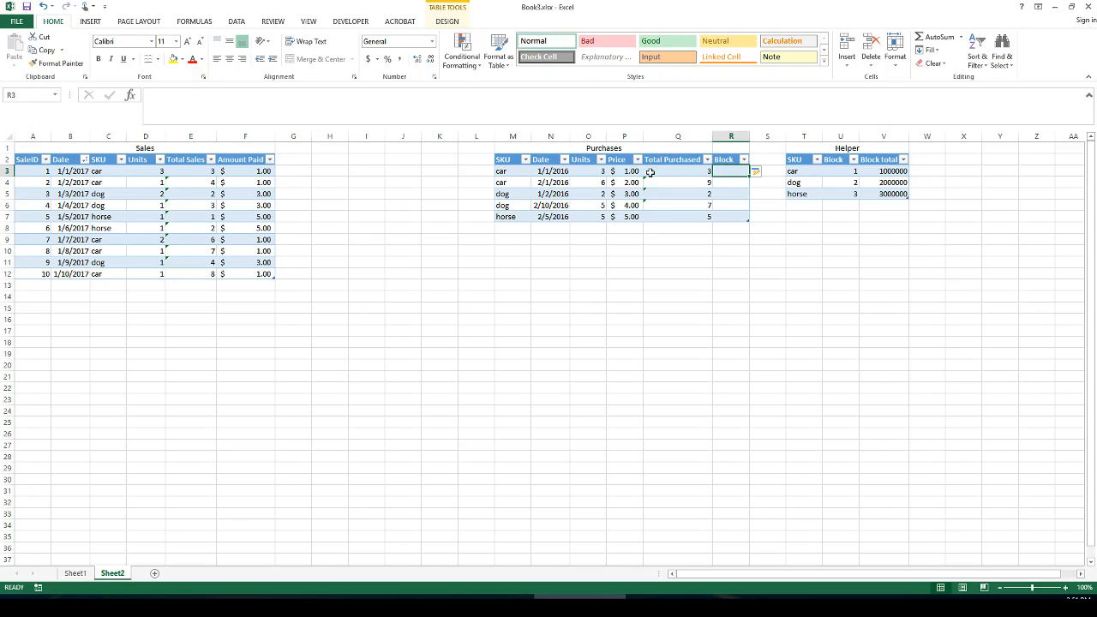
left_click(602, 171)
left_click(743, 182)
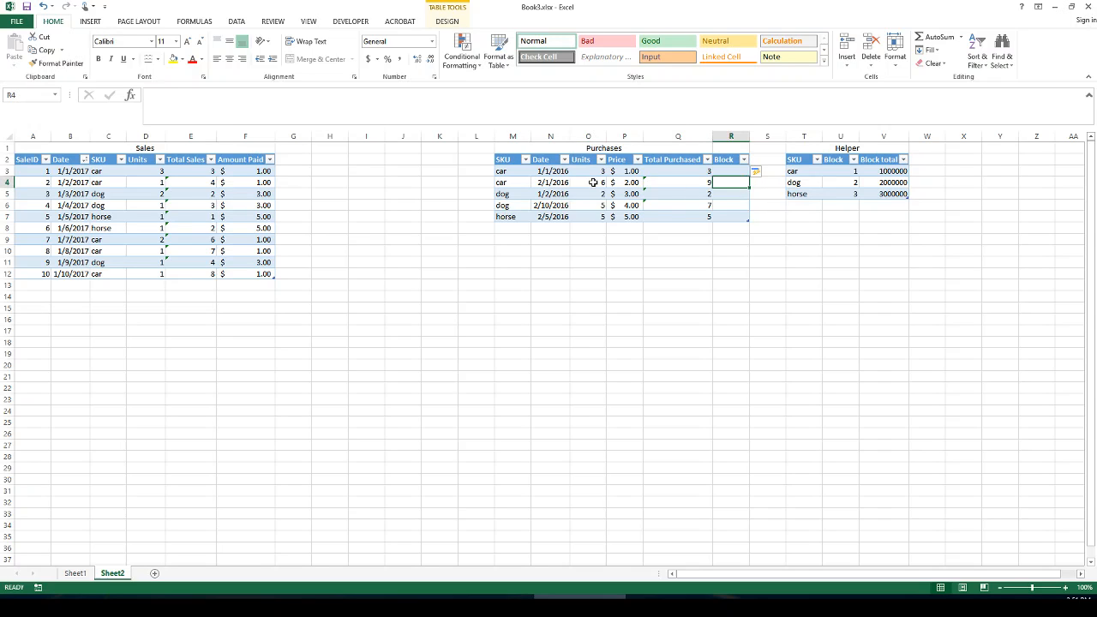
left_click(595, 182)
left_click(715, 194)
left_click(598, 194)
left_click(724, 205)
left_click(588, 205)
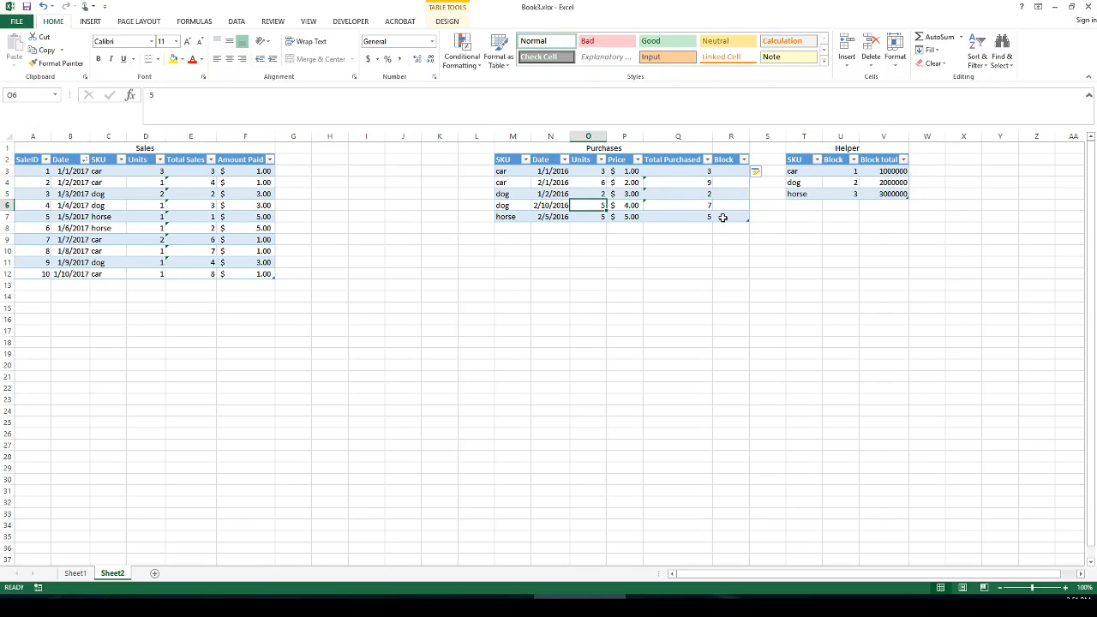
left_click(721, 216)
left_click(600, 217)
left_click(735, 216)
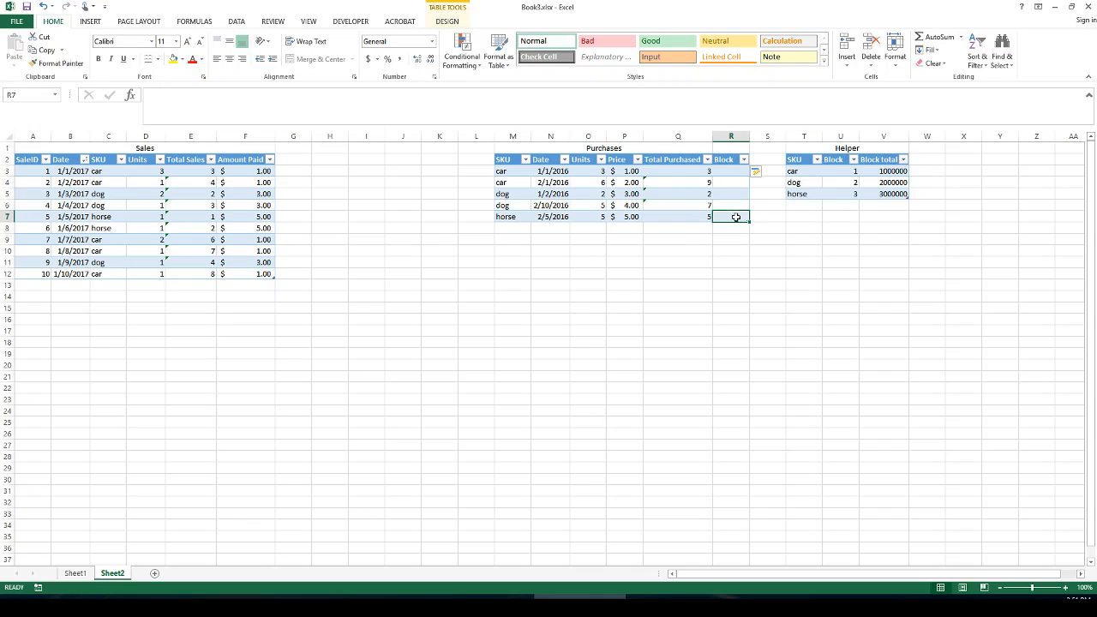
Merge and center the Purchases title again so that it spans M1:R1, including the Block column
left_click(696, 145)
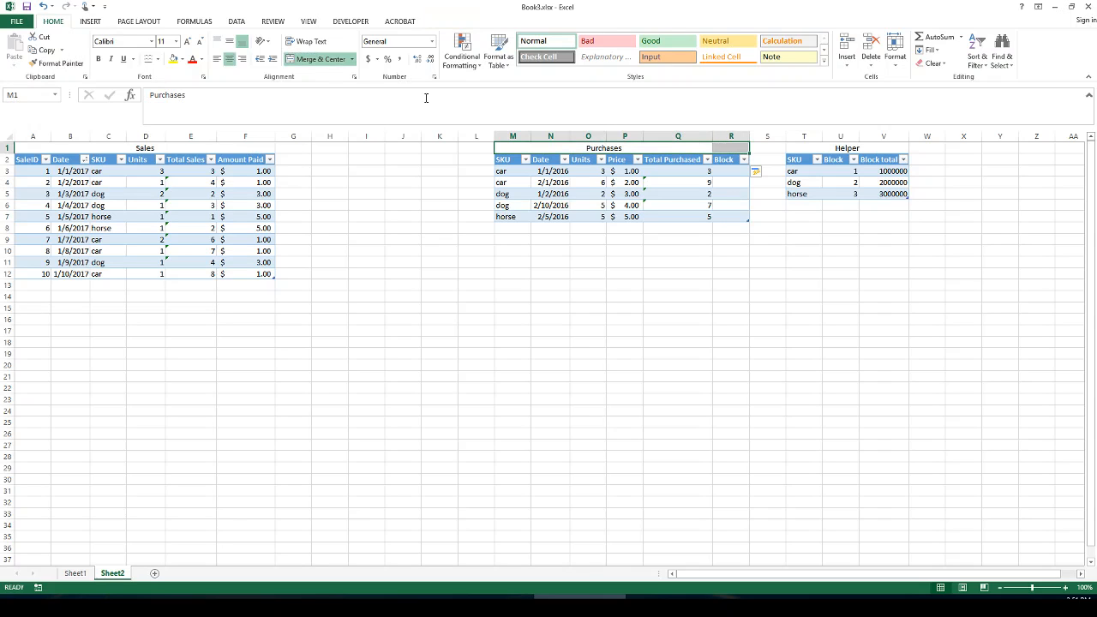
left_click(328, 64)
left_click(328, 64)
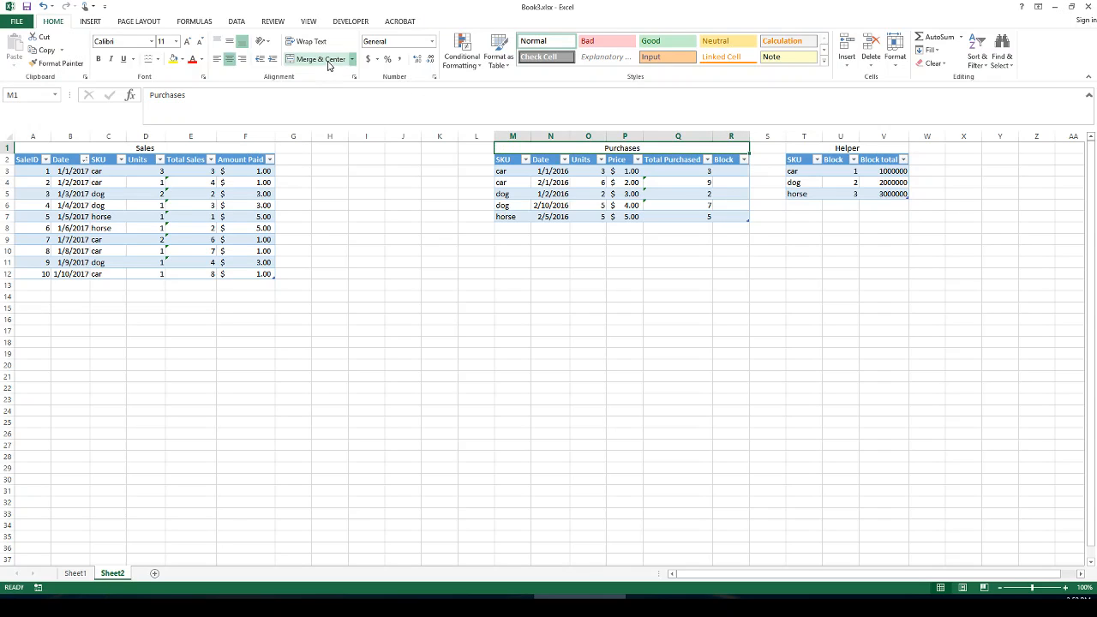
left_click(610, 295)
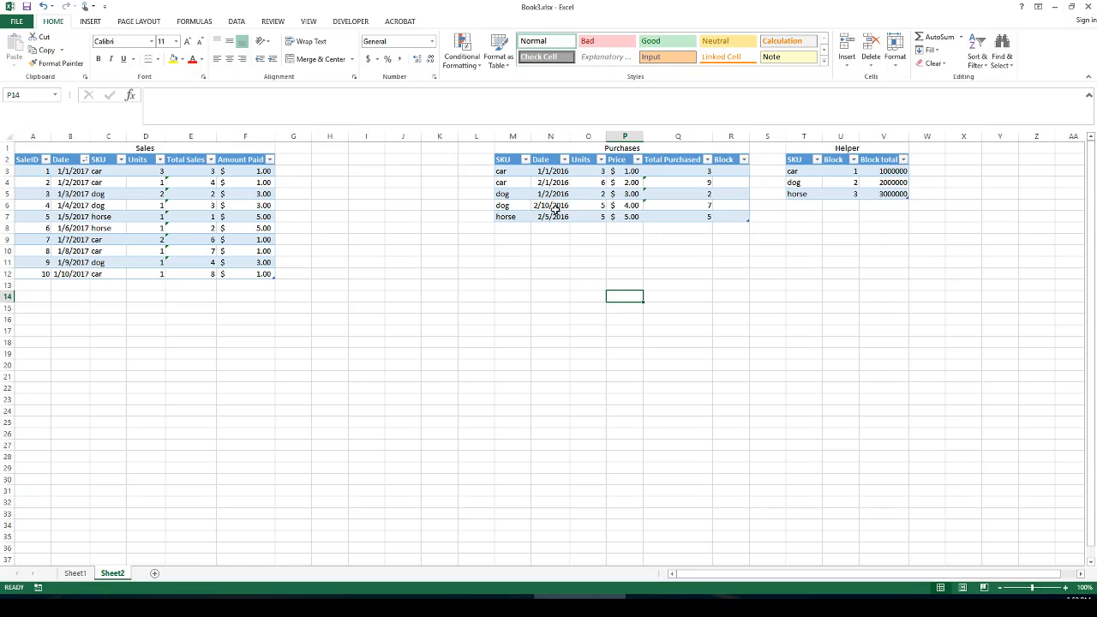
left_click(510, 171)
left_click(589, 171)
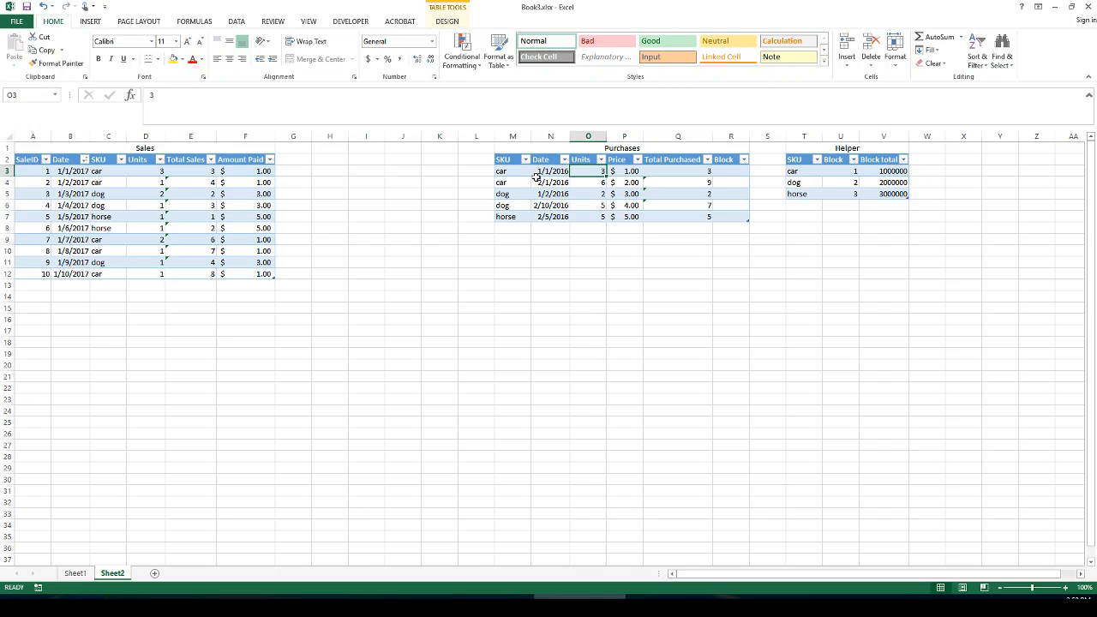
left_click(732, 171)
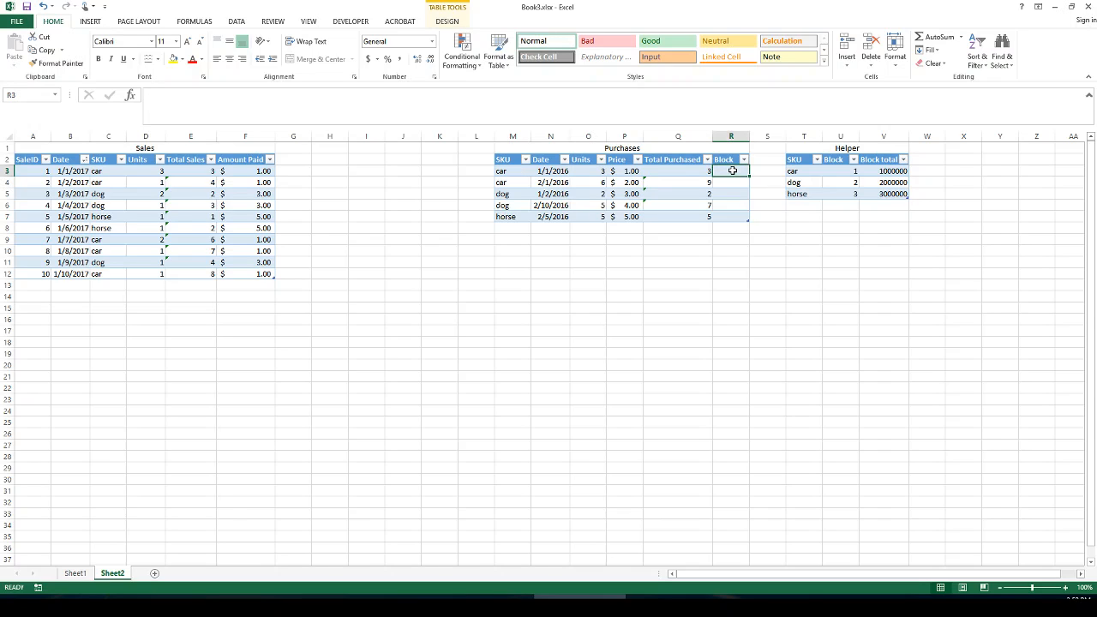
type("=index(")
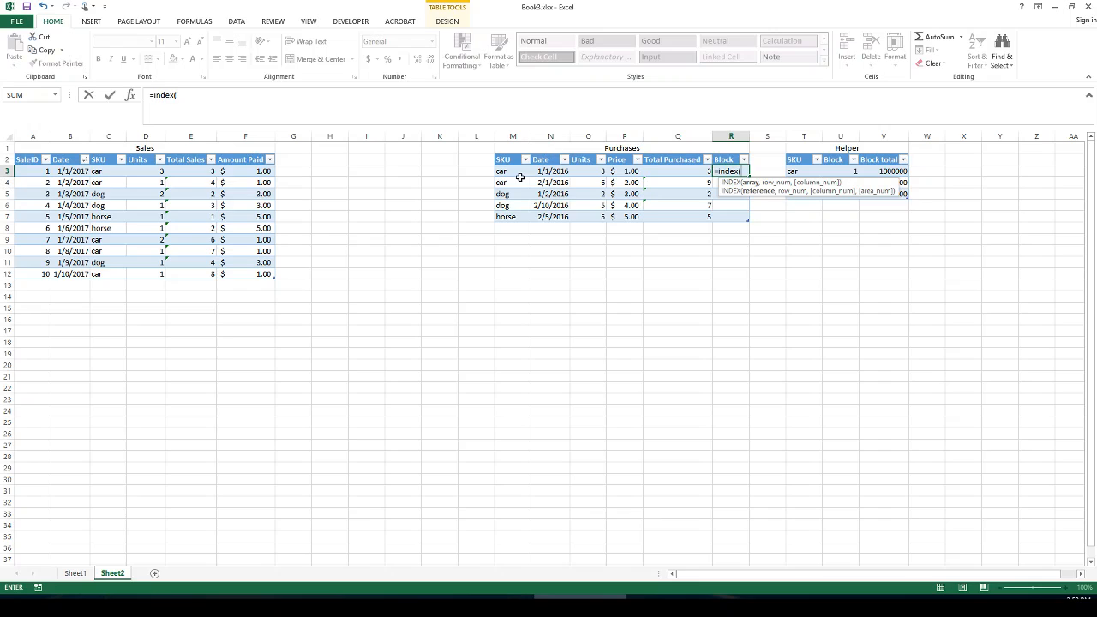
left_click(887, 155)
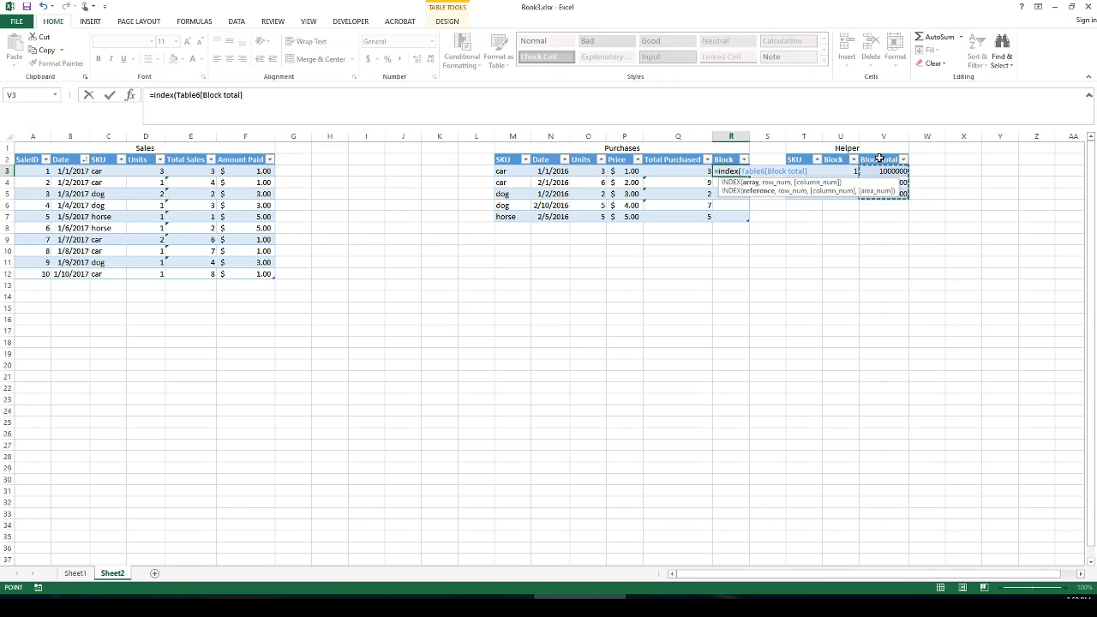
type(",match(")
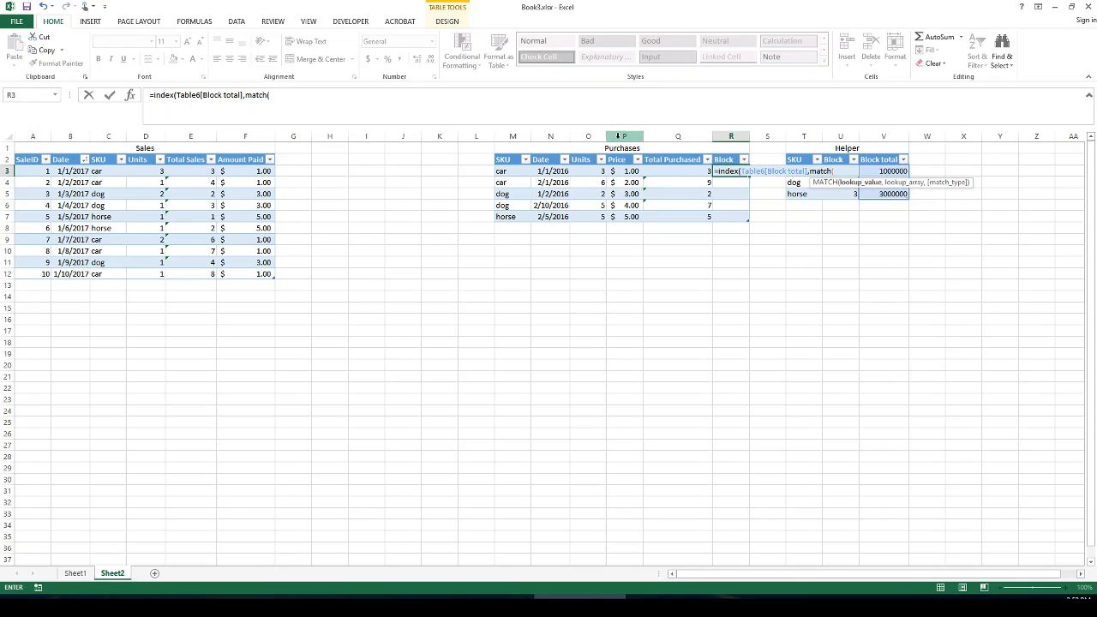
left_click(518, 170)
type(",")
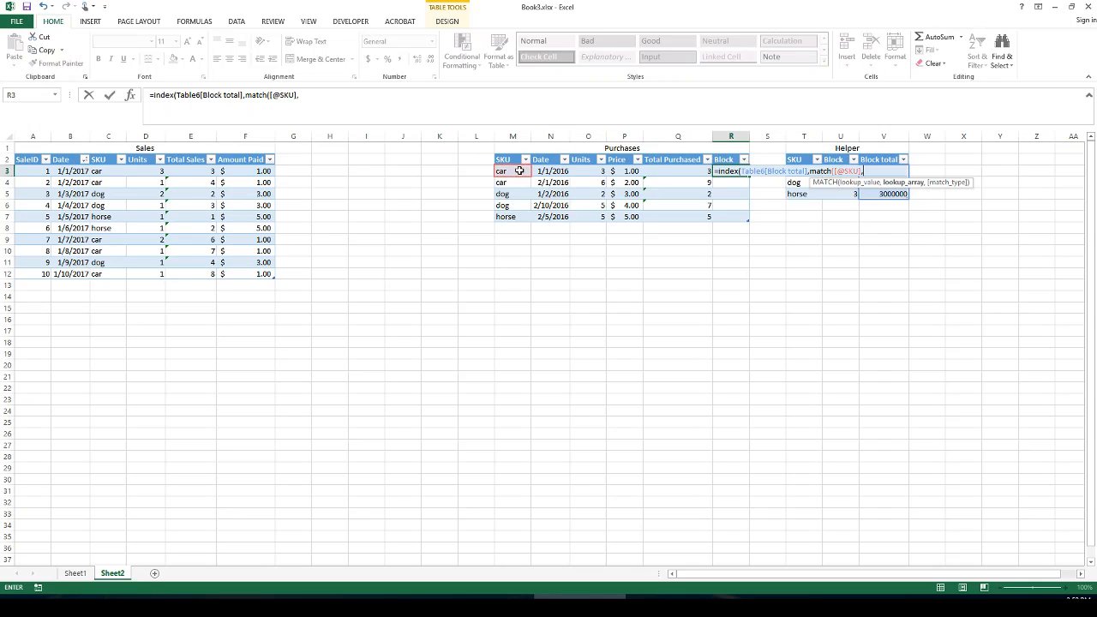
left_click(802, 155)
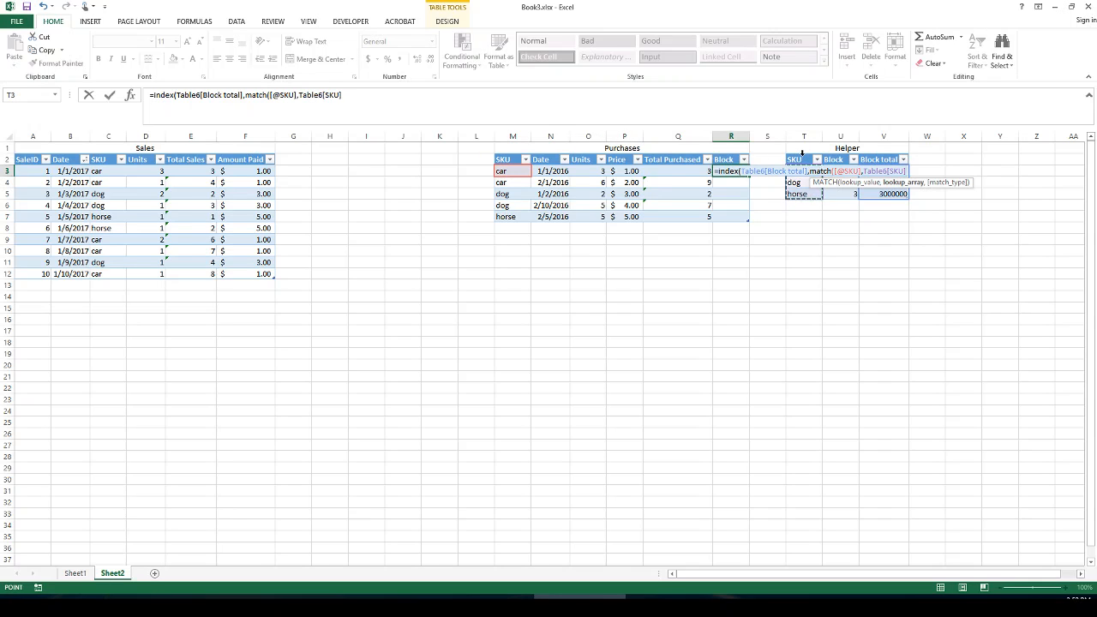
type("))+")
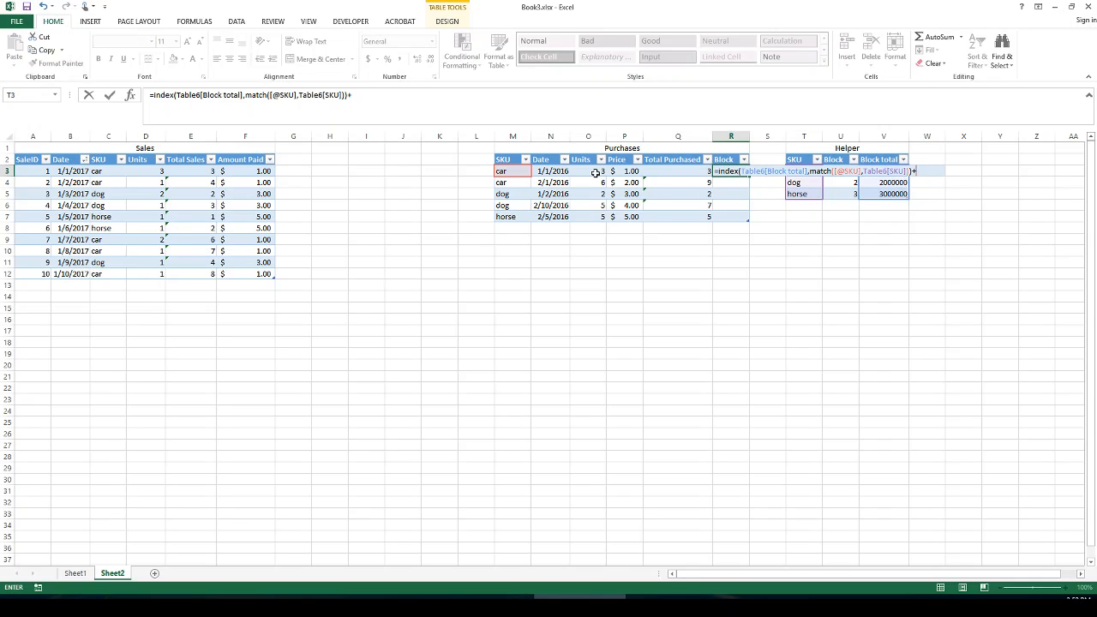
left_click(652, 172)
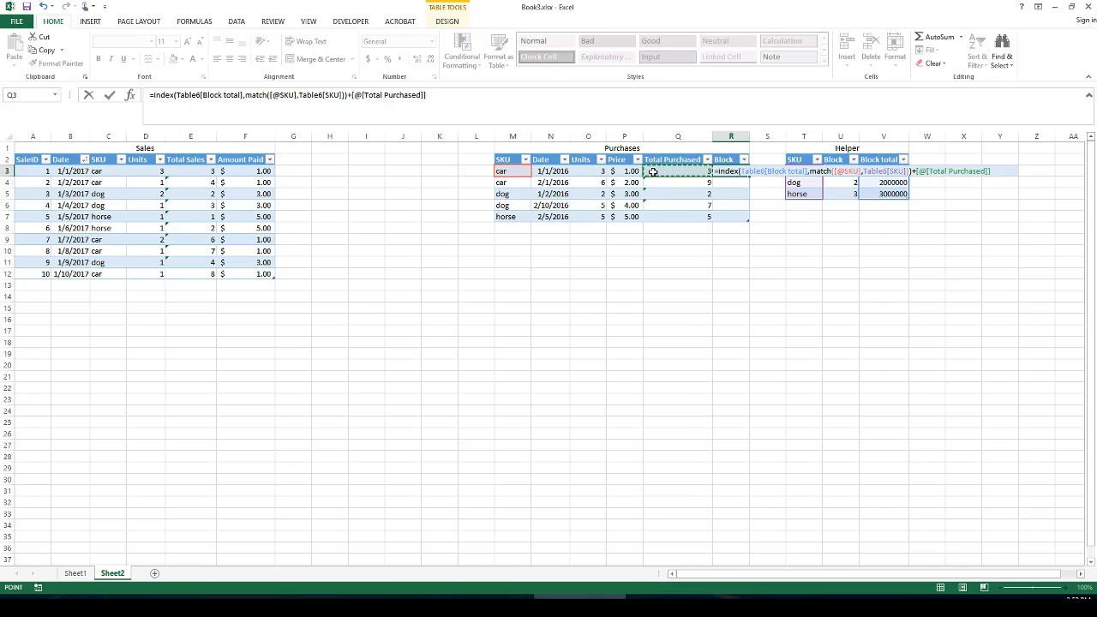
key("Return")
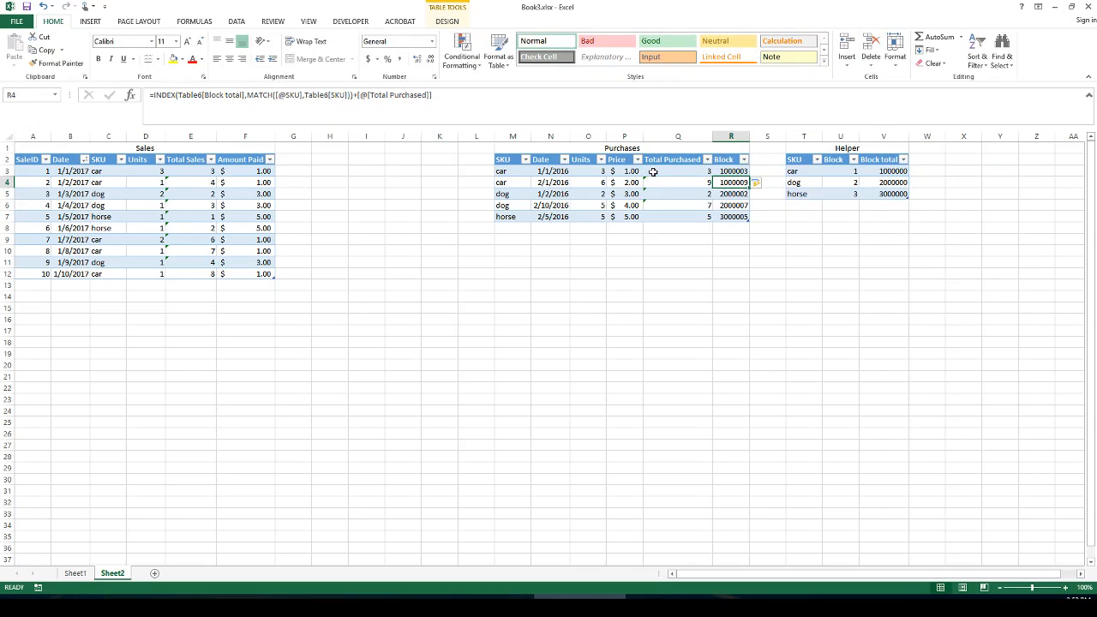
Examine the Block values and their formula across the car, dog and horse rows of the Purchases table
left_click(730, 193)
left_click(734, 205)
left_click(733, 215)
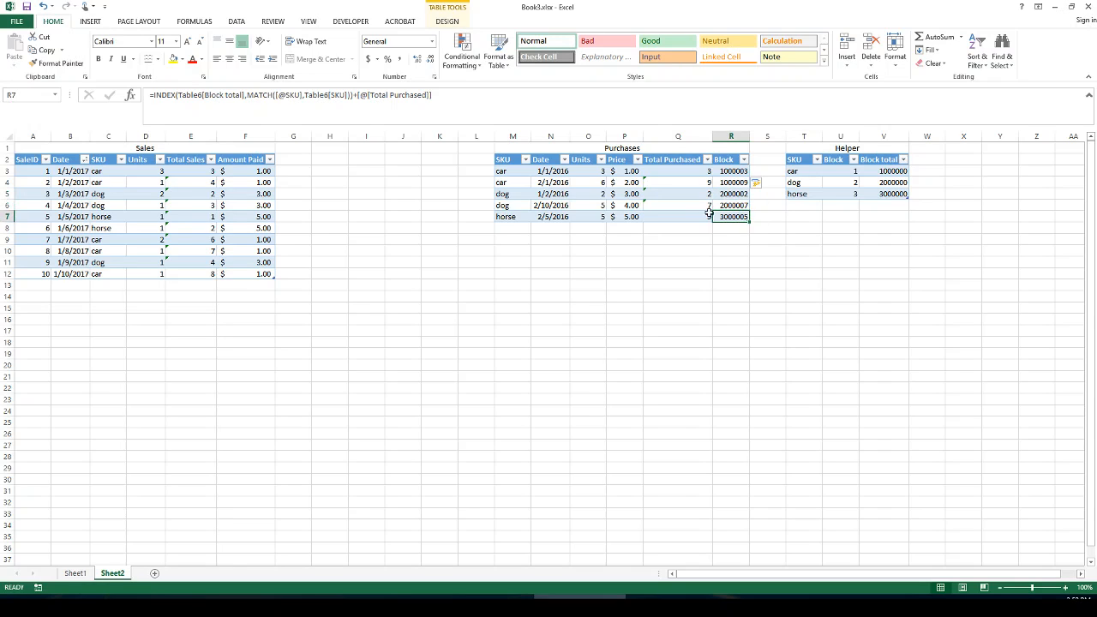
left_click(731, 171)
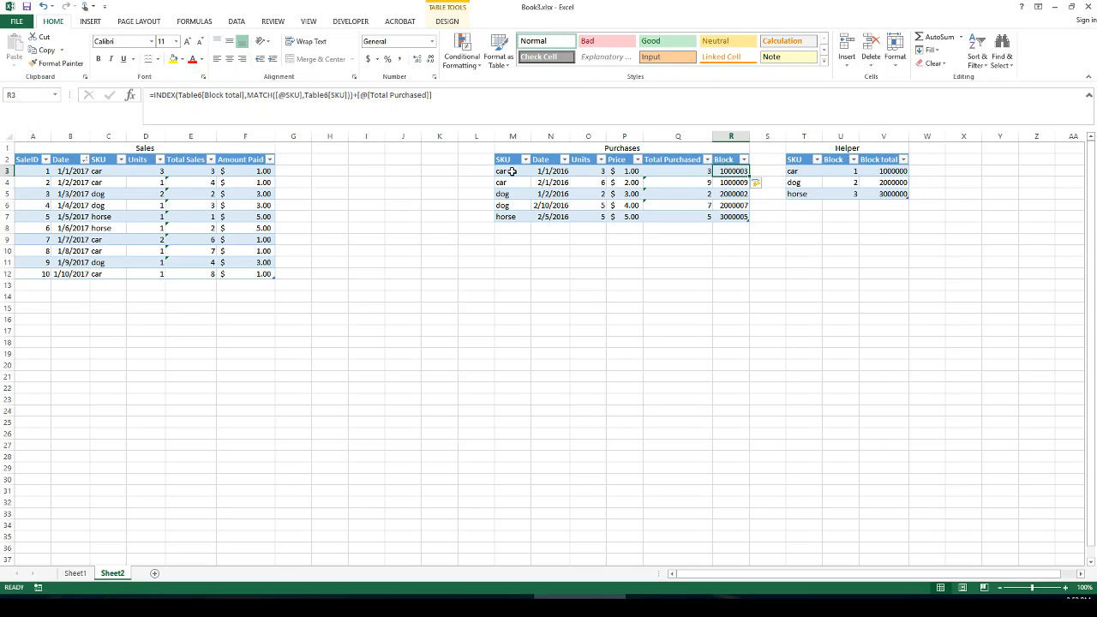
left_click_drag(735, 171, 730, 218)
left_click(730, 217)
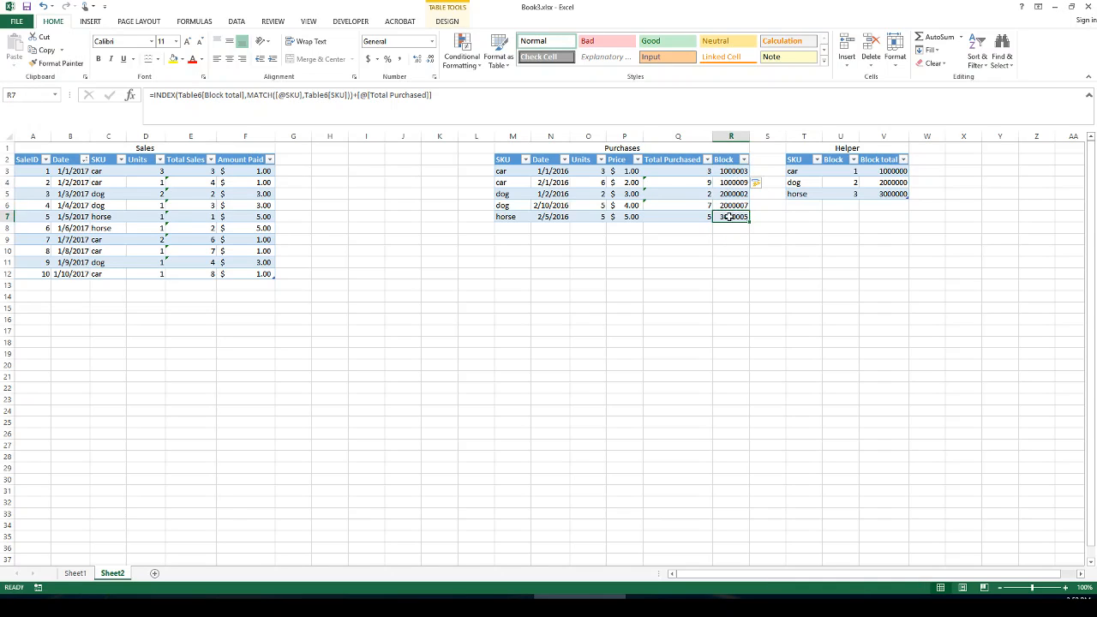
Add a column named Block to the Sales table, with its header in G2
left_click(295, 160)
type("Block")
key("Return")
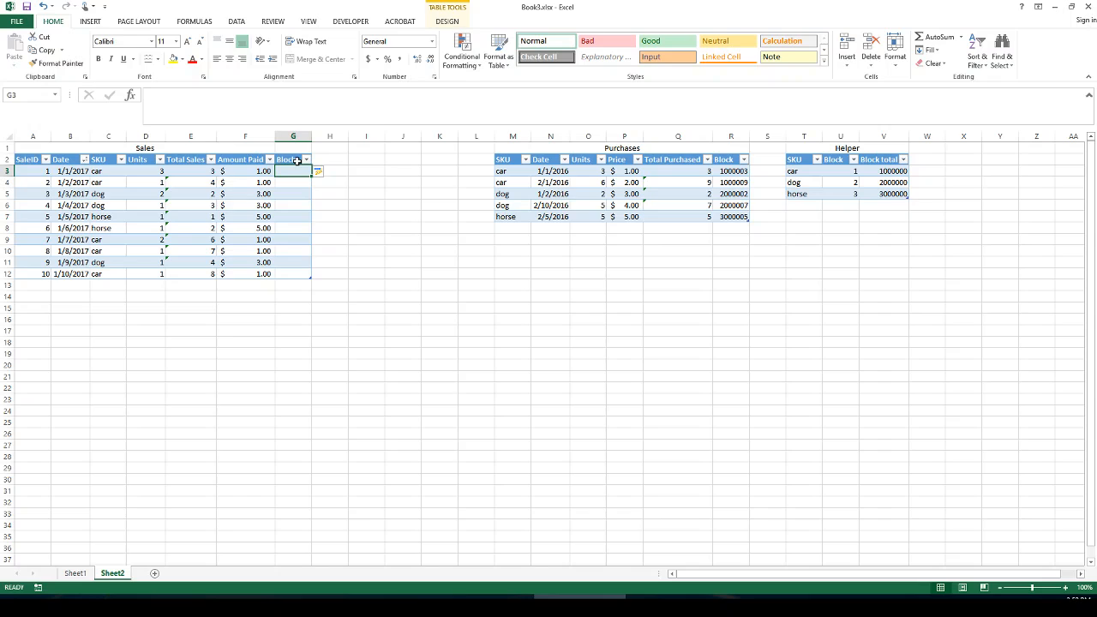
type("=index(")
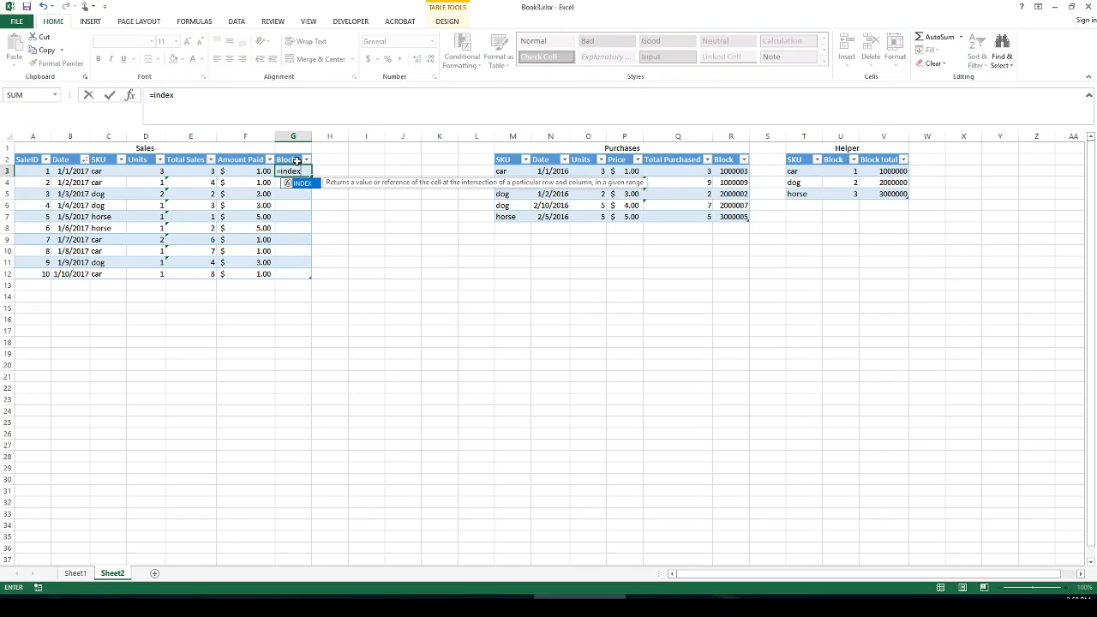
left_click(878, 152)
type(",")
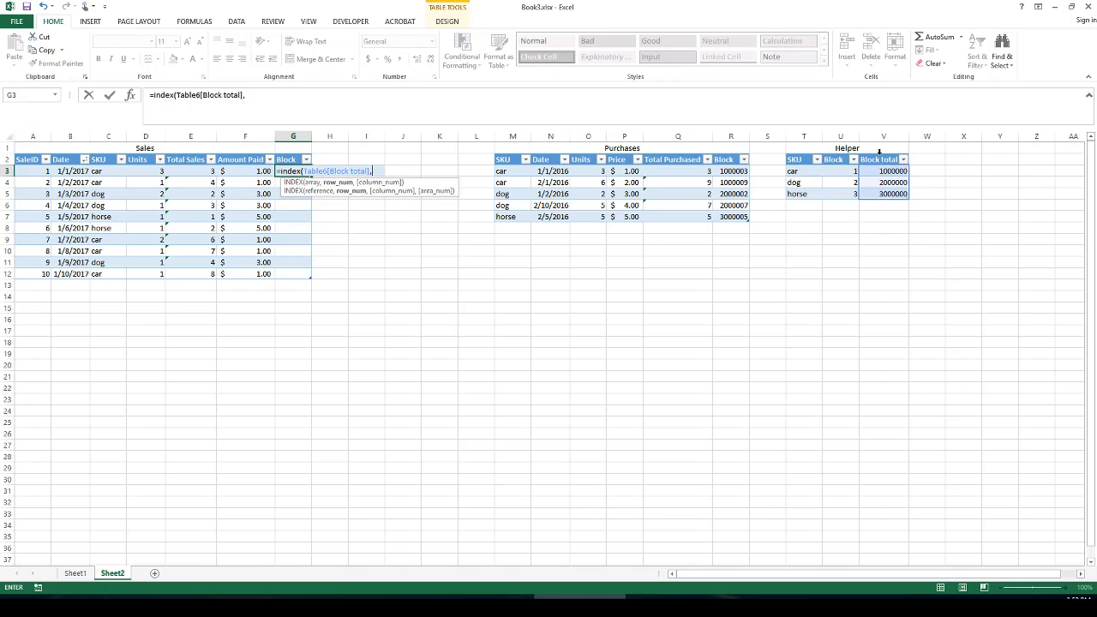
type("match(")
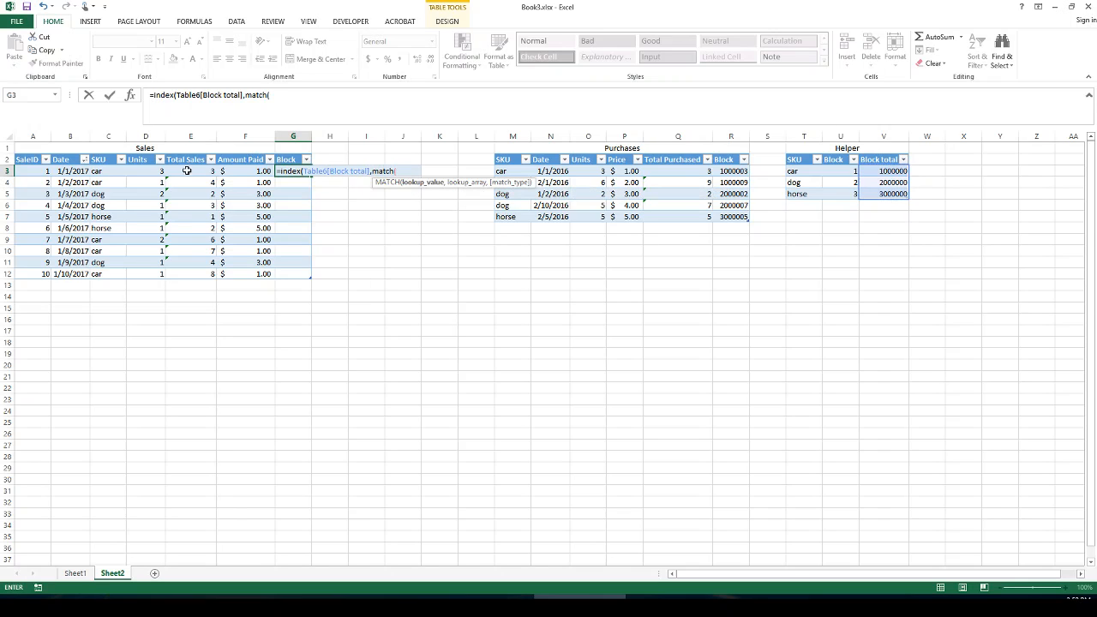
left_click(110, 172)
type(",")
left_click(803, 152)
type(",0)")
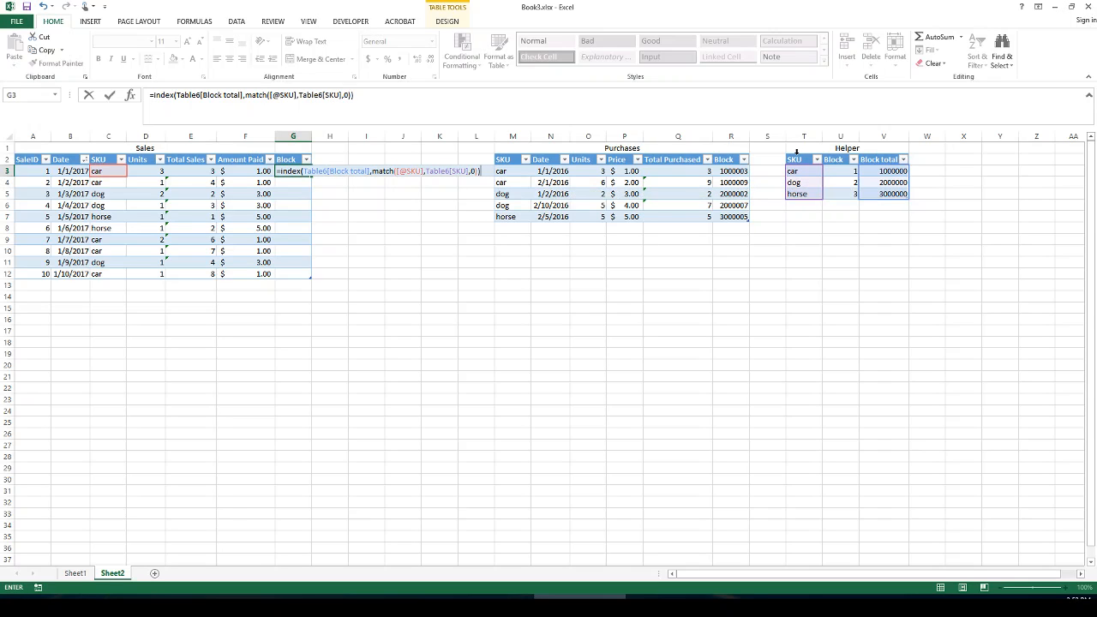
left_click(196, 174)
key("Return")
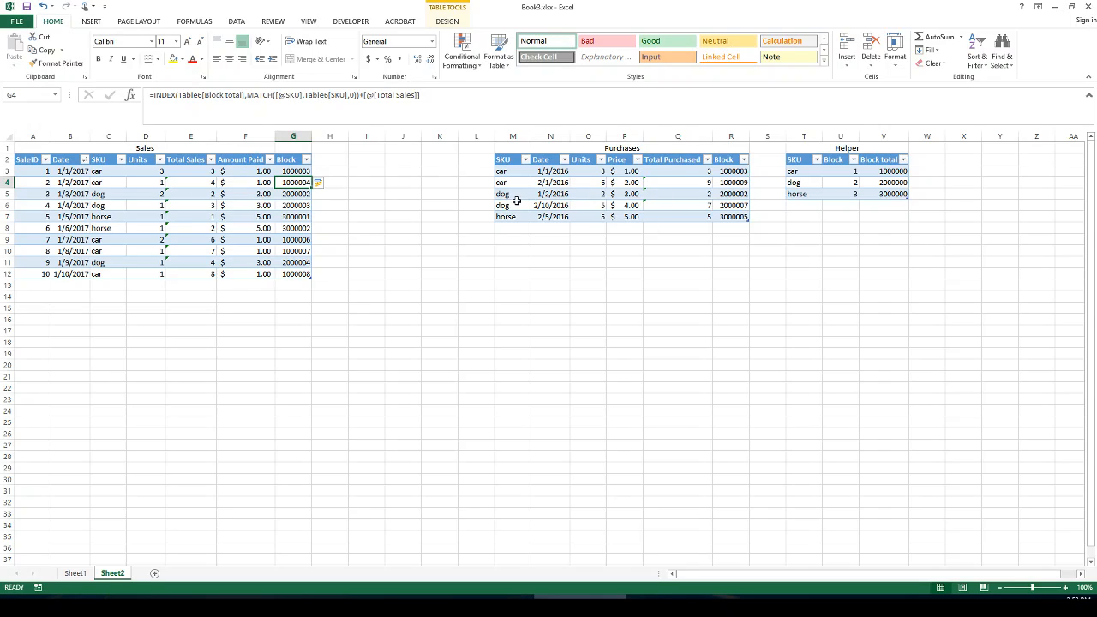
Add the exact-match argument 0 to the MATCH function in the Purchases table's Block formula
left_click(740, 174)
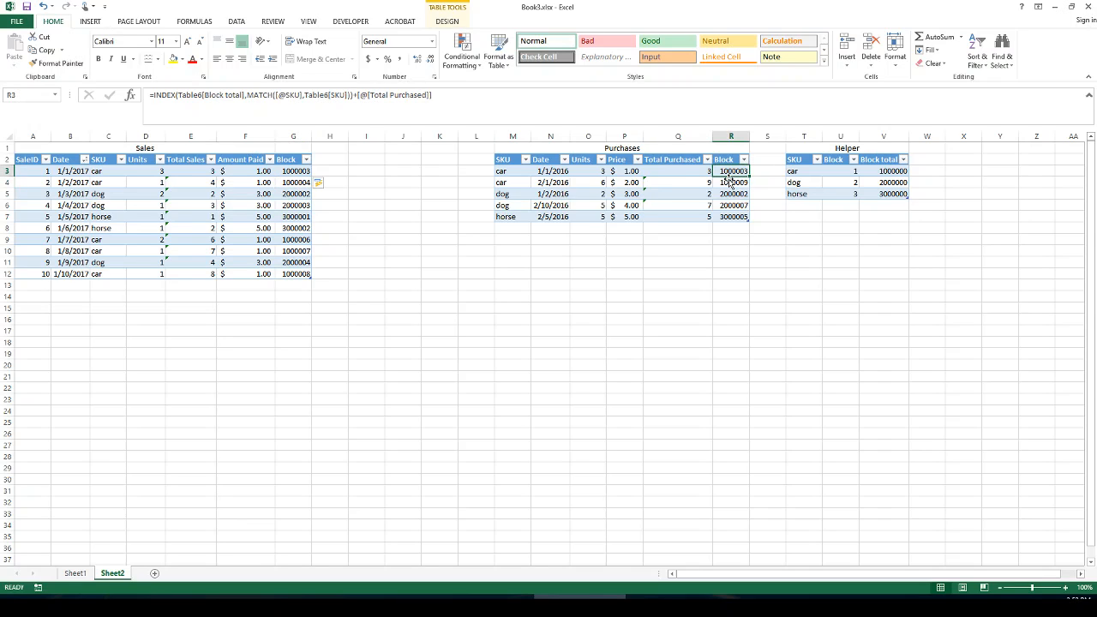
left_click(349, 95)
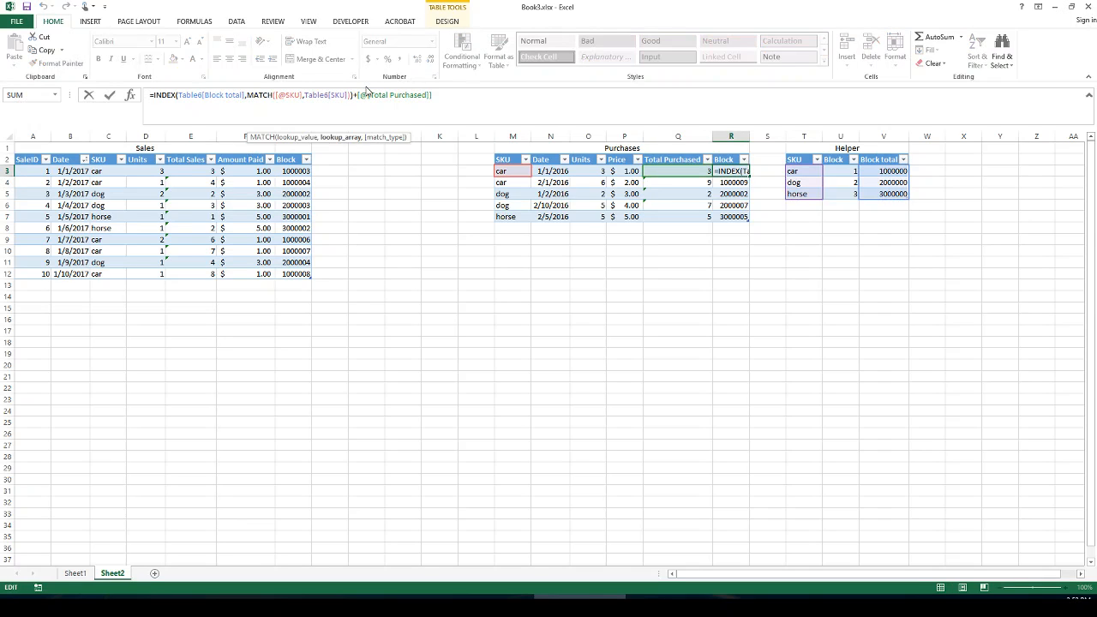
type(",0")
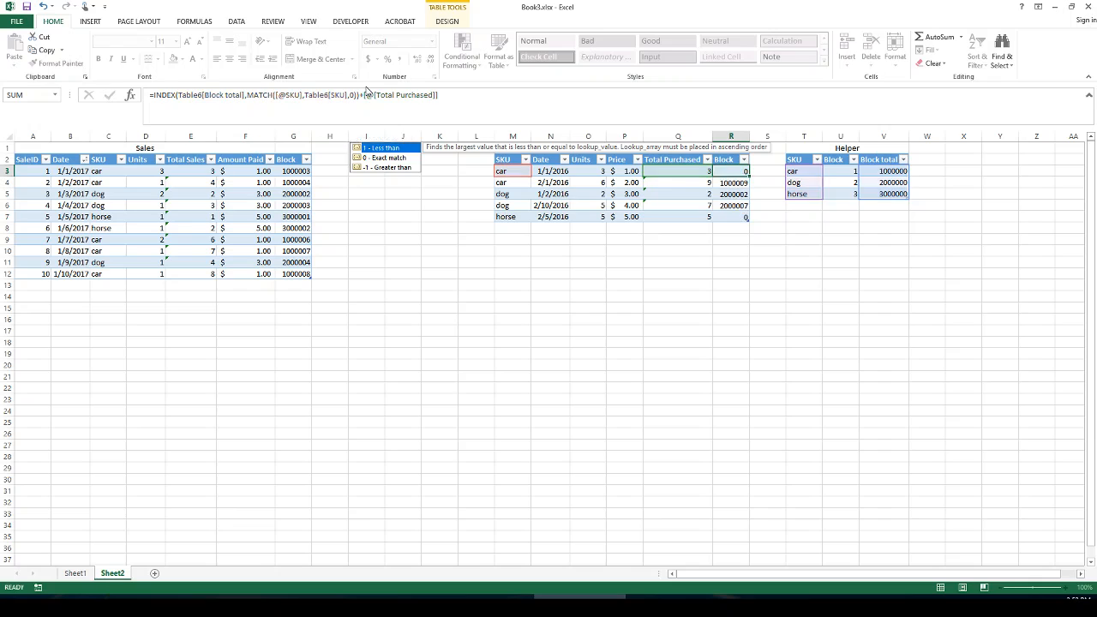
key("Return")
Compare the Amount Paid and Block cells of the first two Sales rows with the Purchases table's Block column
left_click(309, 184)
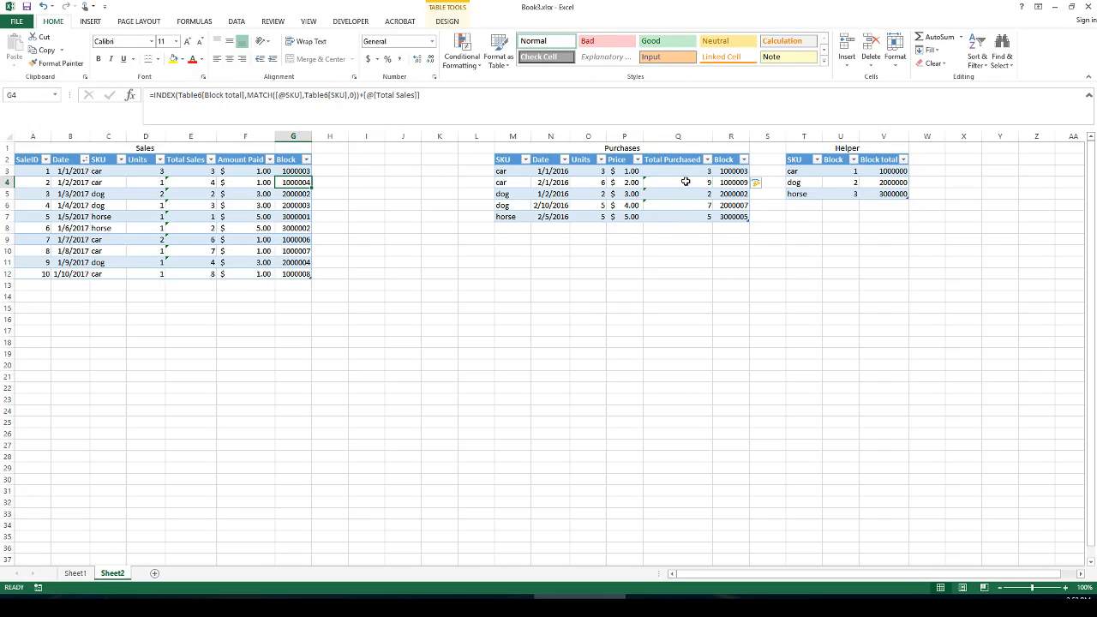
left_click(262, 173)
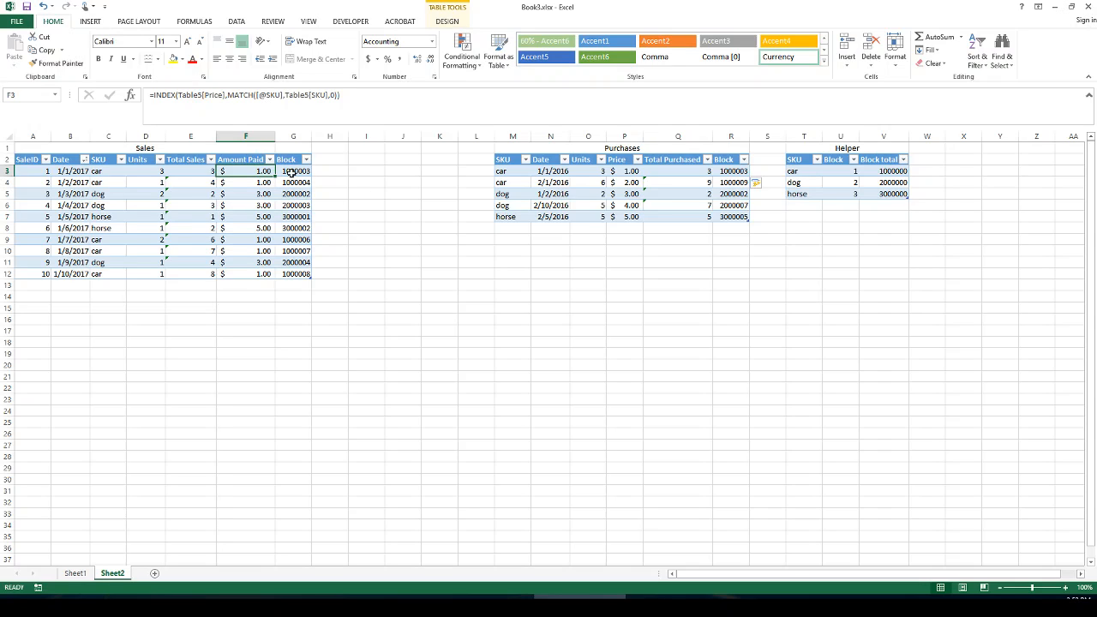
left_click(289, 173)
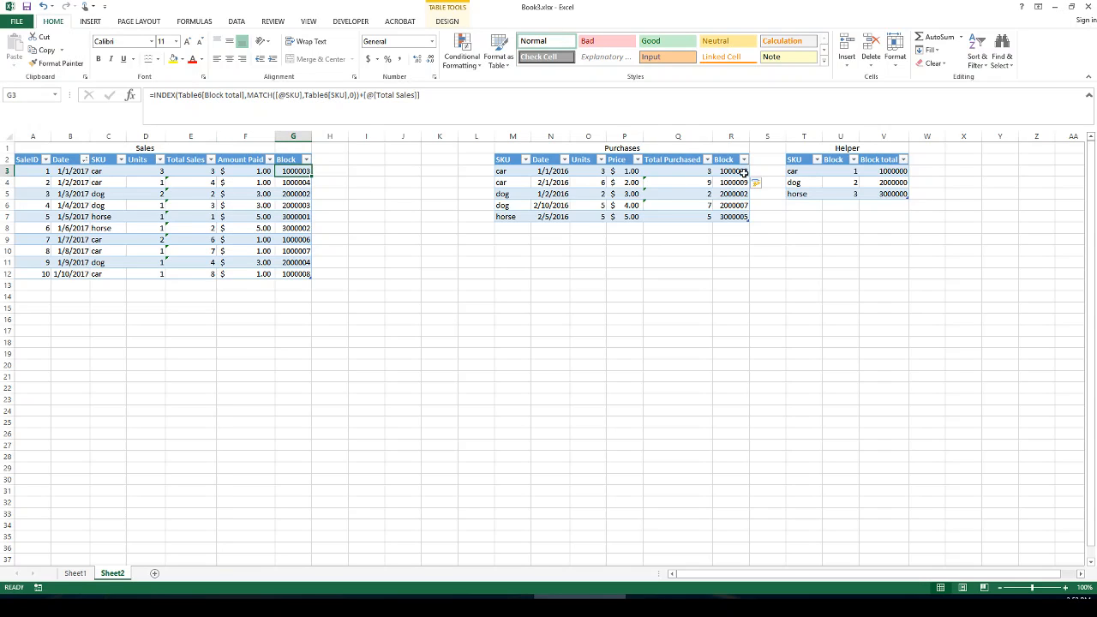
left_click(287, 182)
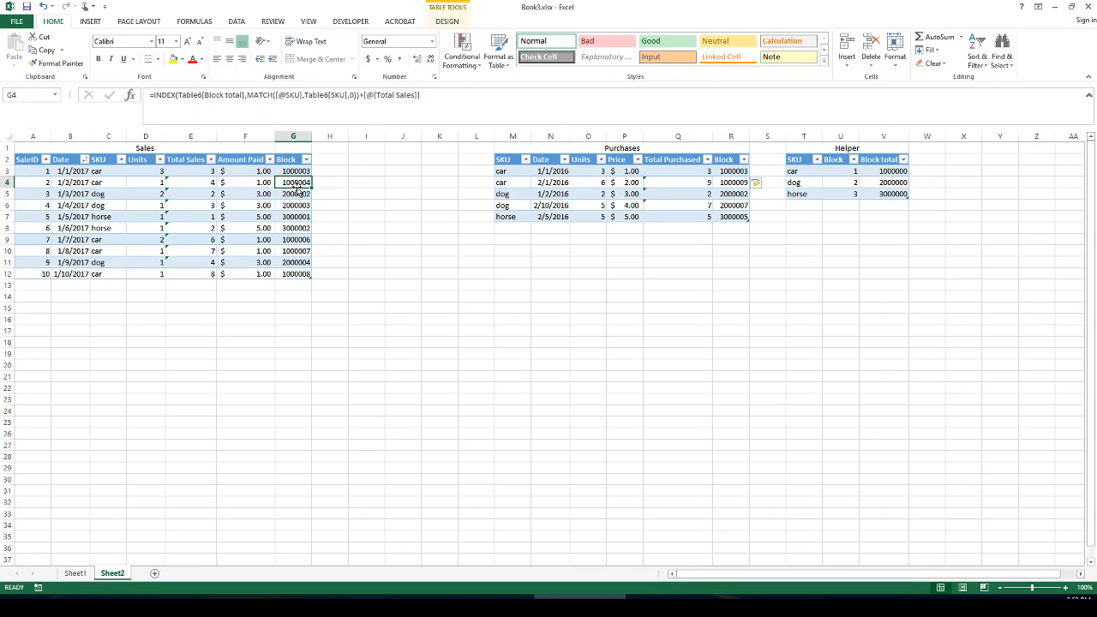
left_click(728, 171)
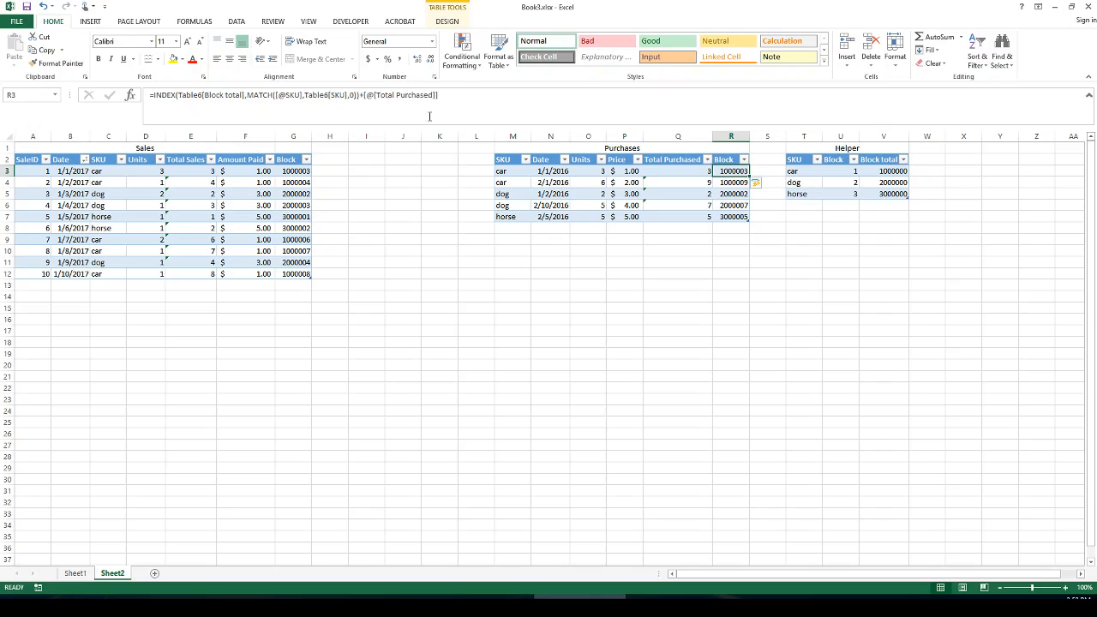
left_click(442, 94)
type("-")
left_click(582, 169)
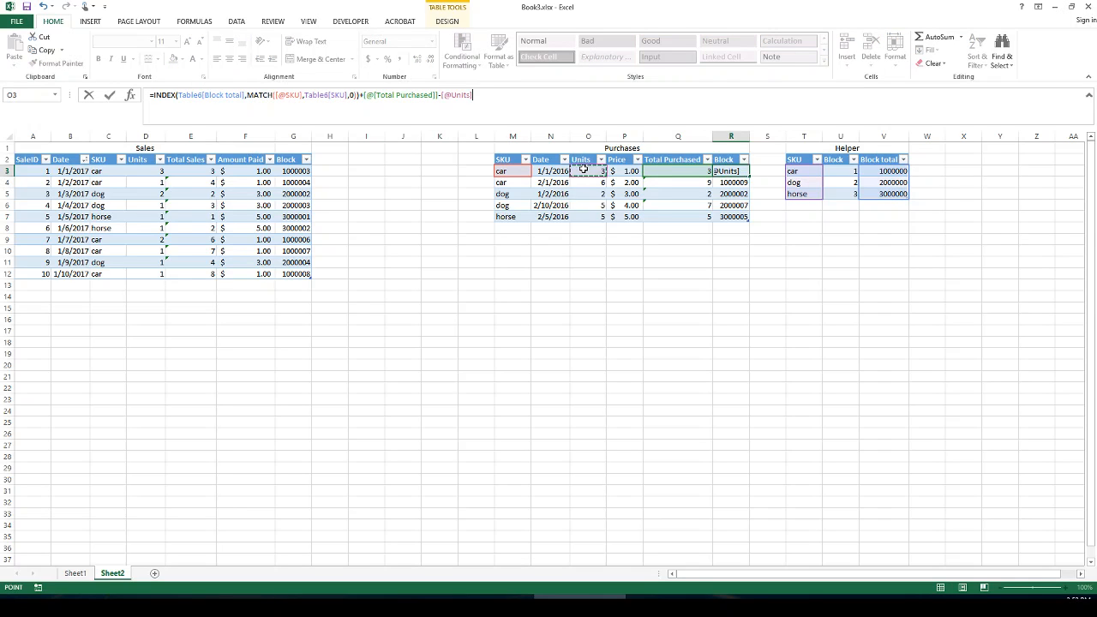
key("Return")
left_click(735, 171)
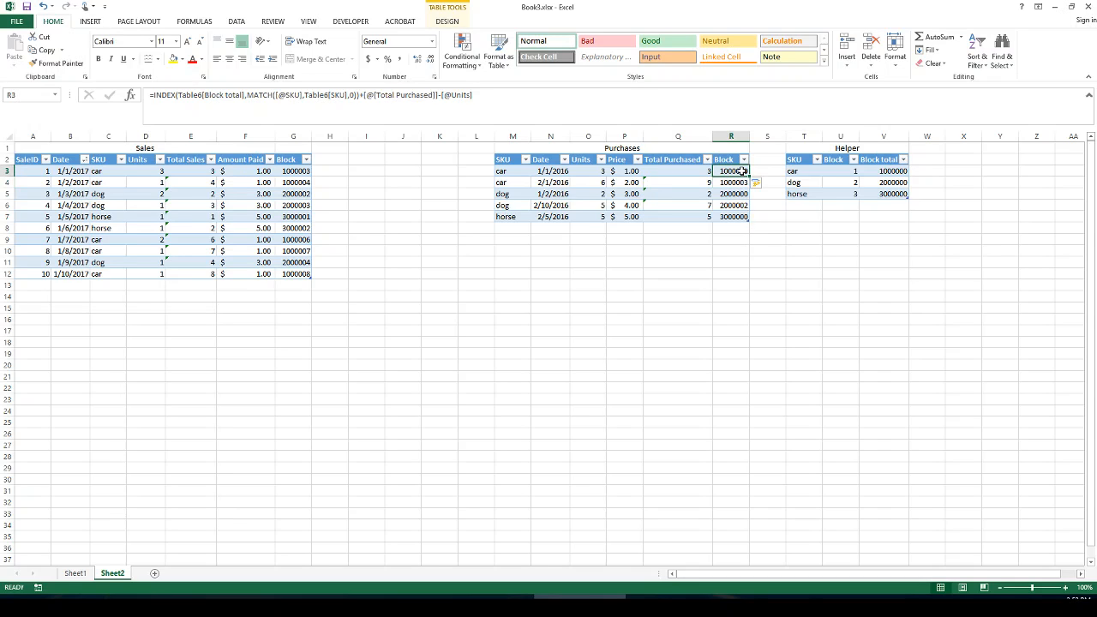
left_click(741, 181)
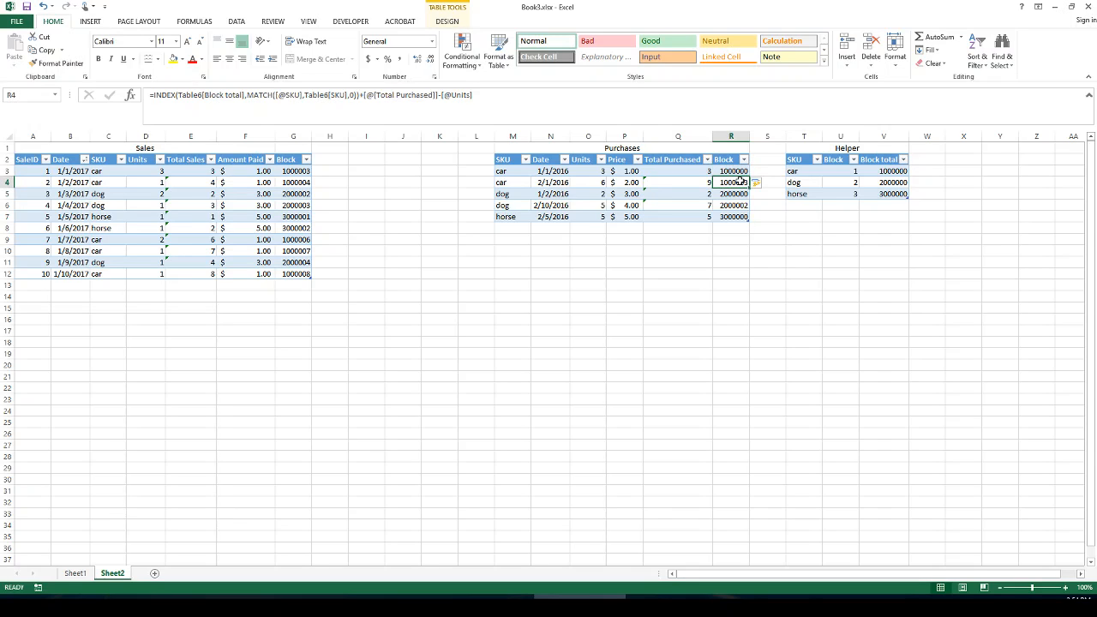
Add a purchase in row 8 of the Purchases table: SKU car, date 5/1/2017, 5 units, price 6
left_click(514, 228)
type("car")
key("Tab")
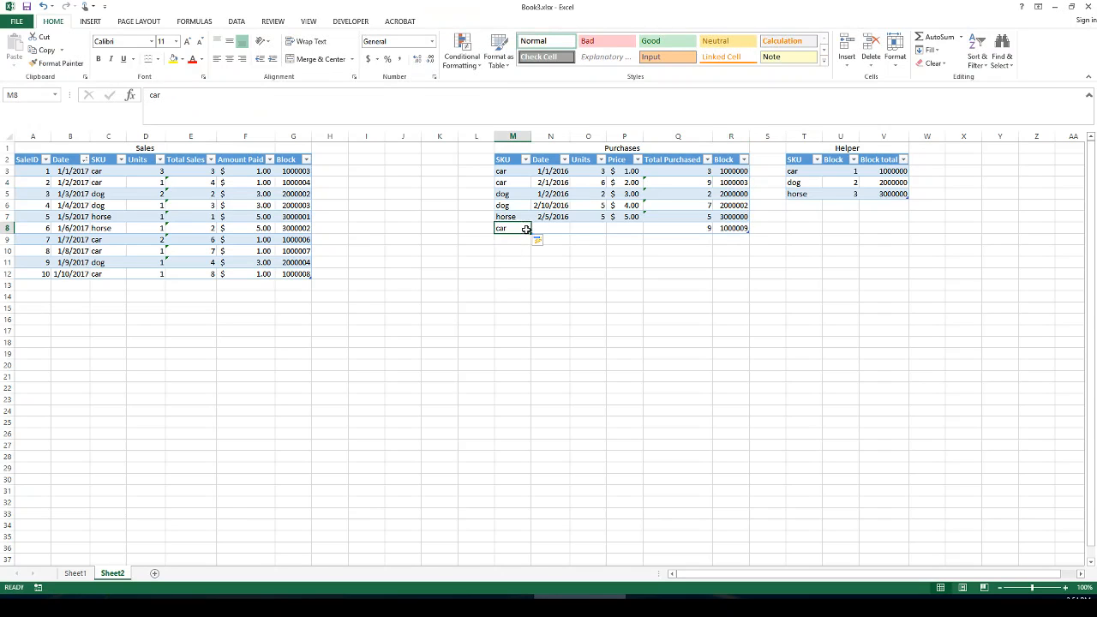
type("5/1/")
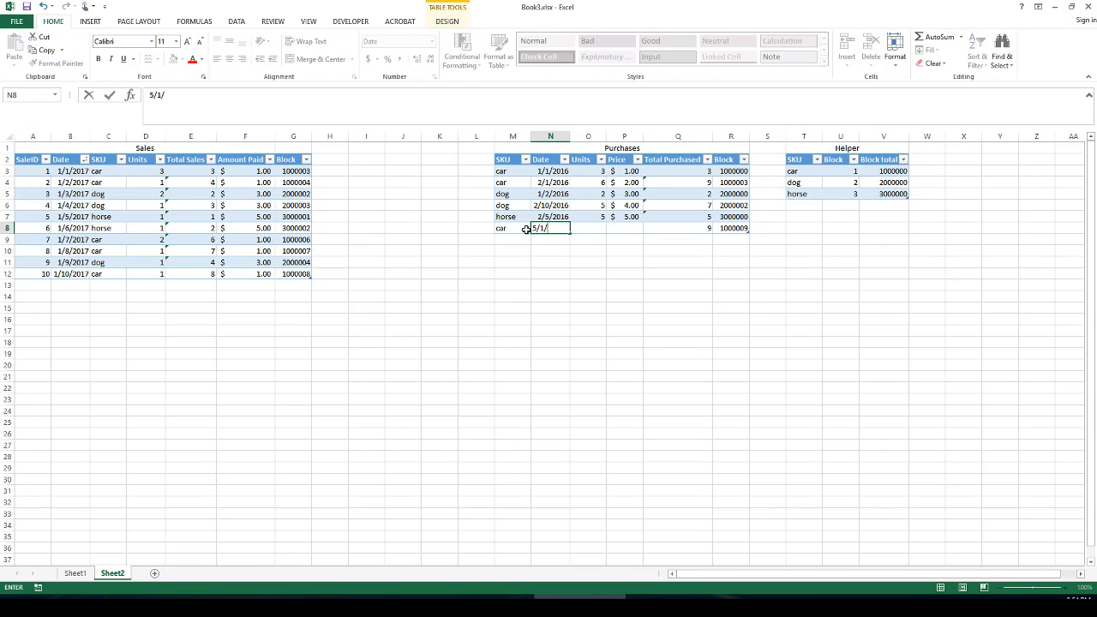
type("2017")
key("Tab")
type("5")
key("Tab")
type("6")
key("Tab")
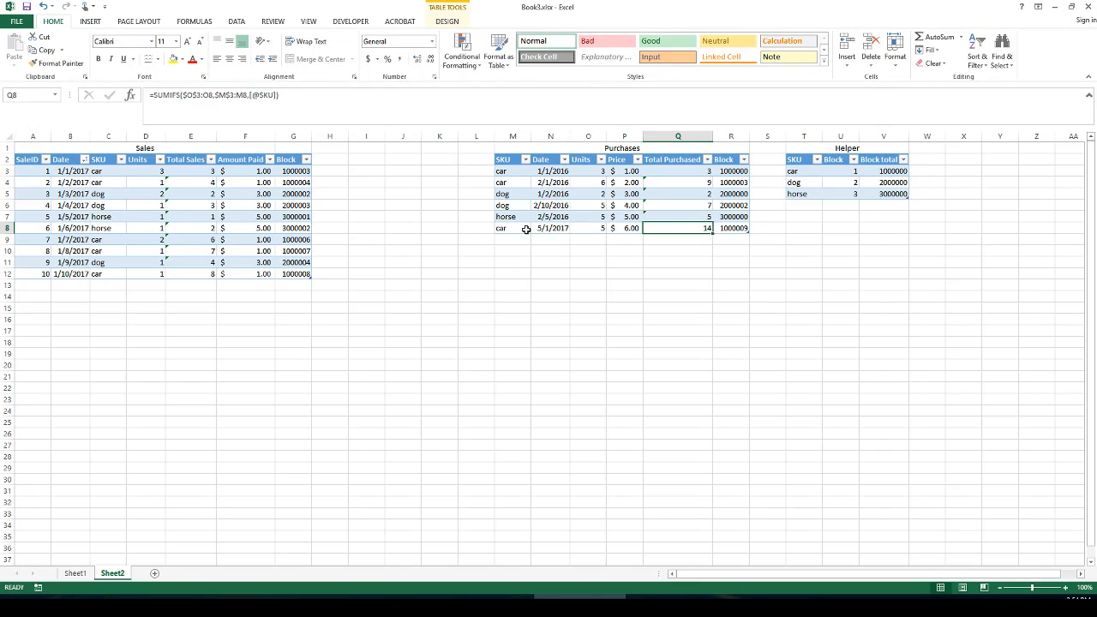
key("Tab")
key("Up")
key("Down")
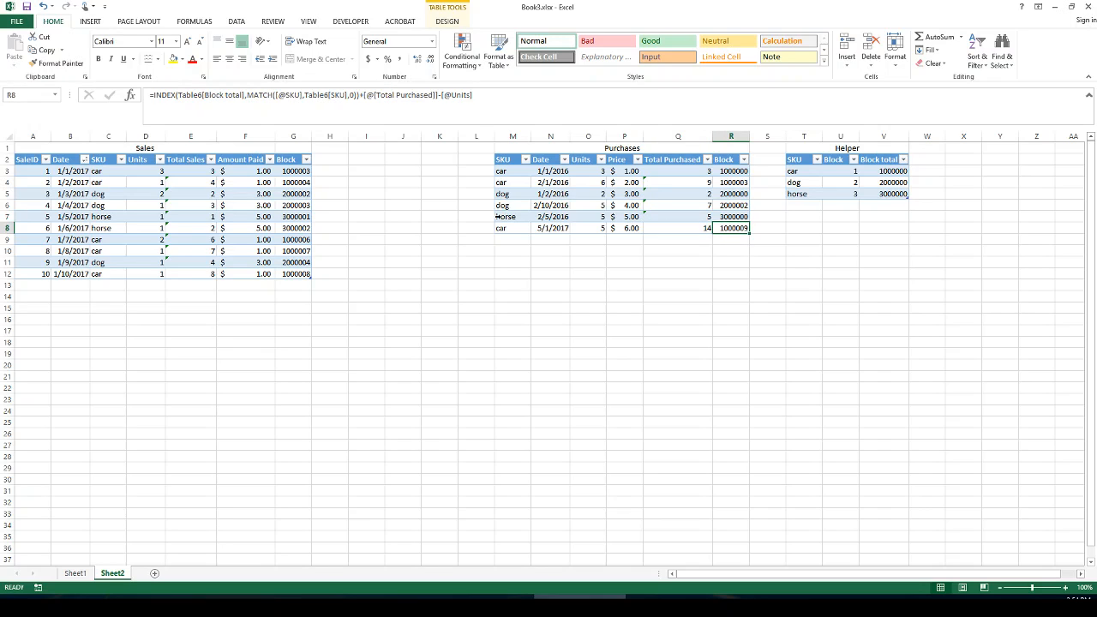
left_click(254, 172)
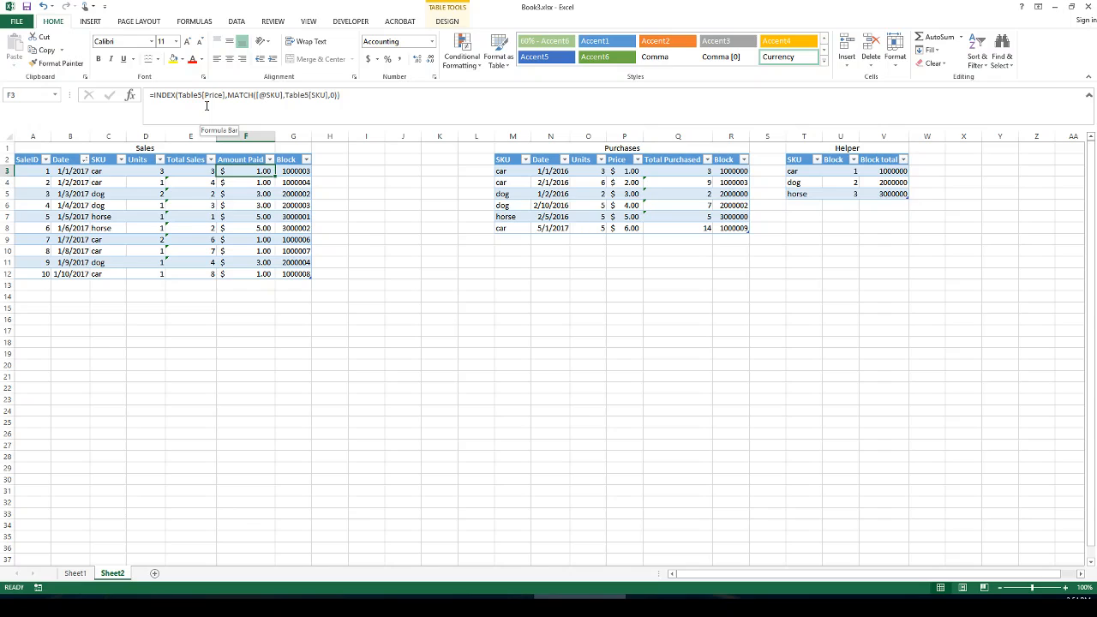
type("=index")
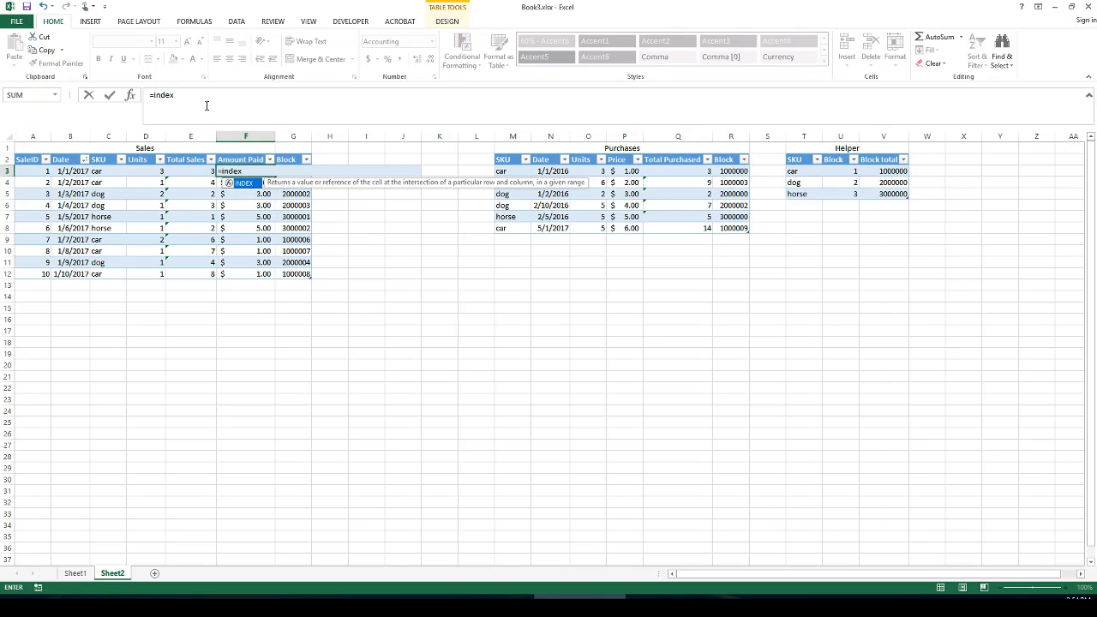
type("(")
left_click(620, 152)
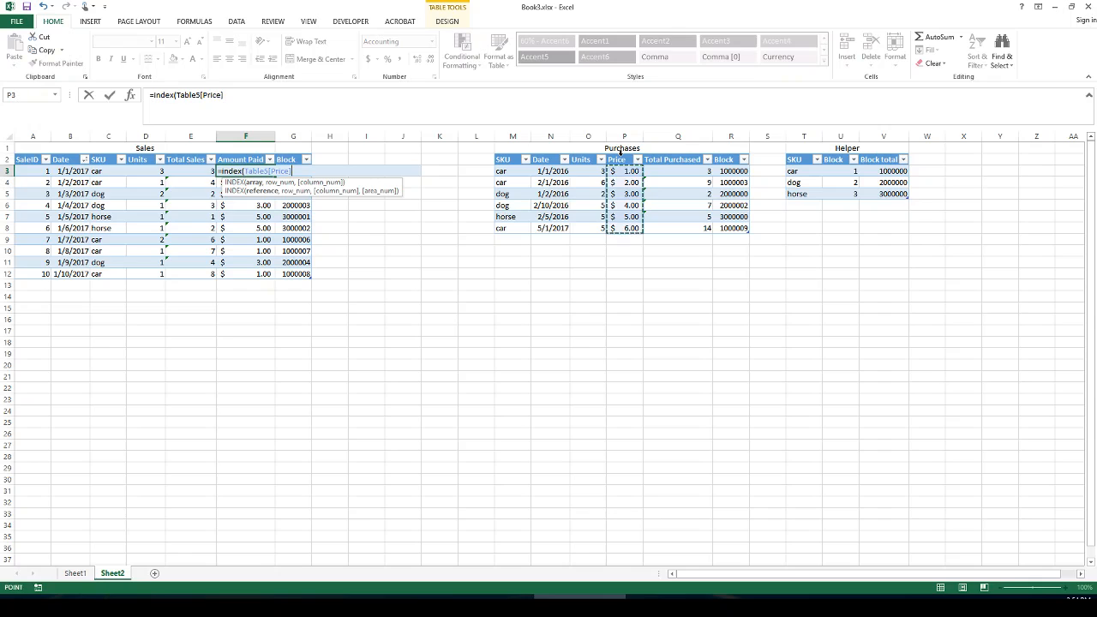
type(",match(")
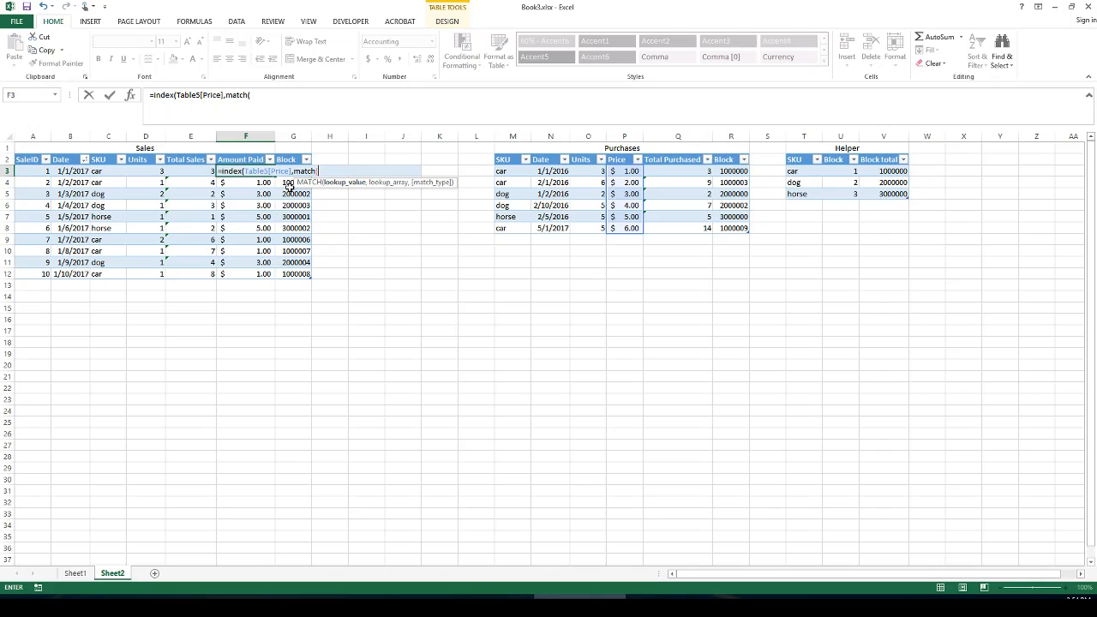
left_click(265, 99)
type("[@")
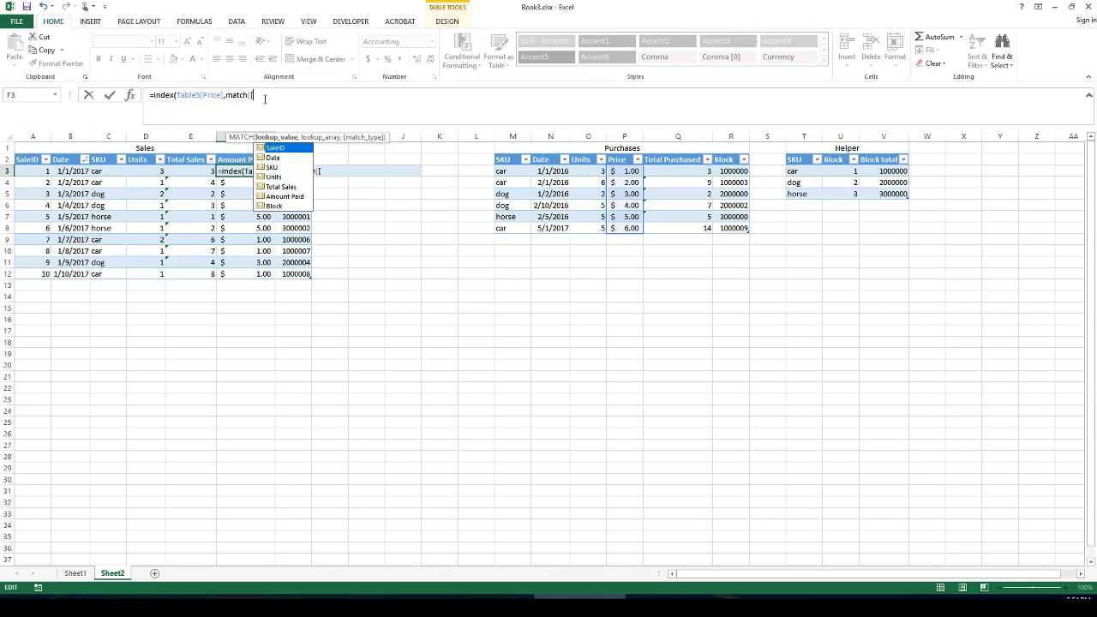
left_click(280, 208)
double_click(280, 207)
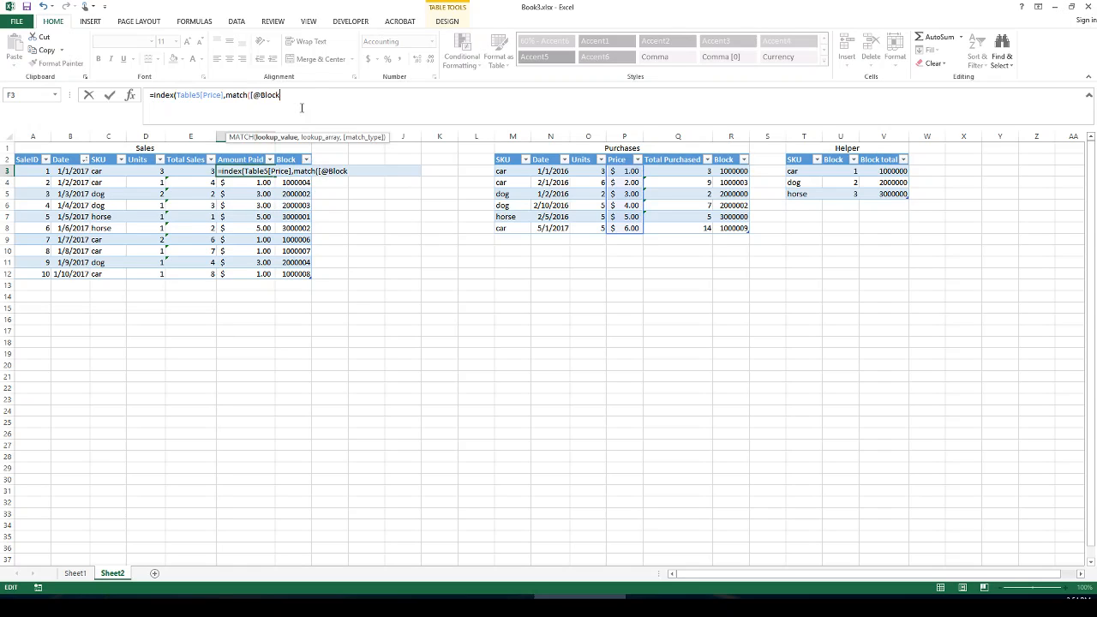
type("],")
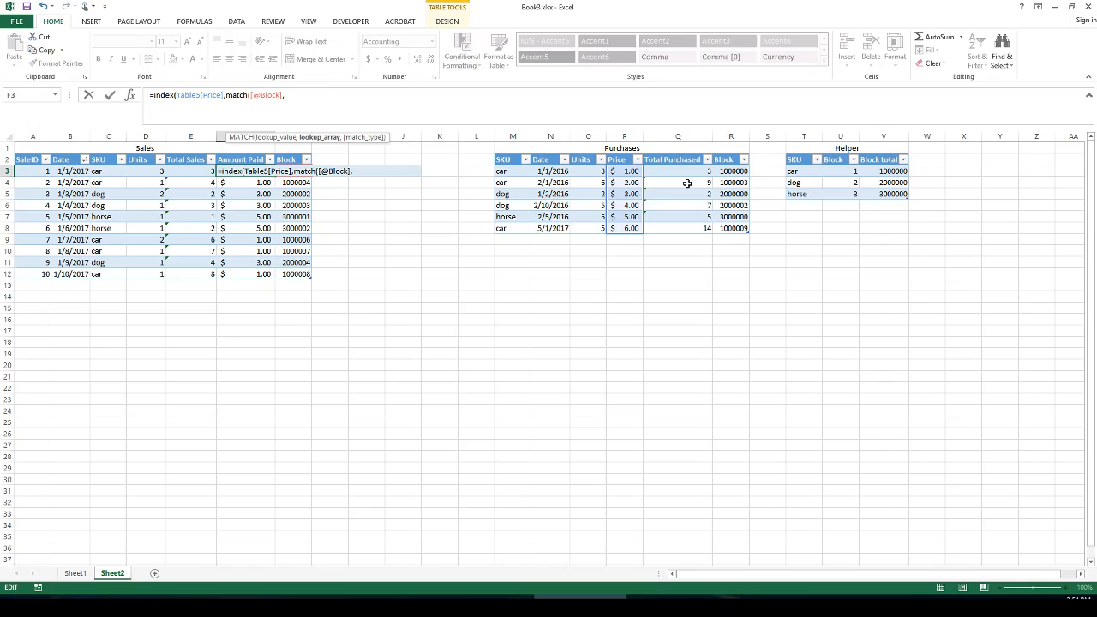
left_click(726, 152)
type(",1")
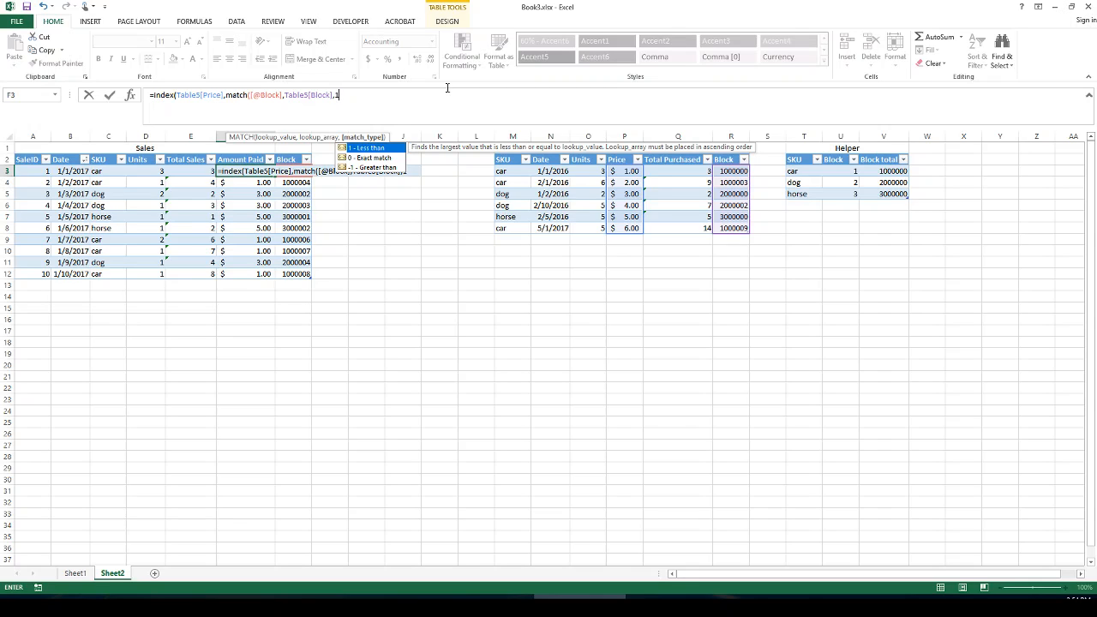
type("))")
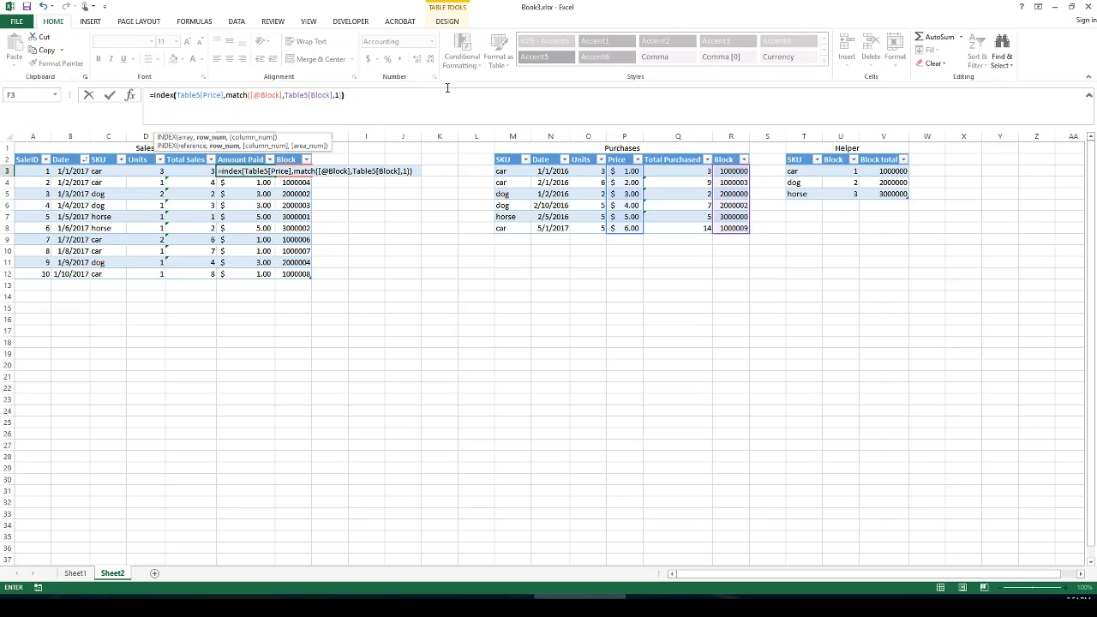
key("Return")
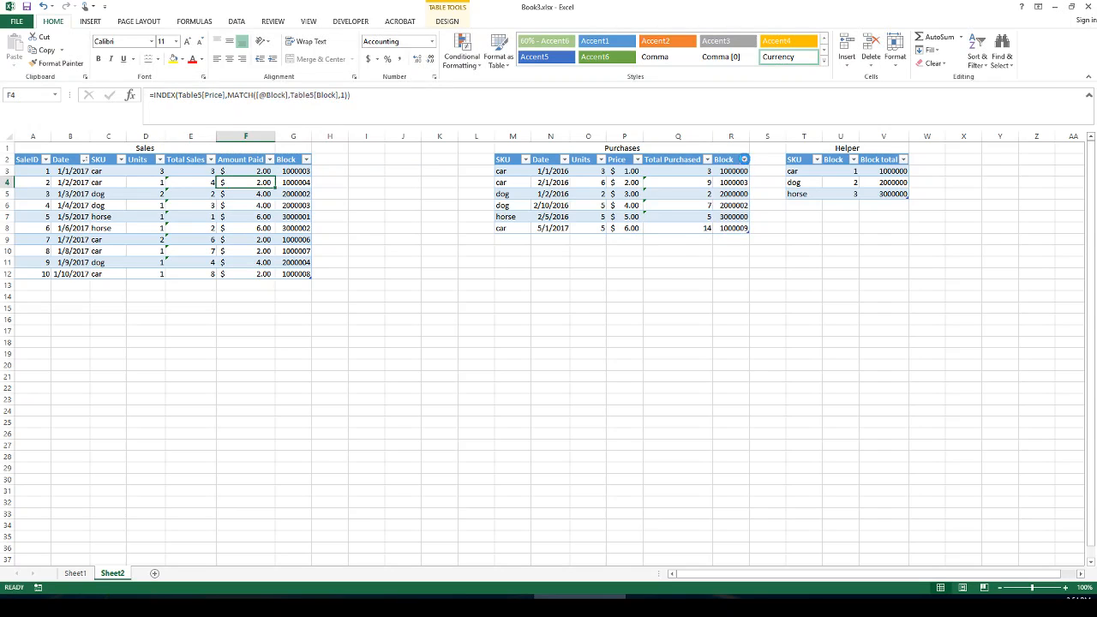
Sort the Purchases table by Block from smallest to largest
left_click(742, 159)
left_click(703, 175)
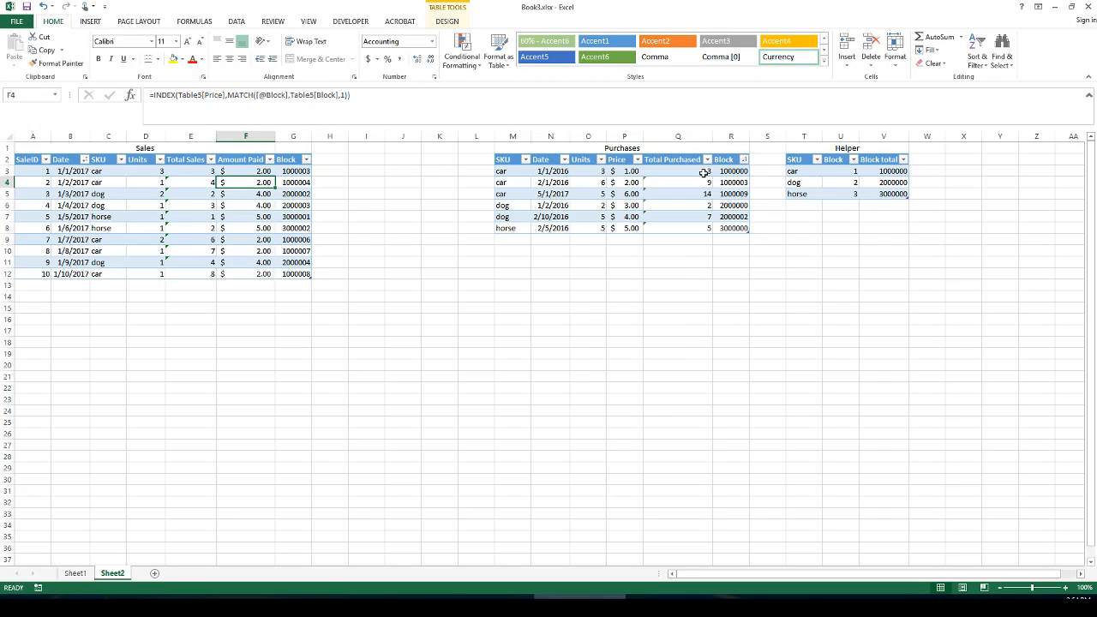
left_click(365, 206)
Subtract 1 at the end of the Sales table's Block formula, following [@[Total Sales]]
left_click(305, 173)
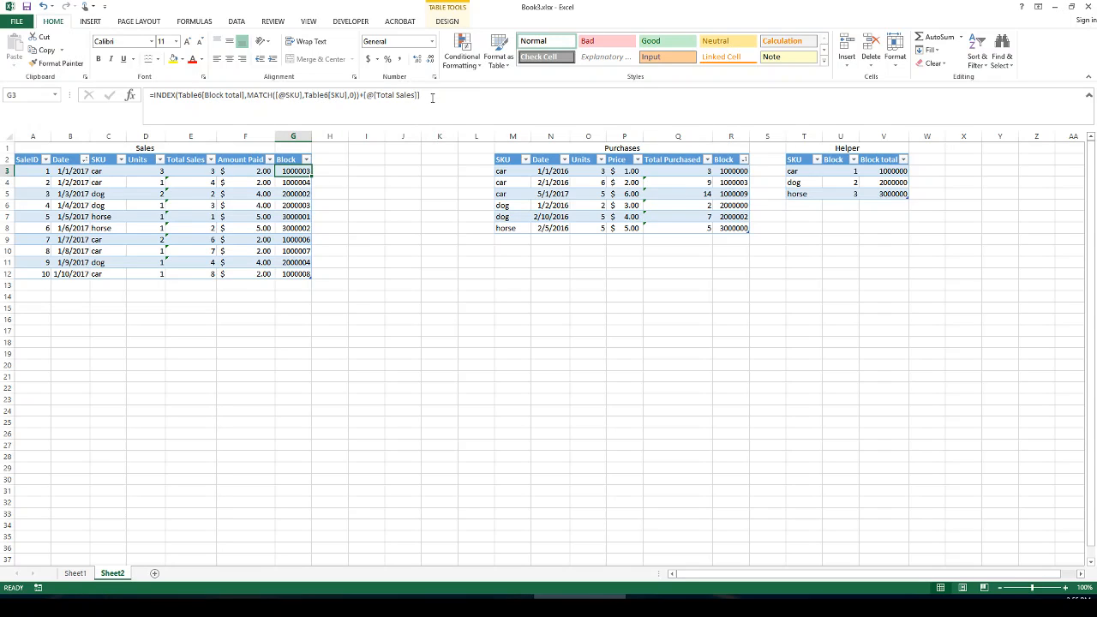
left_click(432, 97)
type("-1")
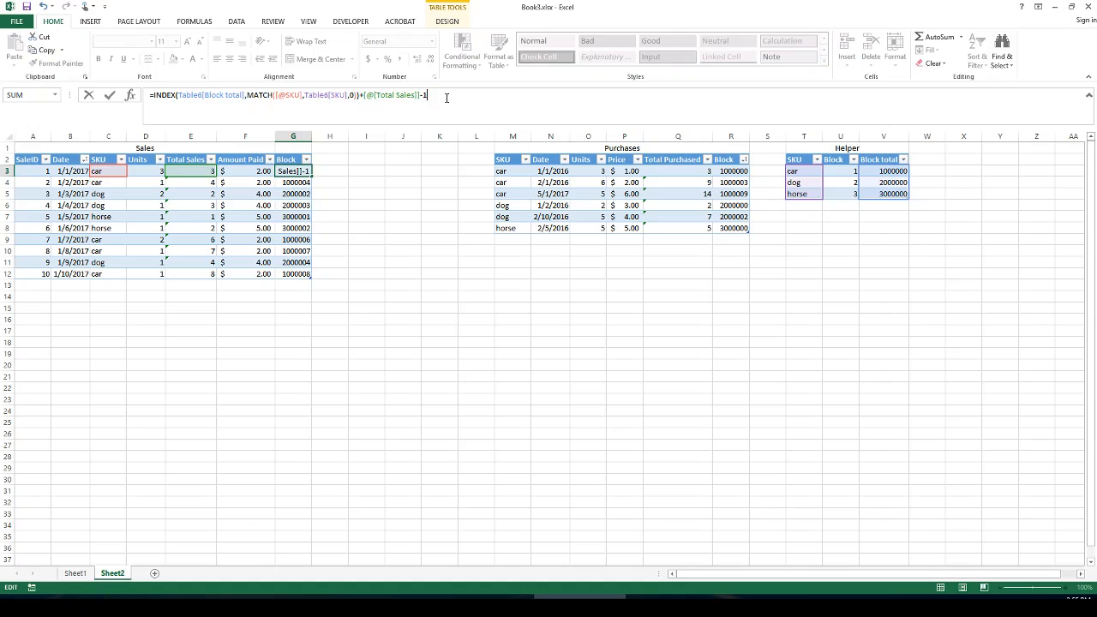
key("Return")
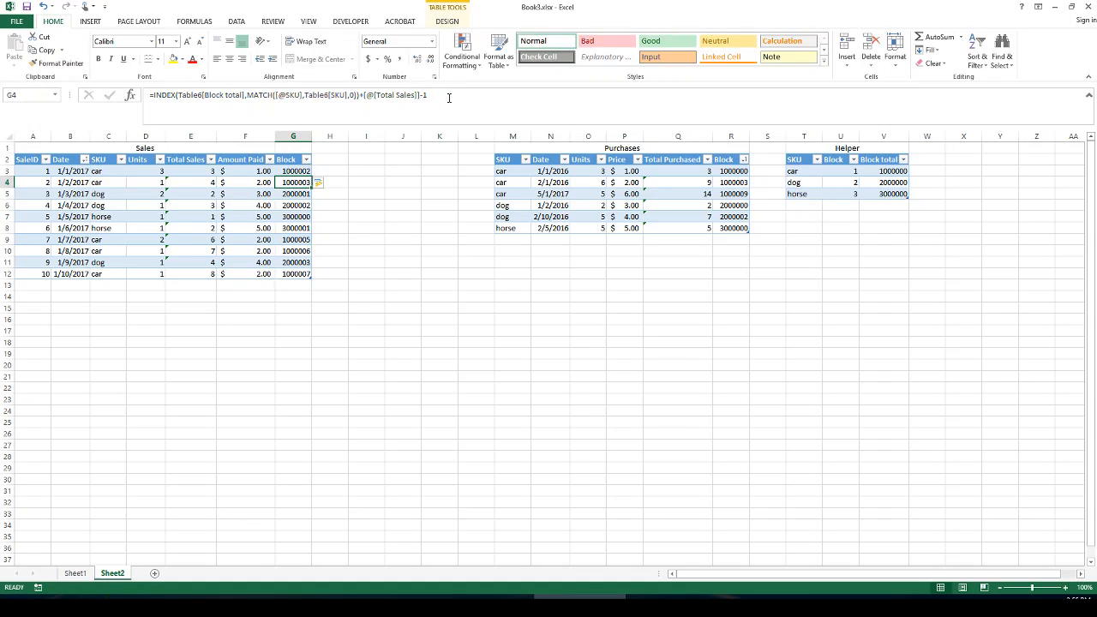
Check the Block and Amount Paid cells of the Sales rows against the Purchases table's Block and Price columns
left_click(299, 172)
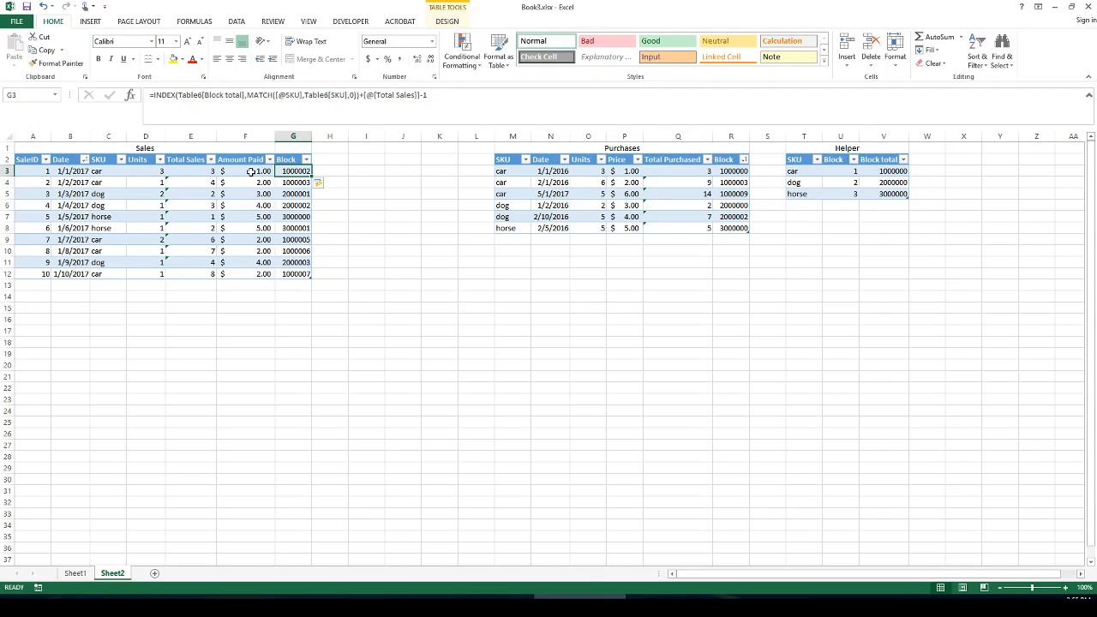
left_click(289, 180)
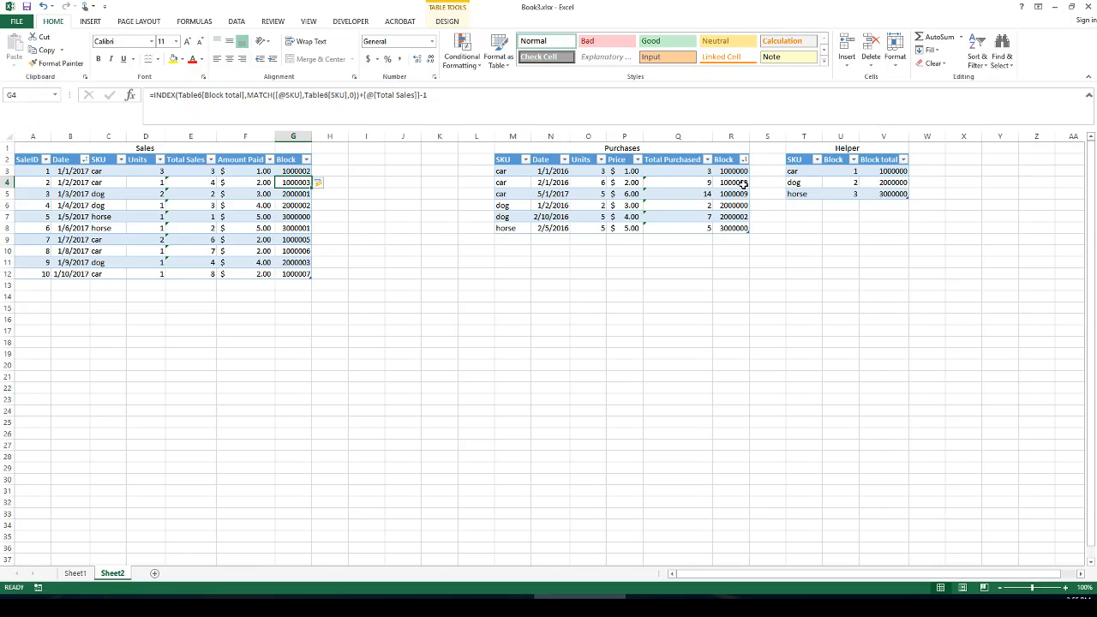
left_click(270, 183)
left_click(298, 194)
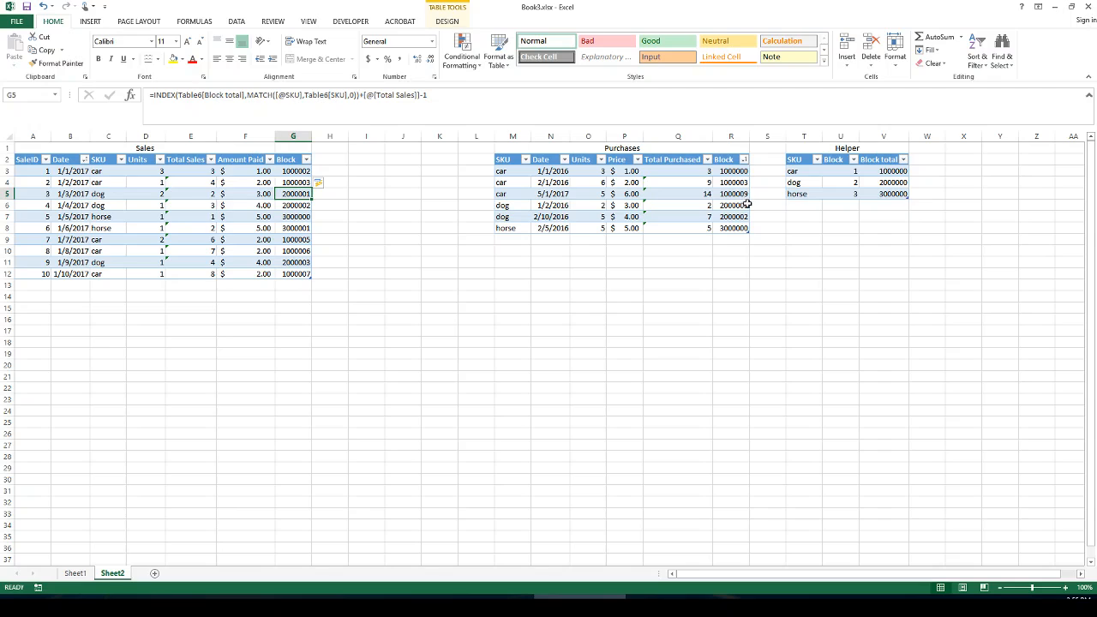
left_click(628, 206)
left_click(306, 204)
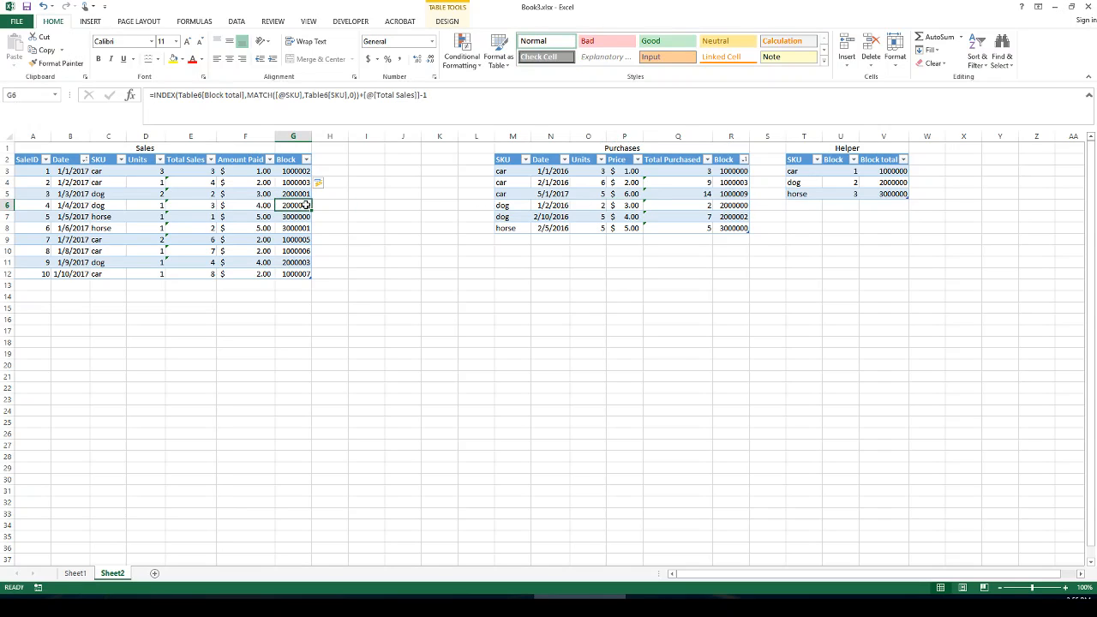
left_click(724, 221)
left_click(305, 219)
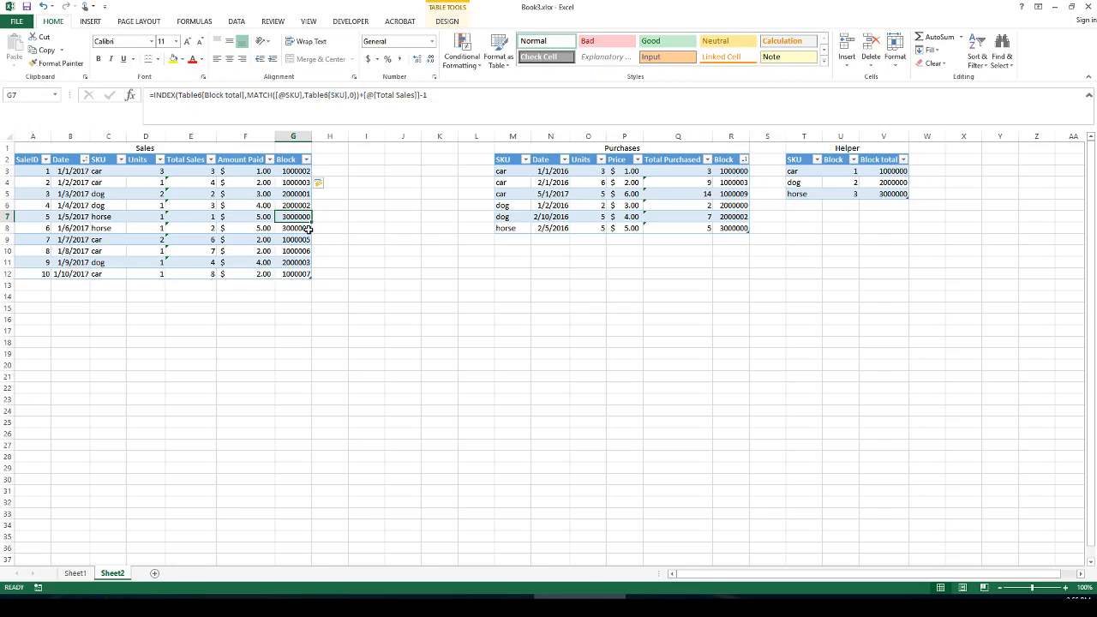
left_click_drag(248, 171, 247, 275)
left_click(286, 228)
left_click_drag(263, 172, 262, 274)
left_click(257, 183)
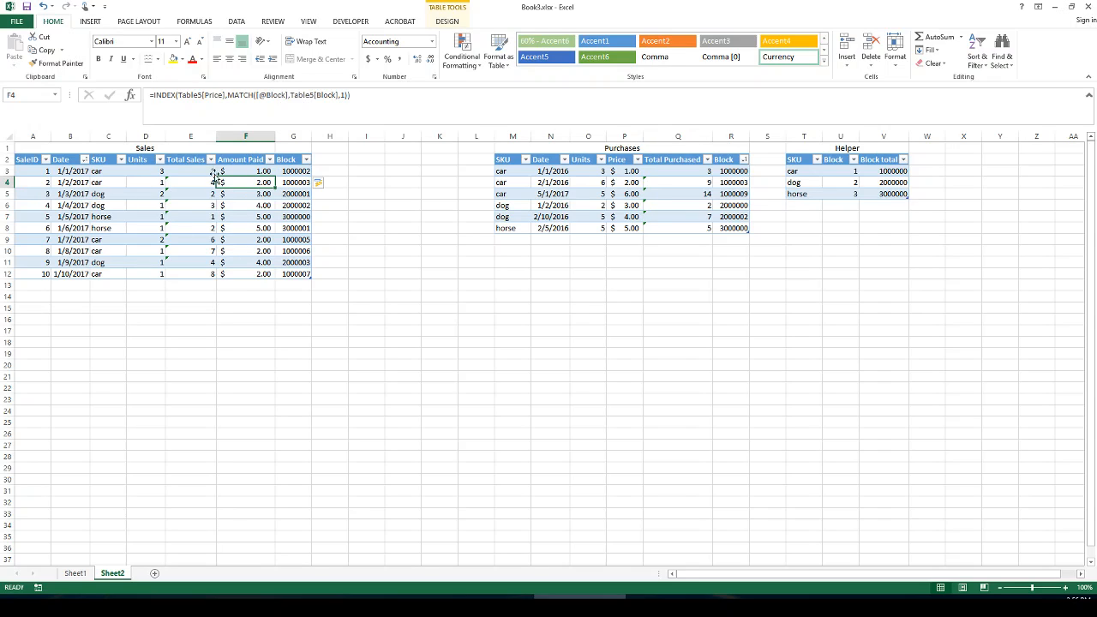
Examine the running-total formulas in the first few Total Sales cells of the Sales table
left_click(178, 171)
key("Down")
key("Down")
key("Down")
key("Up")
key("Up")
key("Up")
Replace the Total Sales formulas in E3:E12 with their values and check the first cell
left_click_drag(190, 171, 182, 273)
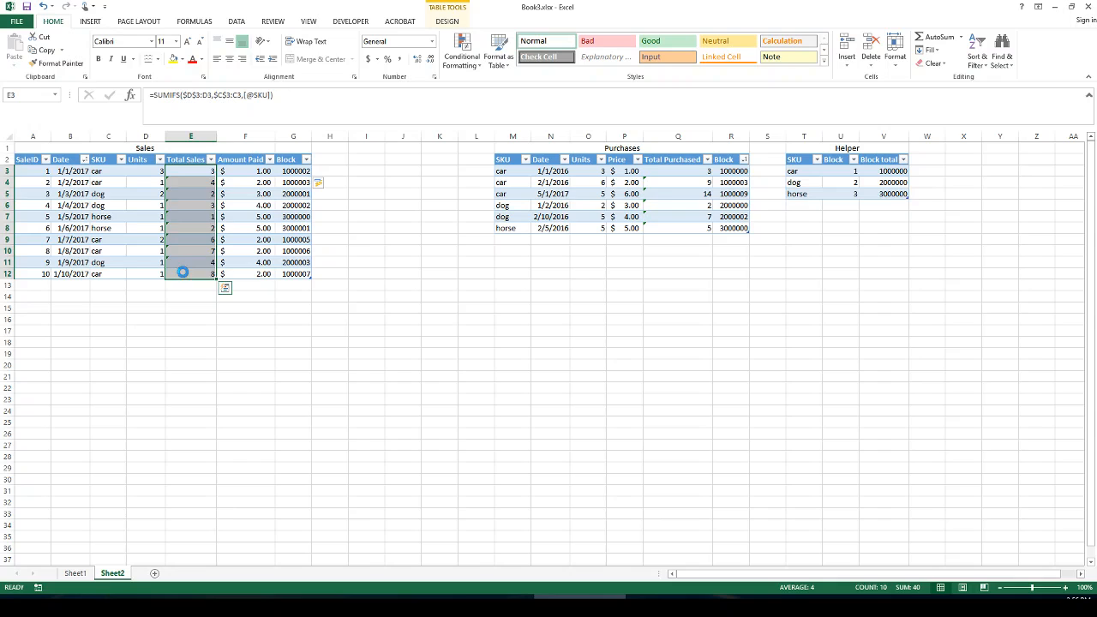
key("ctrl+c")
left_click(12, 67)
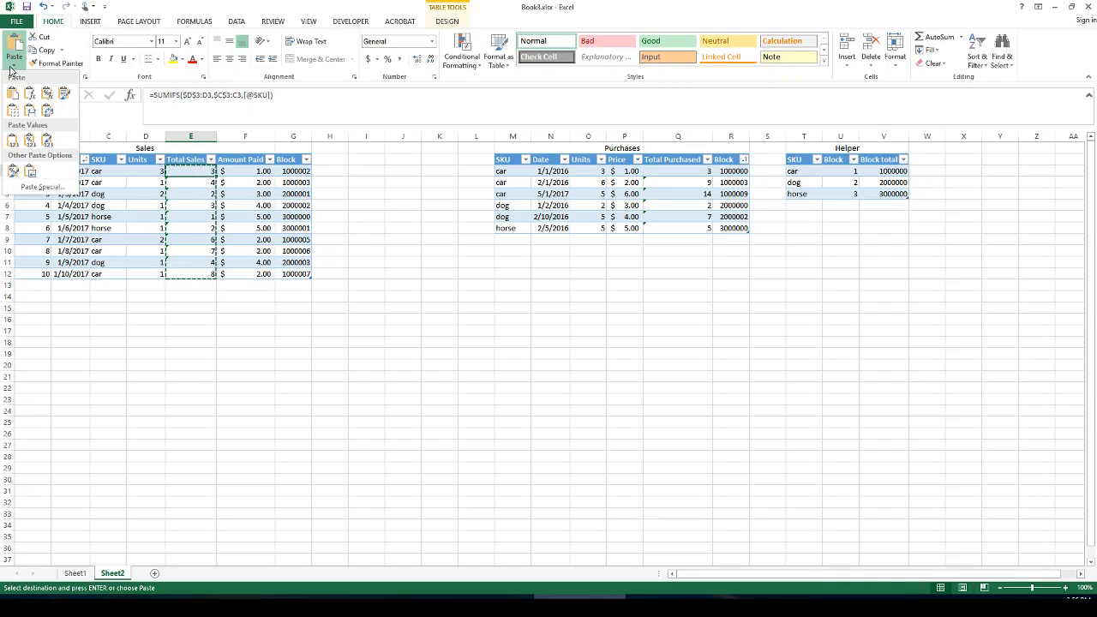
left_click(13, 139)
left_click(241, 202)
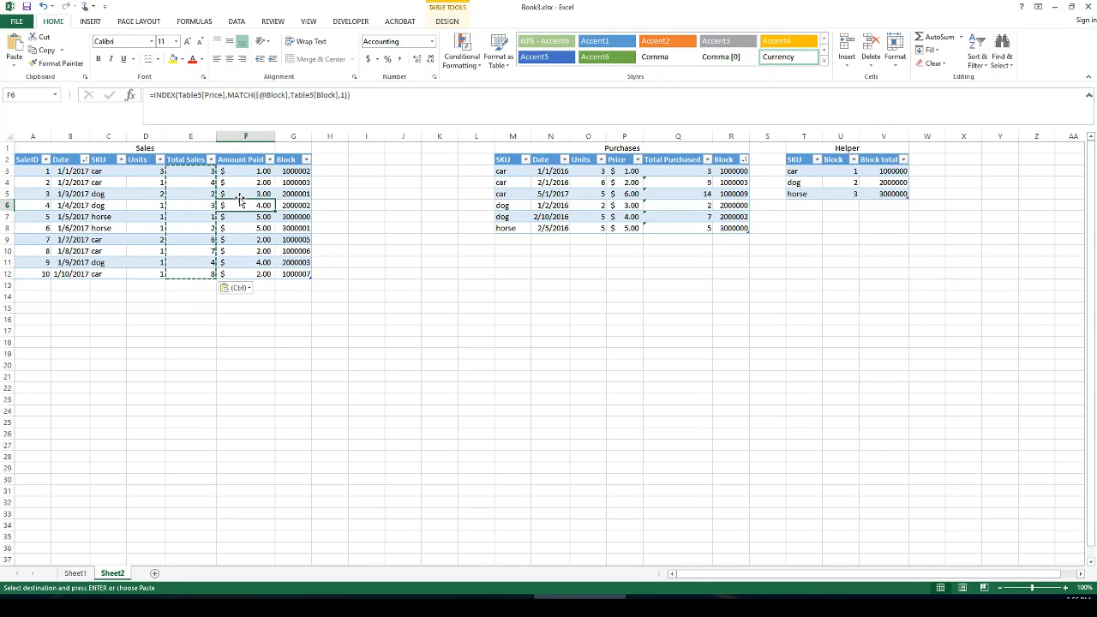
left_click(193, 171)
key("Escape")
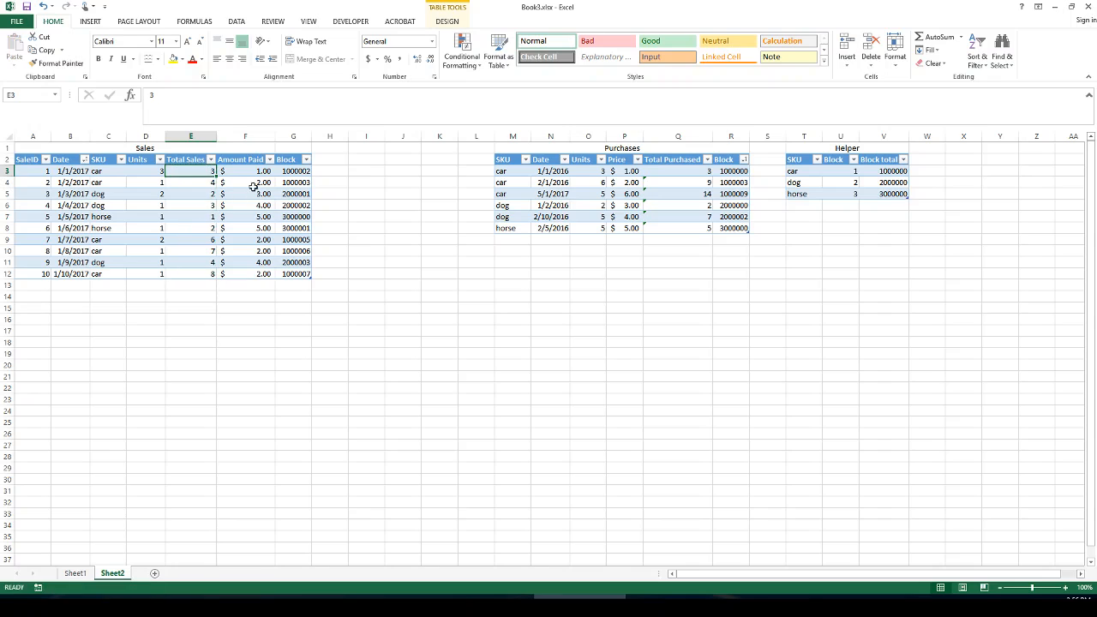
Sort the Sales table by Date oldest to newest and by SKU A to Z, checking the Total Sales cells
left_click(257, 172)
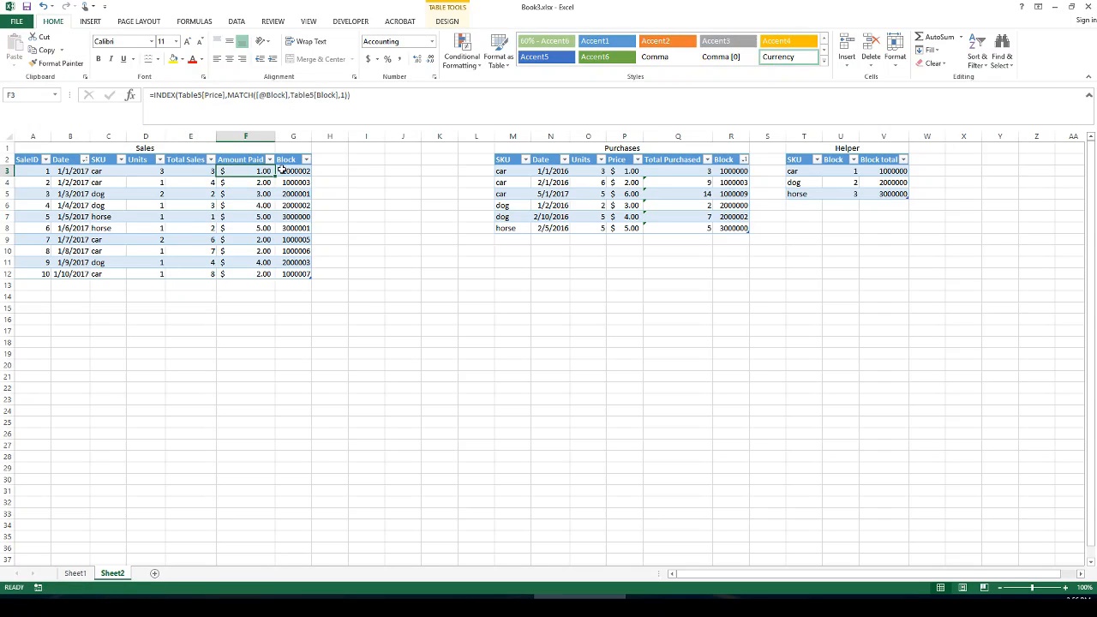
left_click(281, 171)
left_click(247, 172)
left_click(195, 172)
left_click(239, 170)
left_click(84, 161)
left_click(66, 175)
left_click(121, 160)
left_click(105, 171)
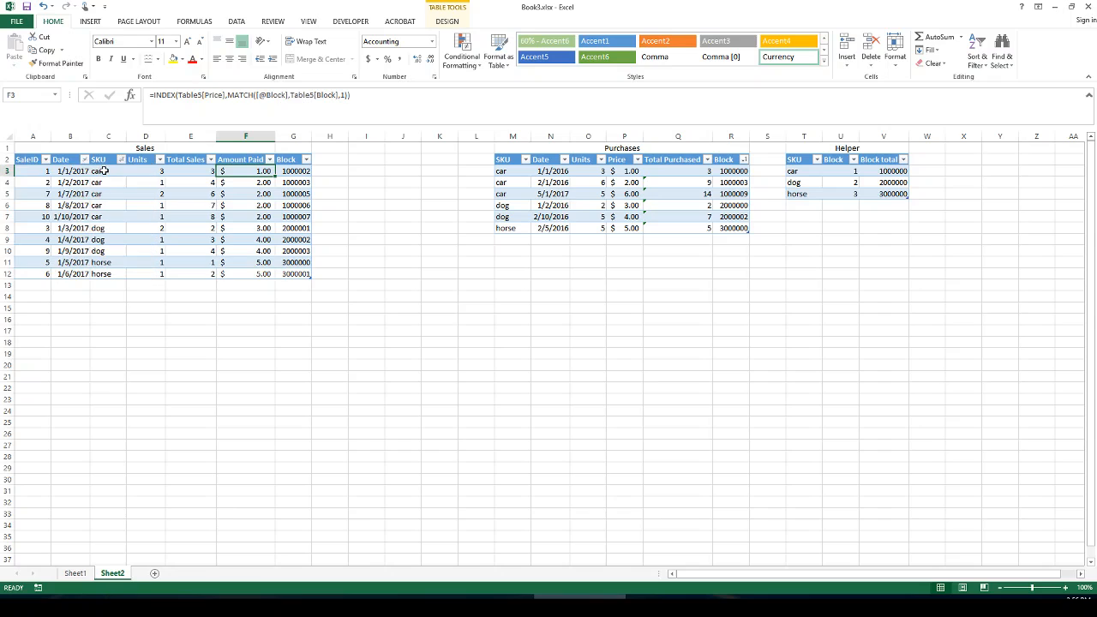
left_click(198, 170)
left_click_drag(198, 171, 191, 253)
left_click(190, 215)
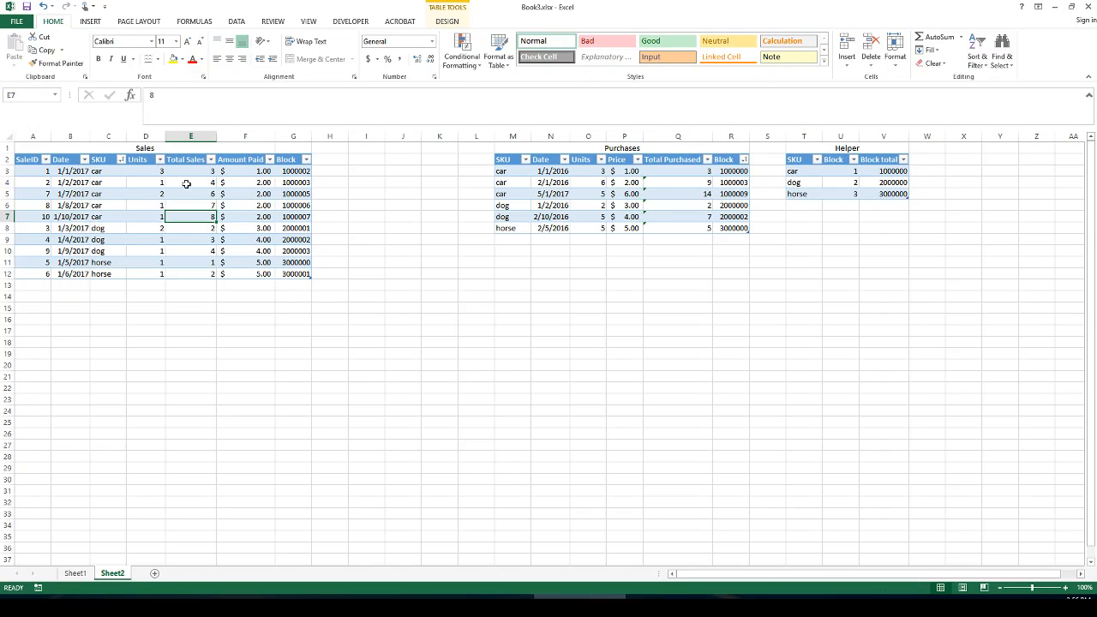
Sort the Sales table by SaleID from largest to smallest and check the Amount Paid cells
left_click(45, 159)
left_click(46, 186)
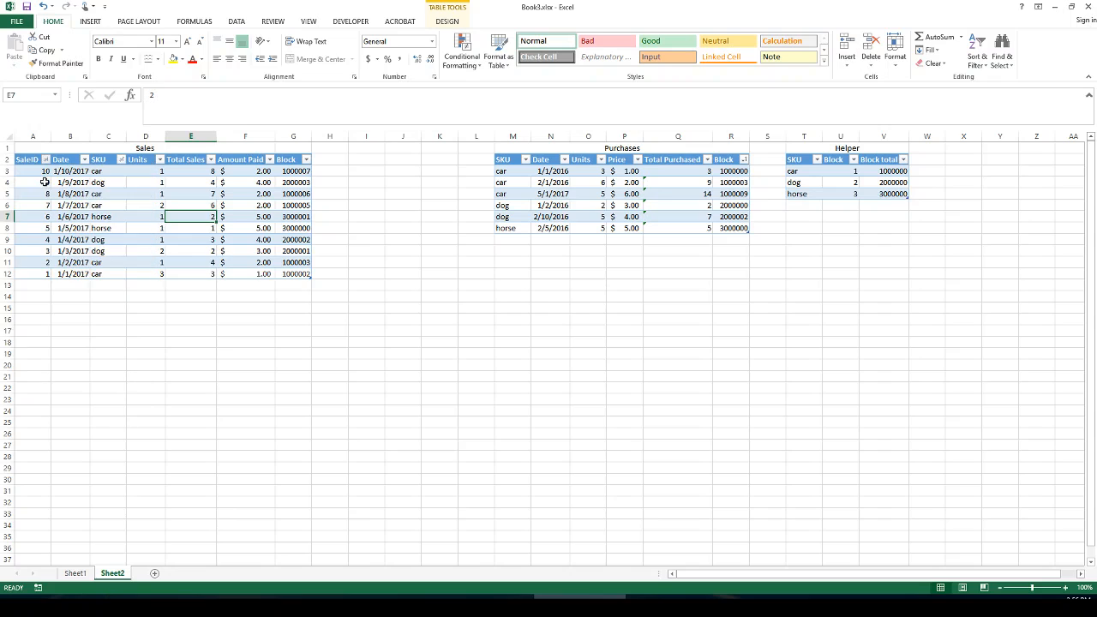
left_click_drag(245, 182, 244, 230)
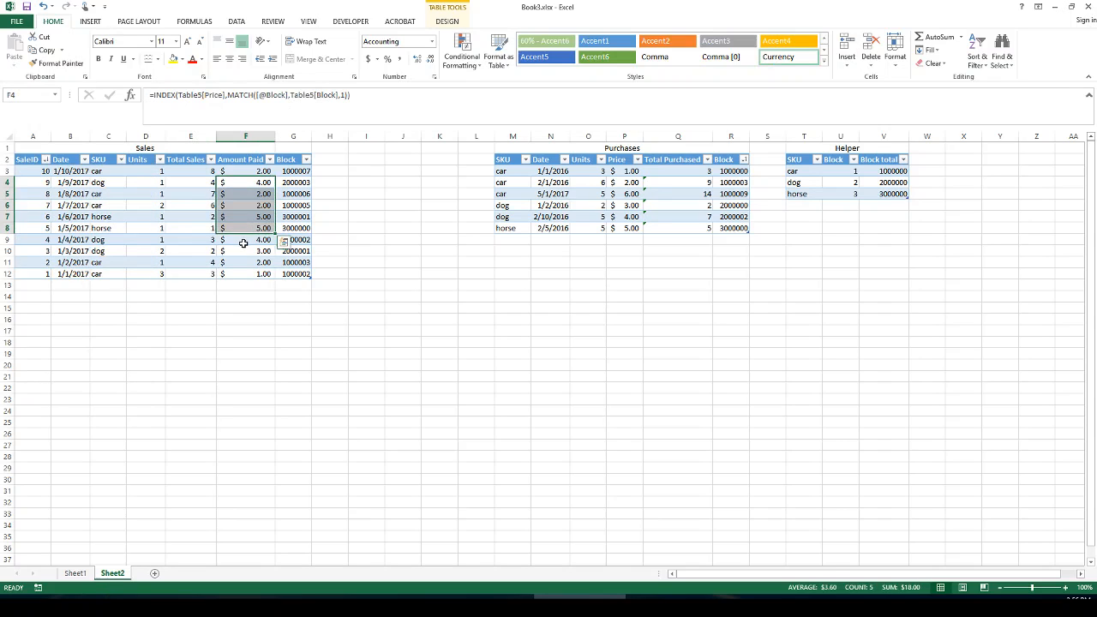
left_click(244, 240)
Replace the Purchases table's Total Purchased formulas in Q3:Q8 with their values
left_click(552, 215)
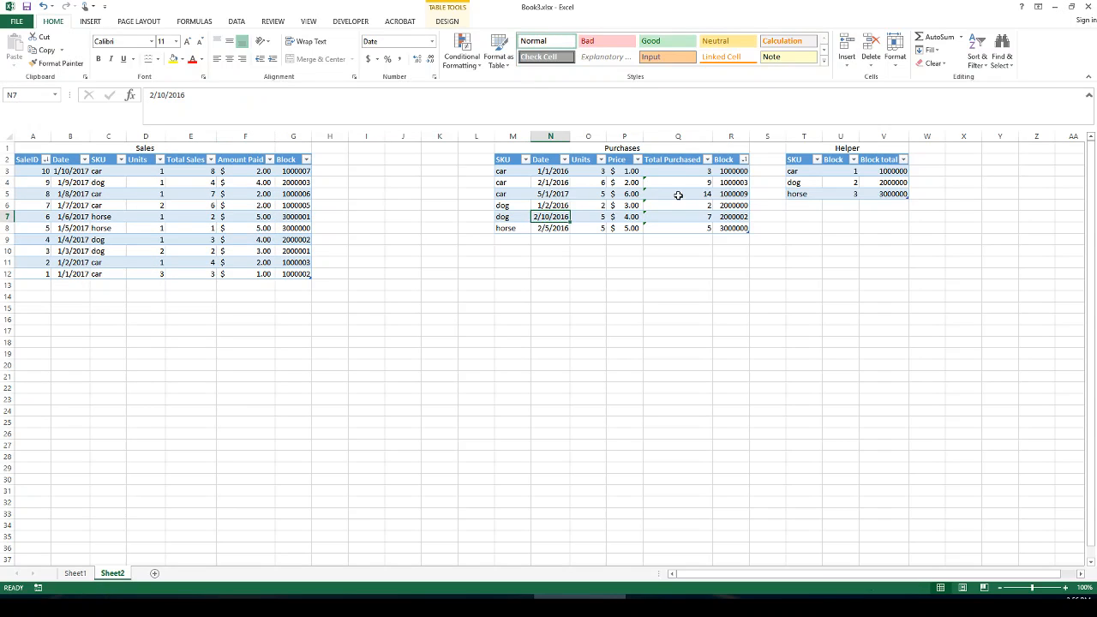
left_click(664, 192)
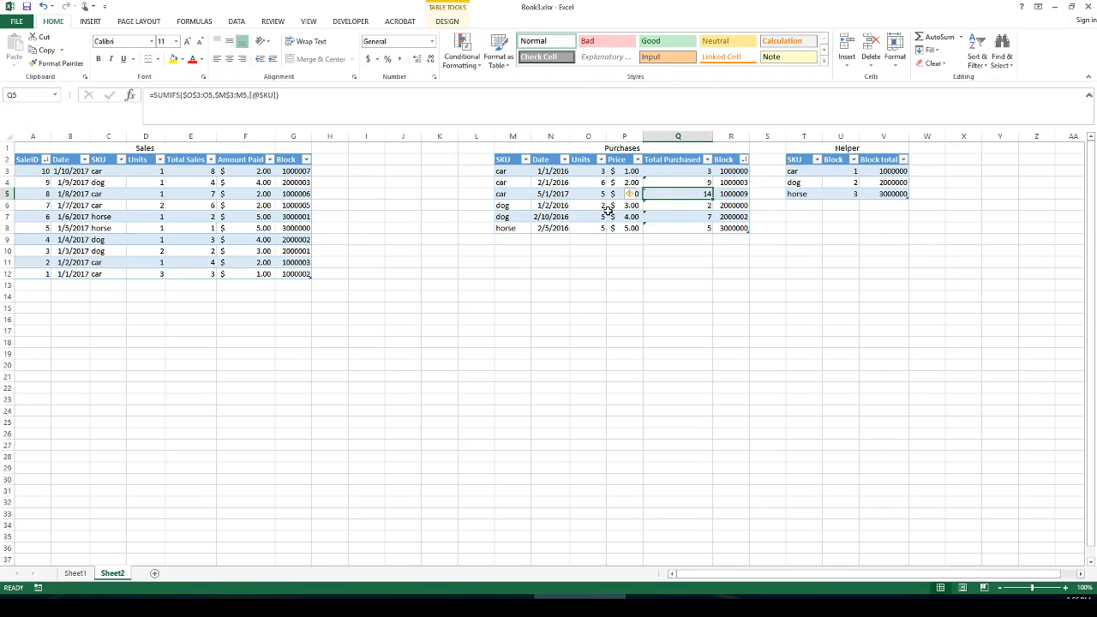
left_click_drag(703, 168, 705, 227)
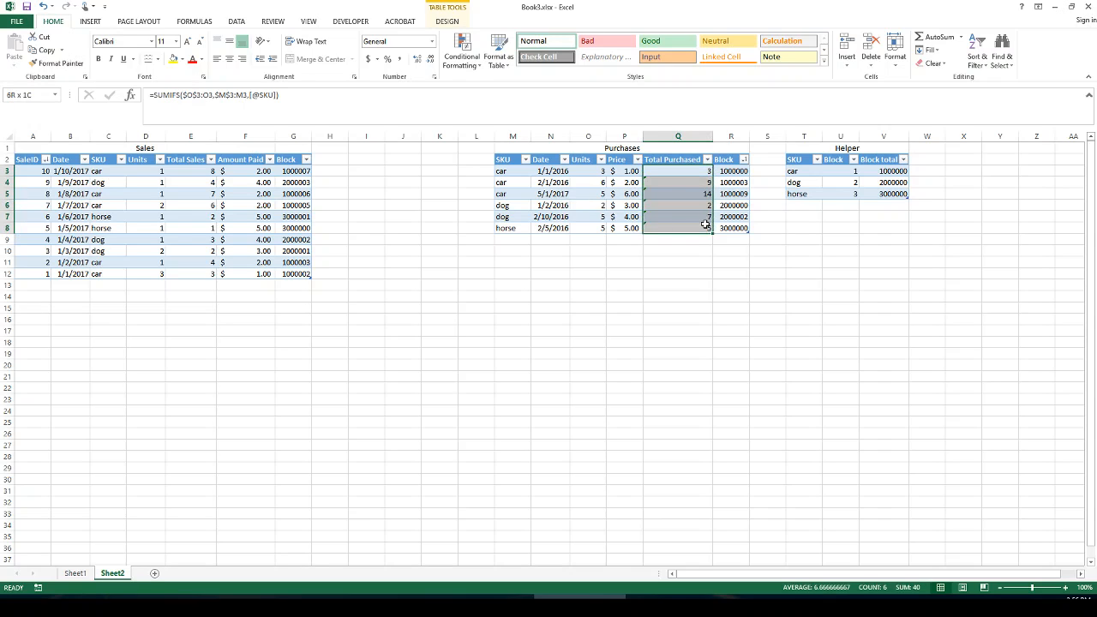
key("ctrl+c")
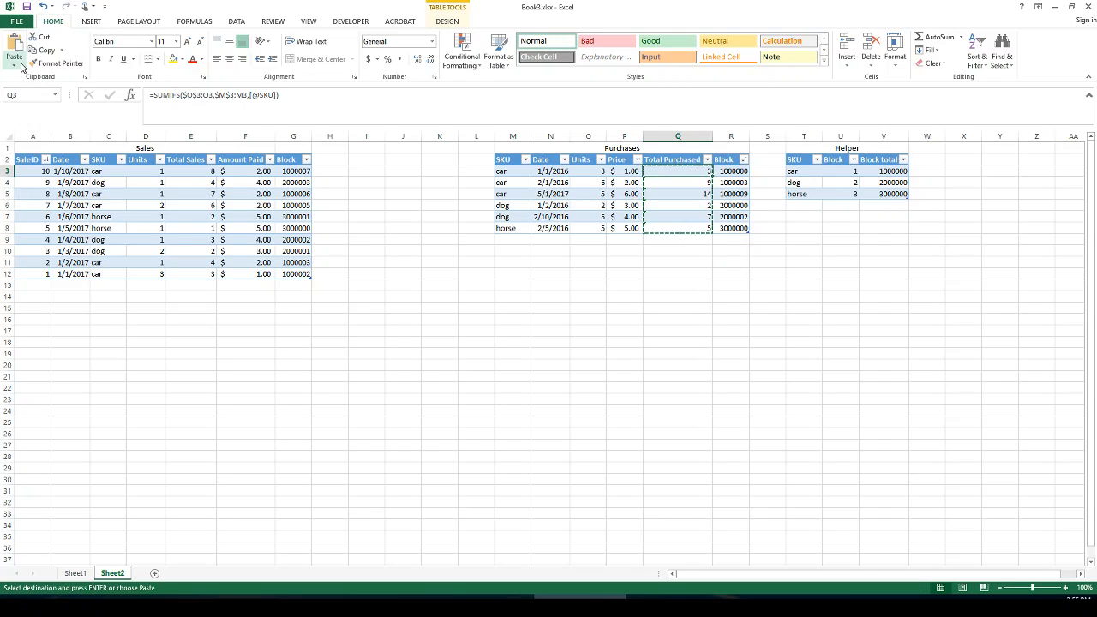
left_click(14, 64)
left_click(17, 132)
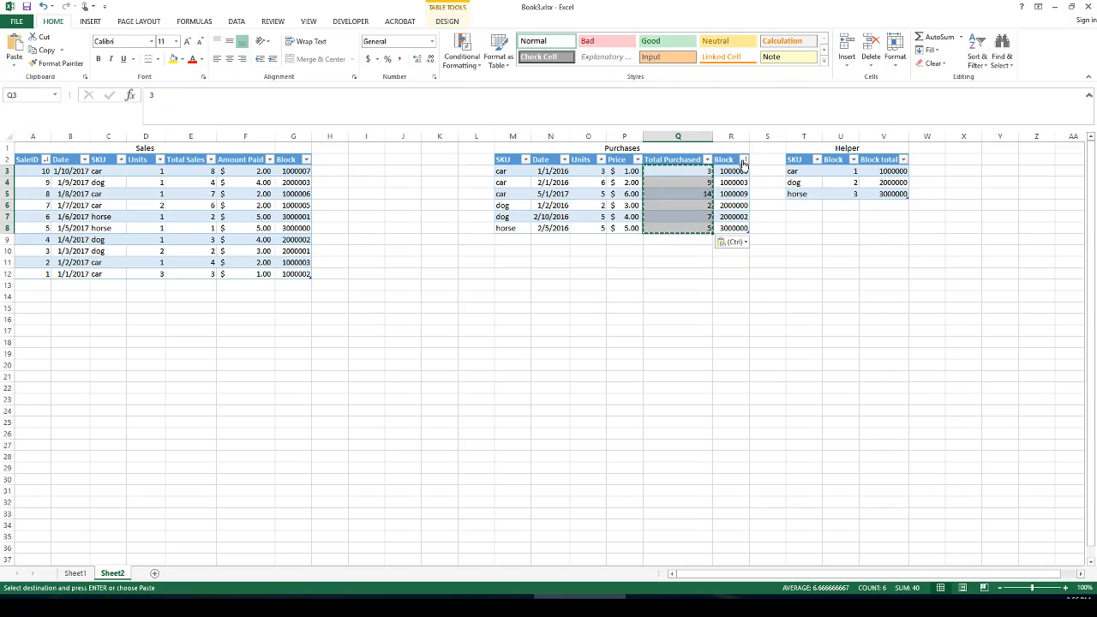
Sort the Purchases table by Block from smallest to largest and check the formulas in its Block column
left_click(743, 159)
left_click(772, 183)
left_click_drag(733, 171, 728, 226)
key("ctrl+c")
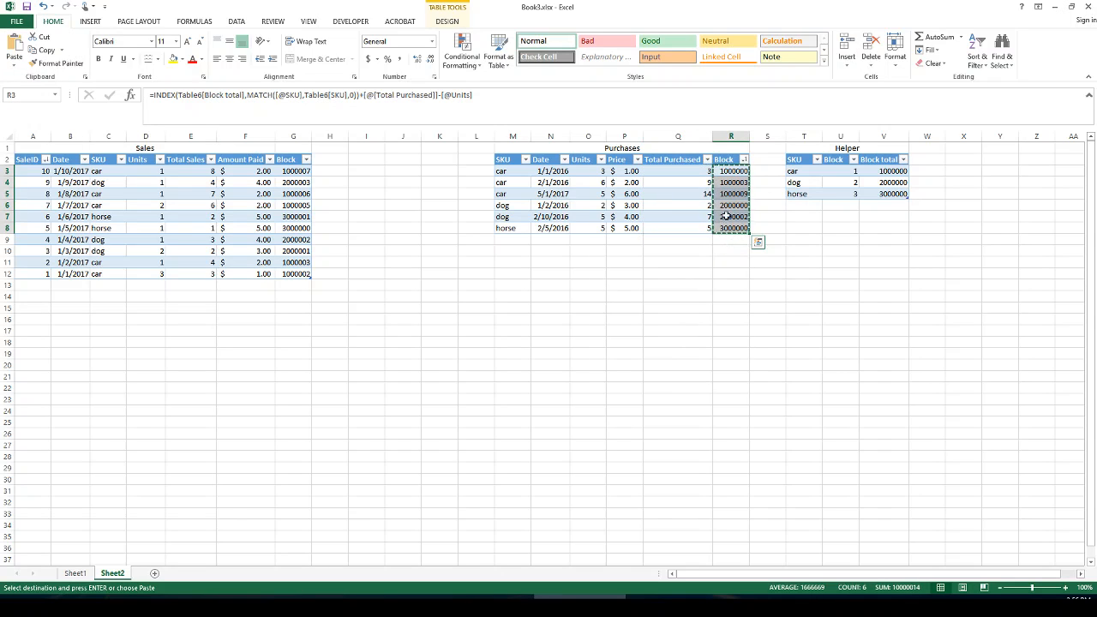
left_click(735, 170)
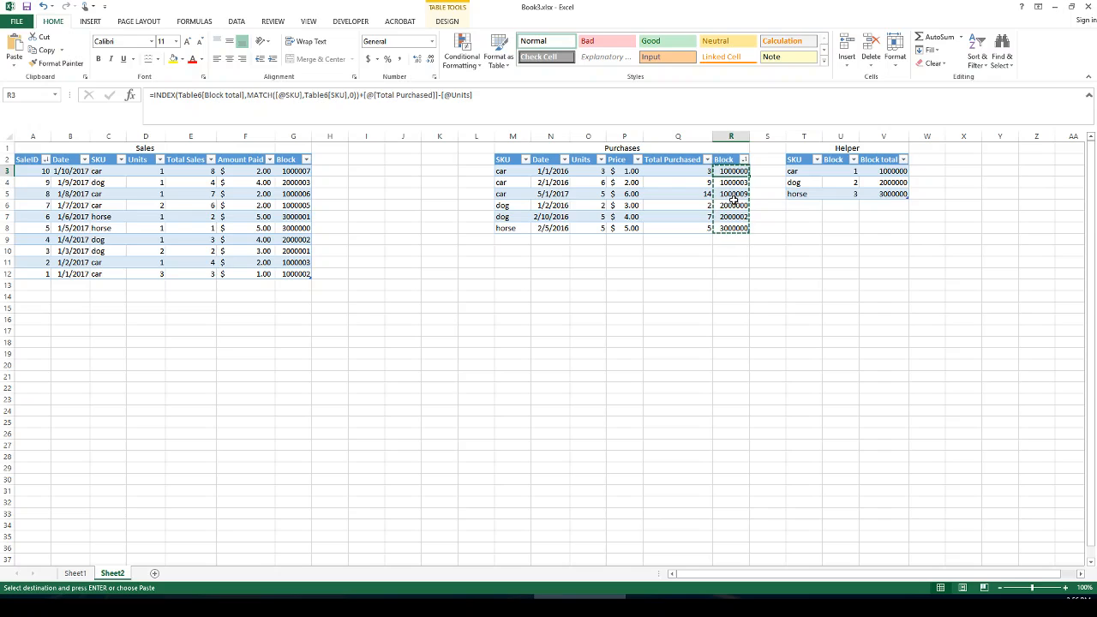
key("Escape")
left_click(743, 194)
left_click(732, 206)
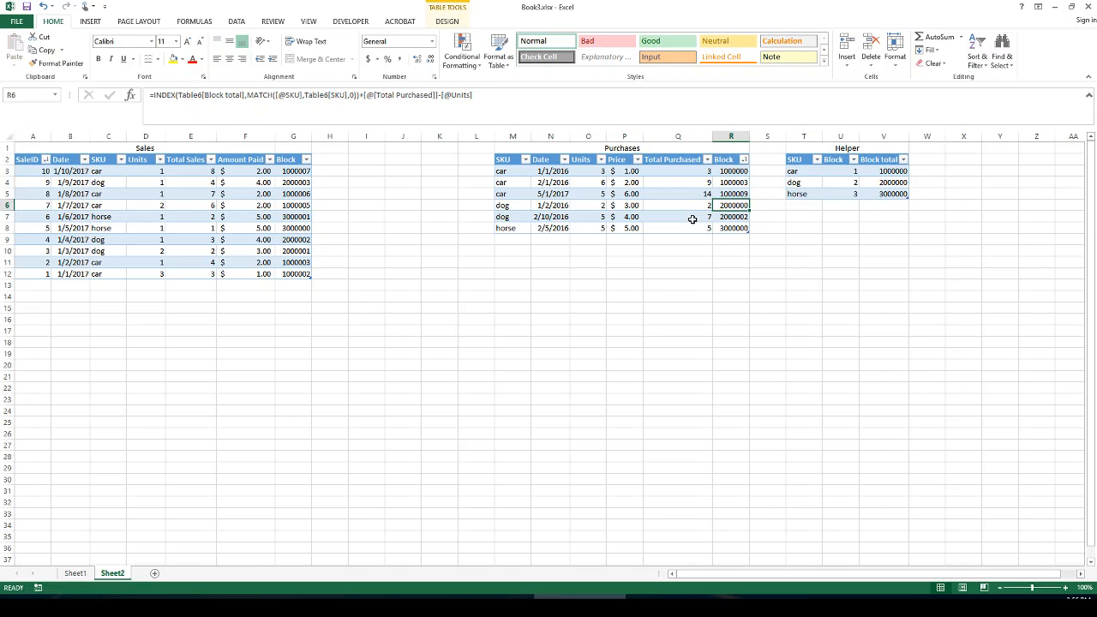
Replace the Sales table's Amount Paid formulas in F3:F12 with their values and check several of the cells
left_click(254, 172)
left_click_drag(255, 183, 255, 267)
left_click(259, 172)
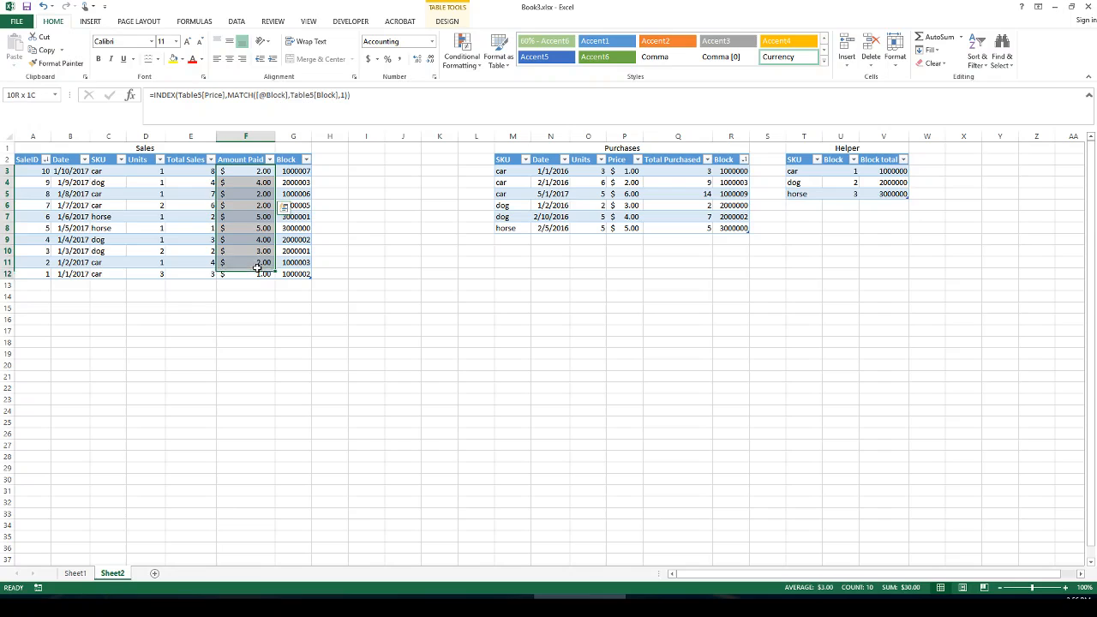
left_click(252, 195)
left_click_drag(255, 171, 249, 269)
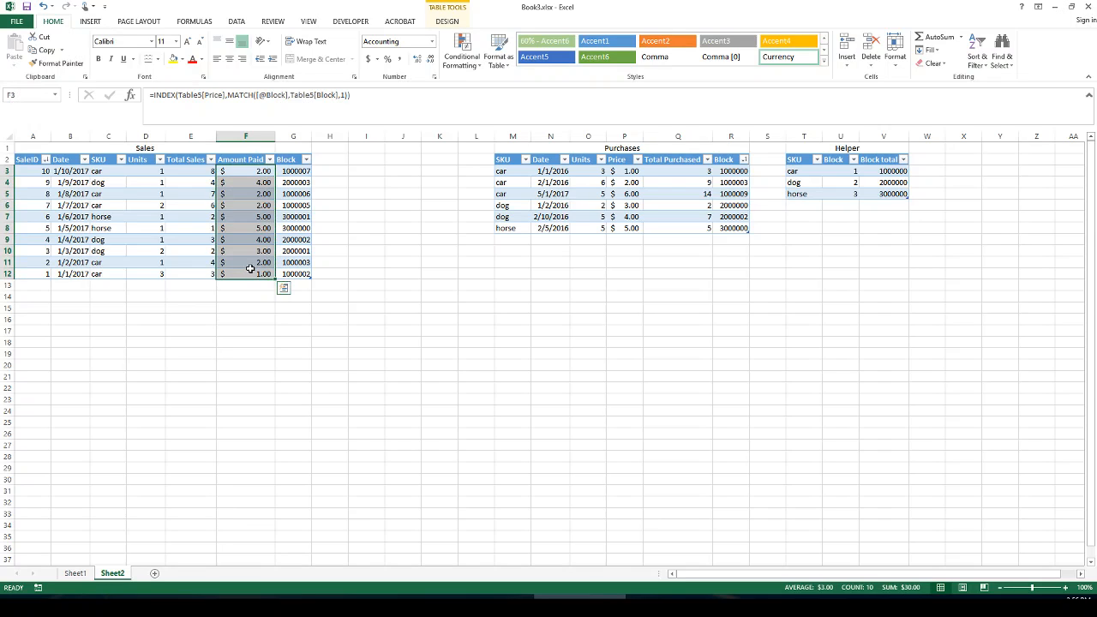
key("ctrl+c")
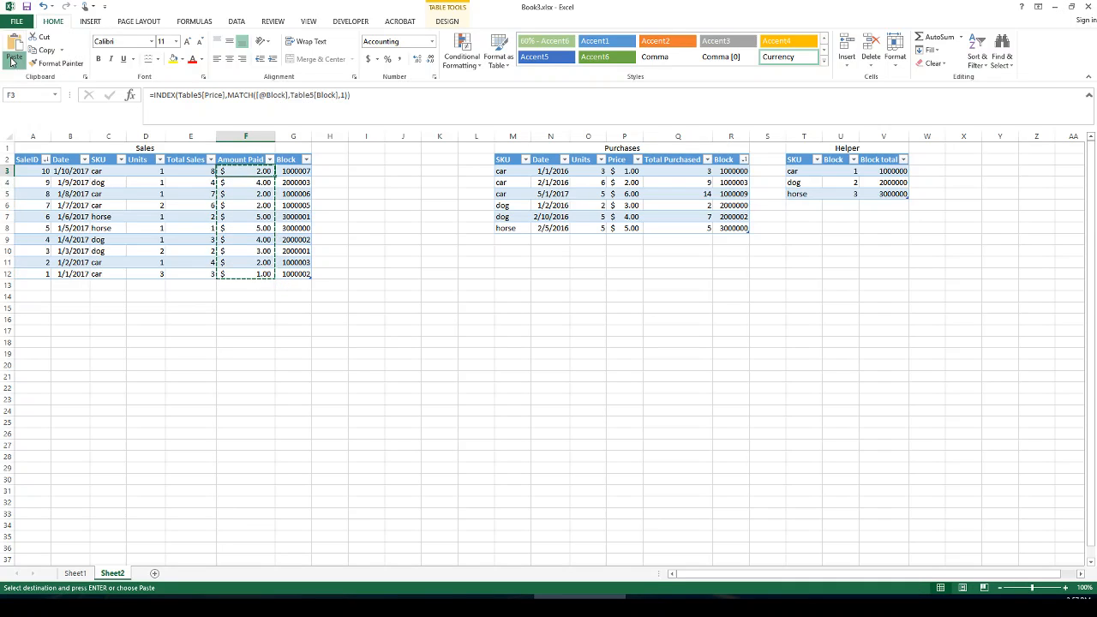
left_click(14, 62)
left_click(14, 138)
left_click(365, 192)
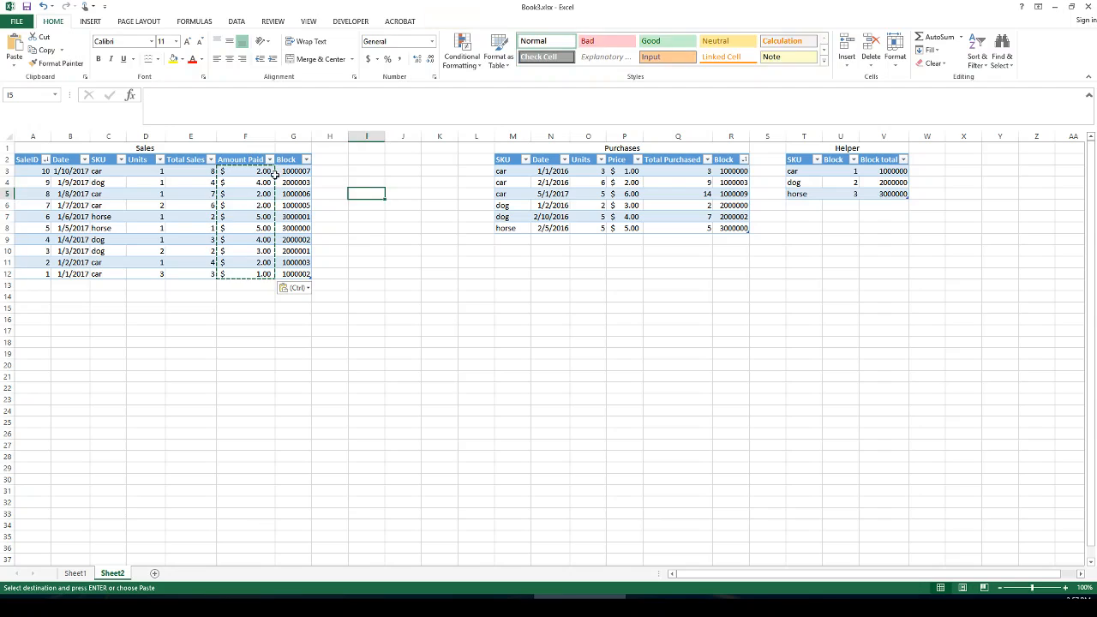
left_click(240, 172)
left_click(259, 194)
left_click(261, 216)
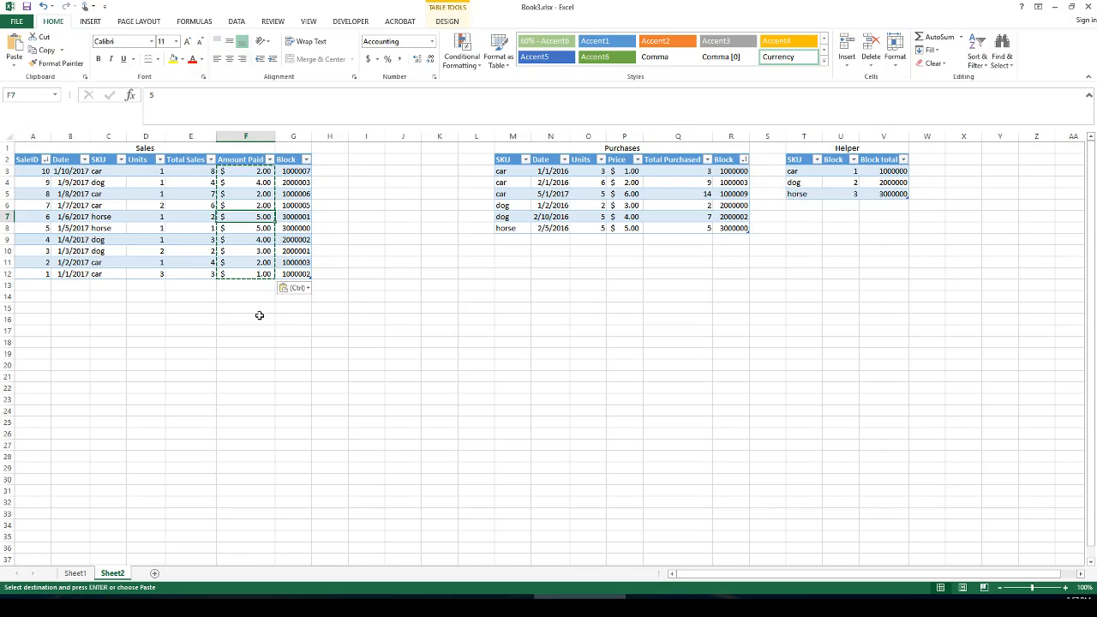
List the functions used in cells L13 to L16: sumifs, index, match and index/match
left_click(470, 290)
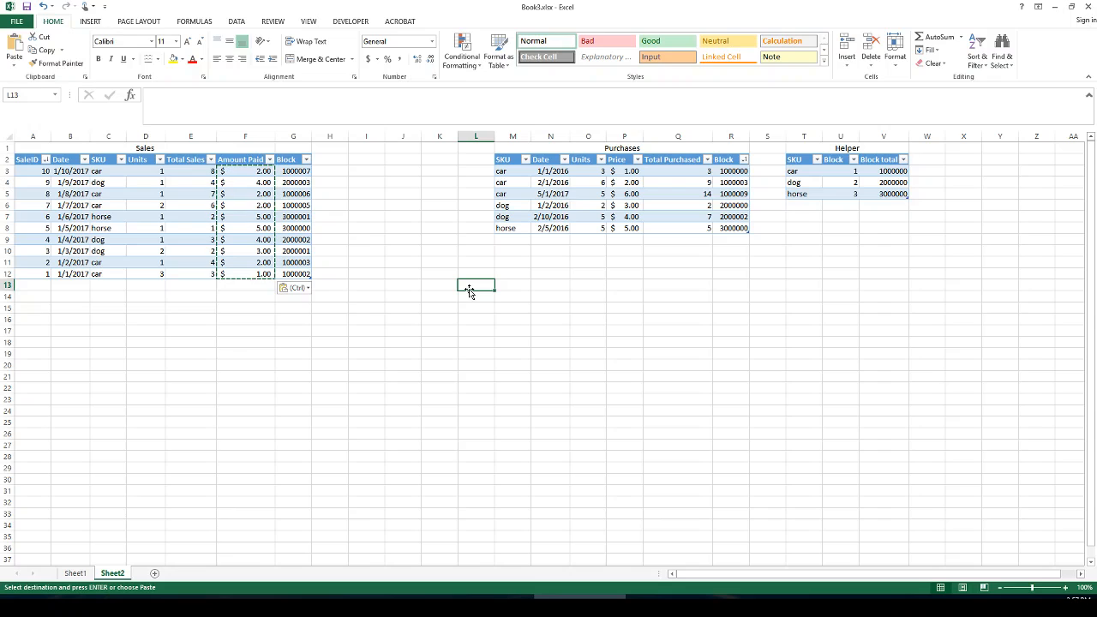
type("sumifs")
key("Return")
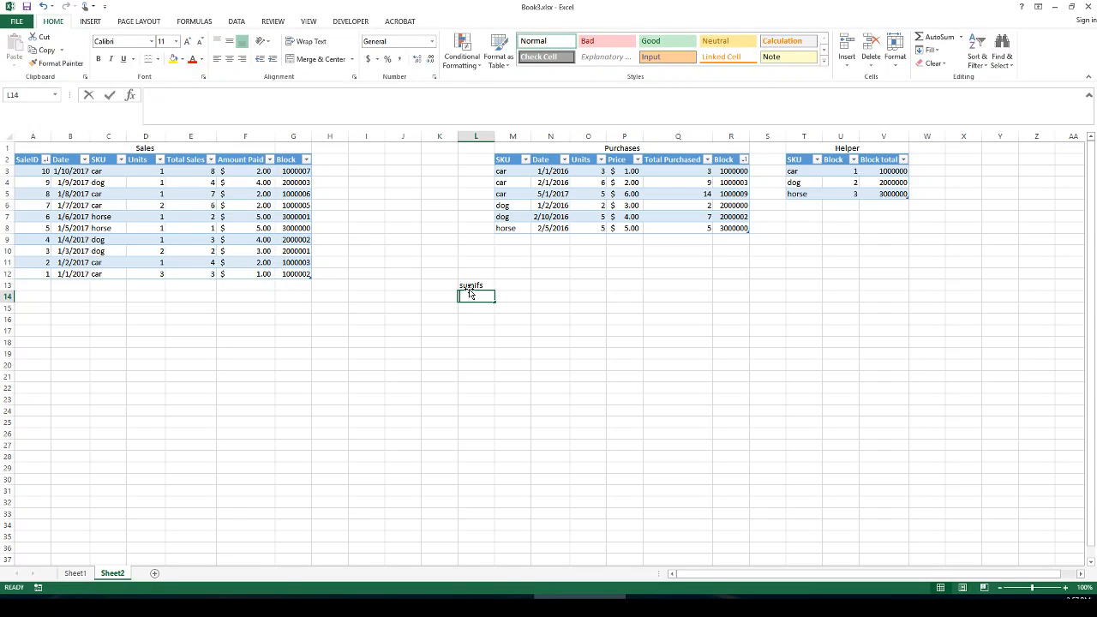
type("index")
key("Return")
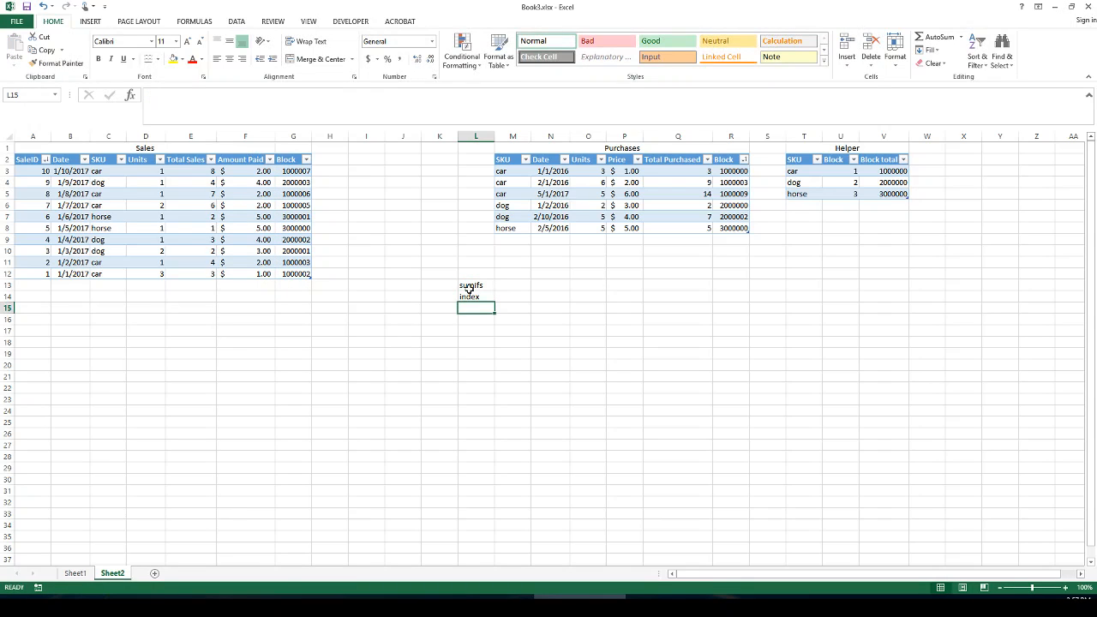
type("match")
key("Return")
type("index")
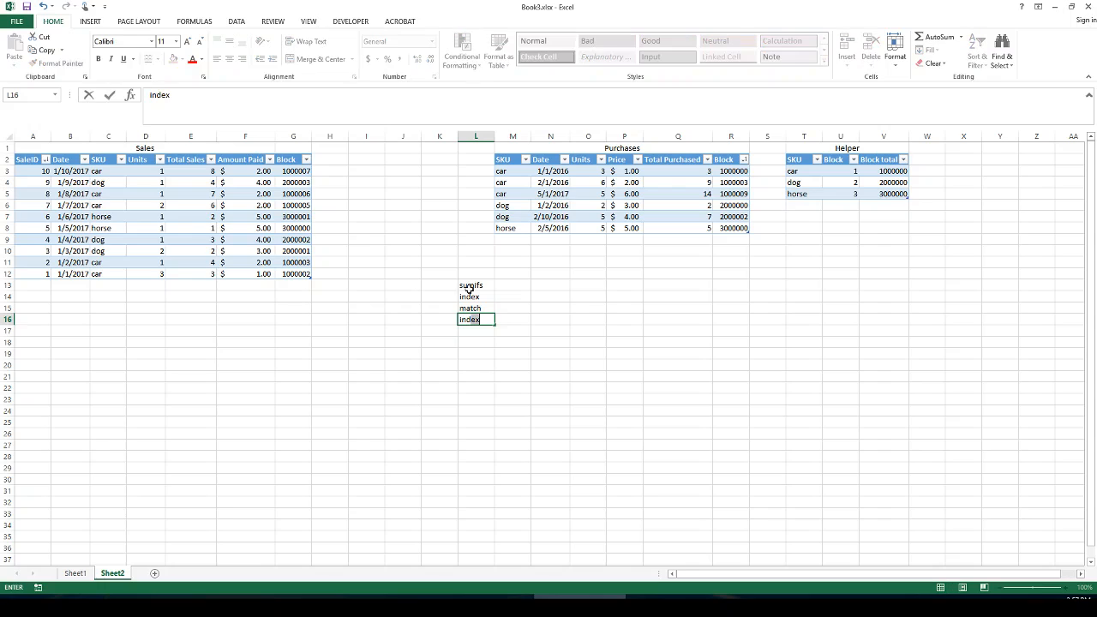
type("/match")
key("Return")
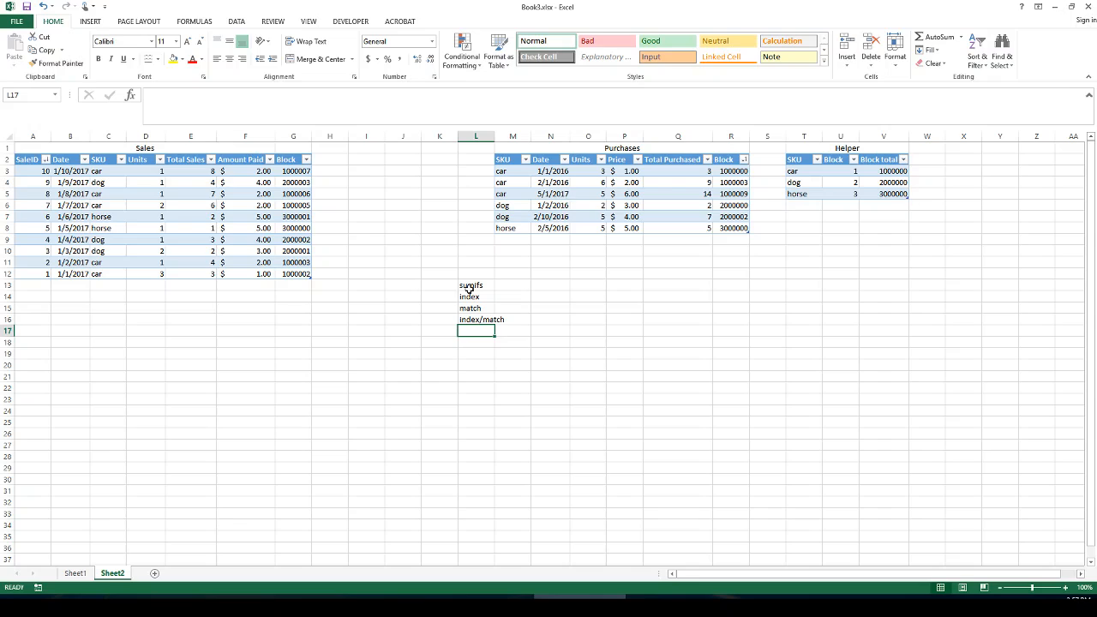